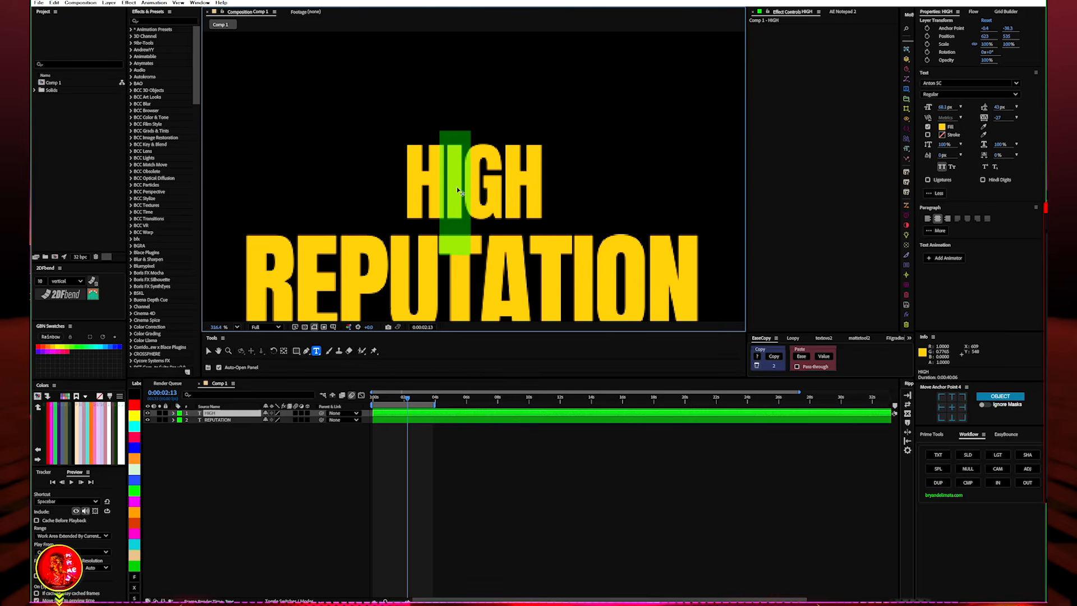
Replace the letter I in the HIGH text with a blank space
key(F2)
scroll(460, 177, down, 6)
scroll(461, 179, up, 5)
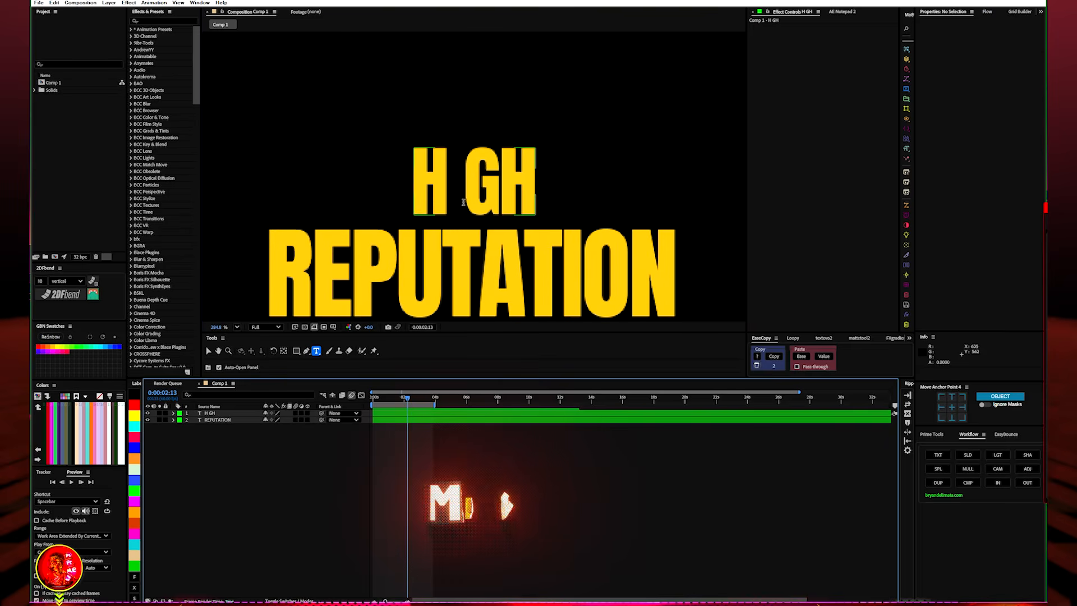
scroll(456, 176, down, 1)
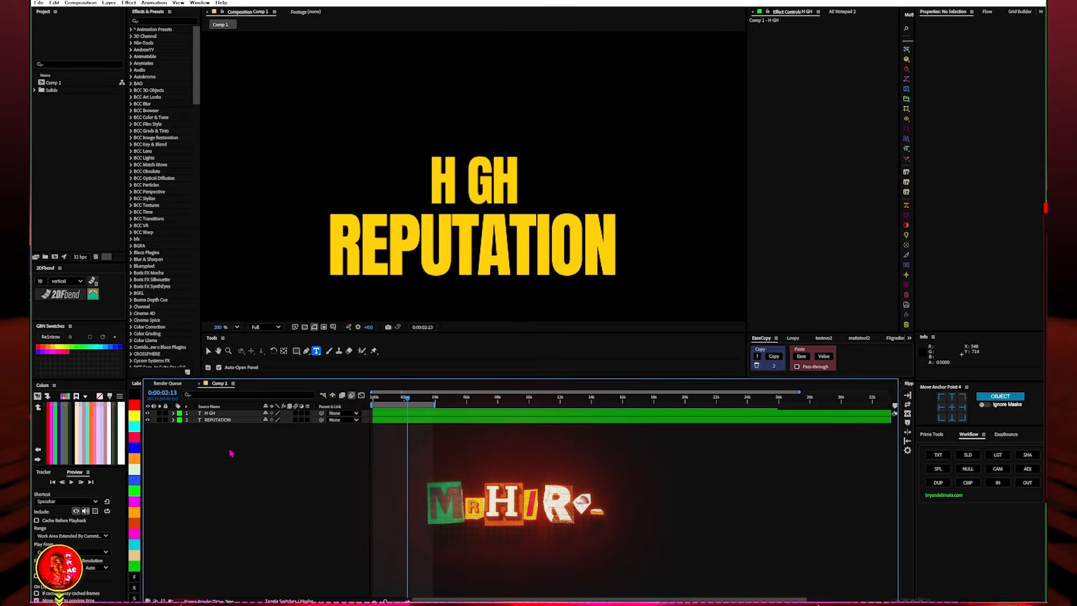
Add the letter I as a separate text layer and move it into the gap in the H GH text
click(227, 414)
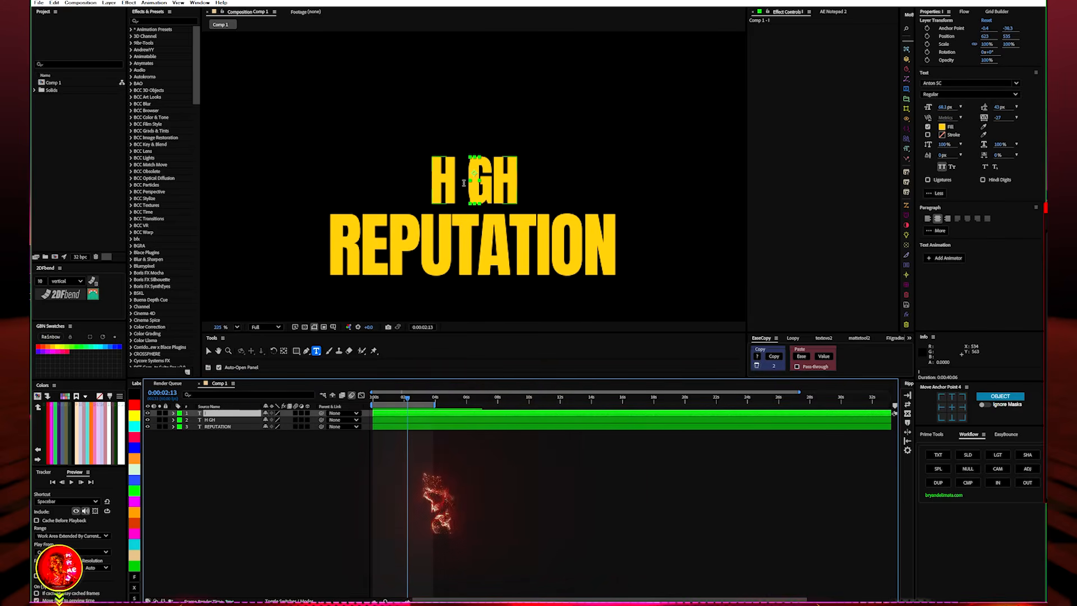
scroll(465, 180, up, 4)
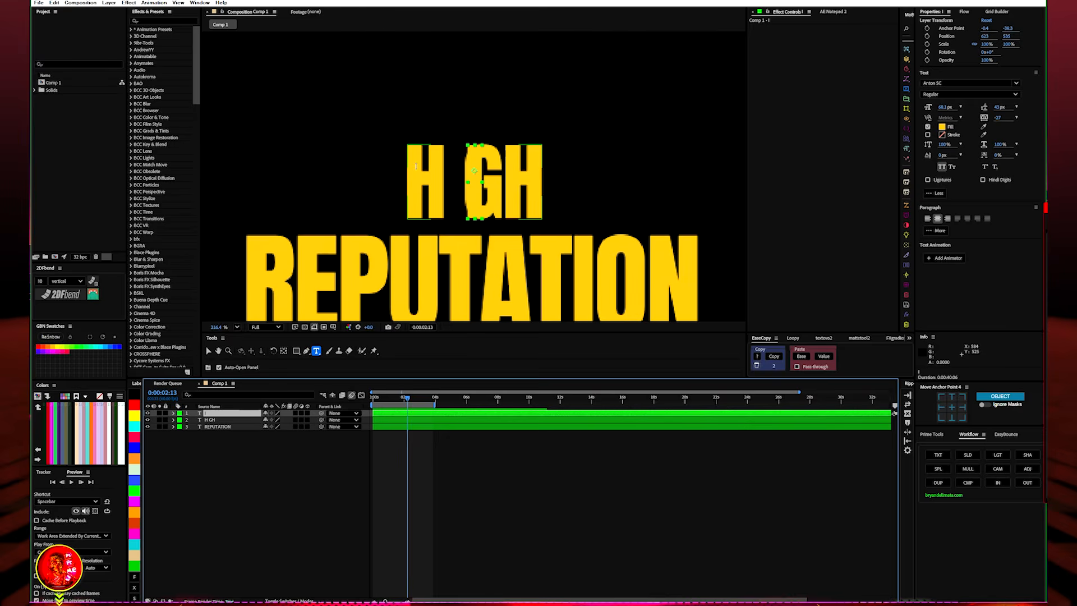
scroll(416, 166, up, 1)
click(208, 351)
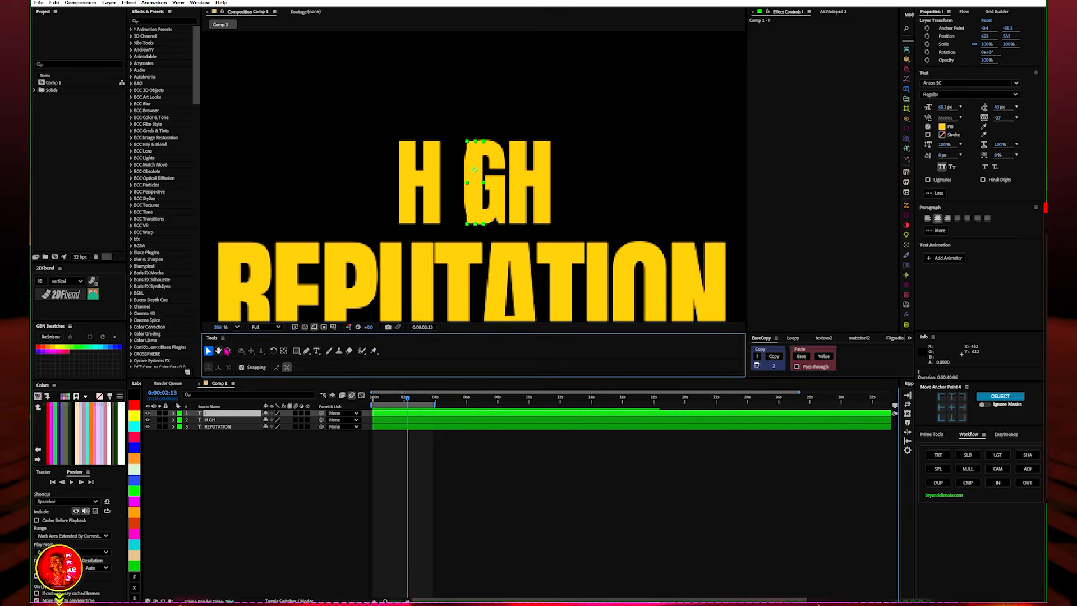
drag(473, 194, 448, 194)
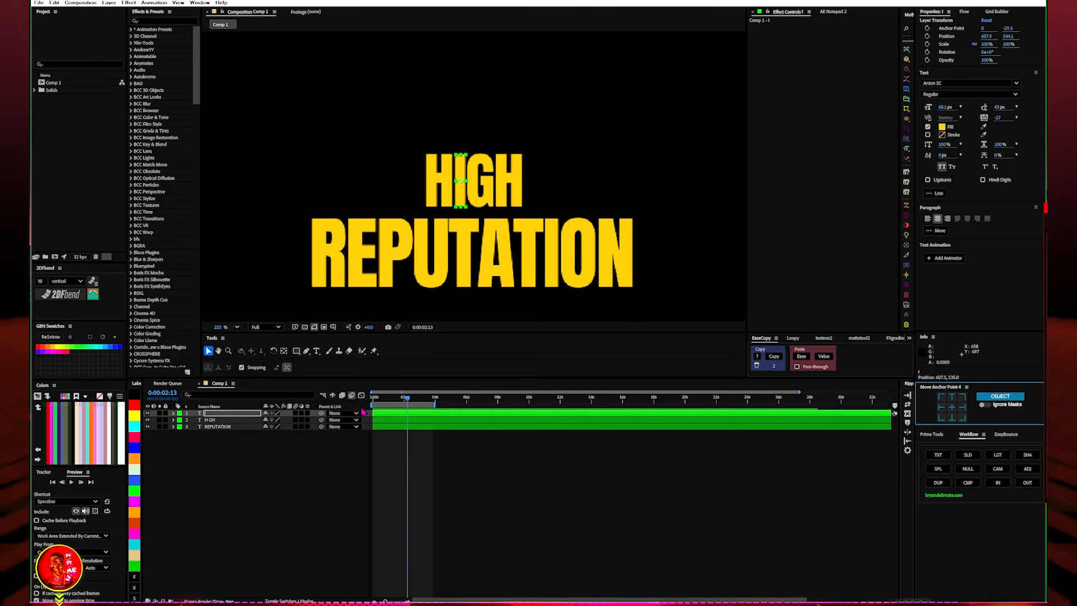
Replace the letter I in REPUTATION with a blank space and hide that text layer
double_click(552, 272)
key(BackSpace)
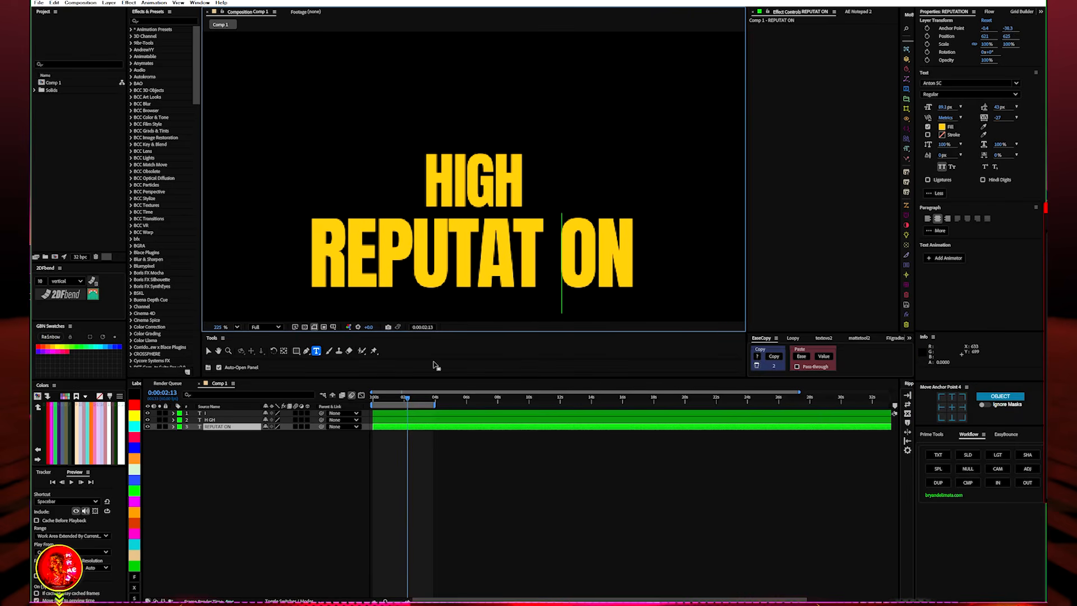
click(157, 436)
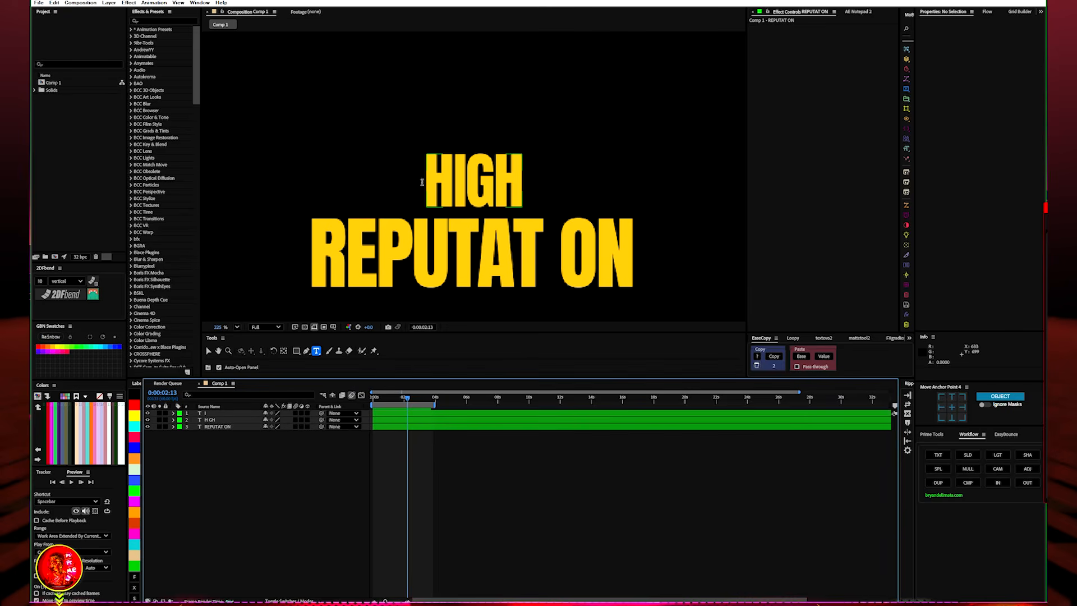
click(203, 429)
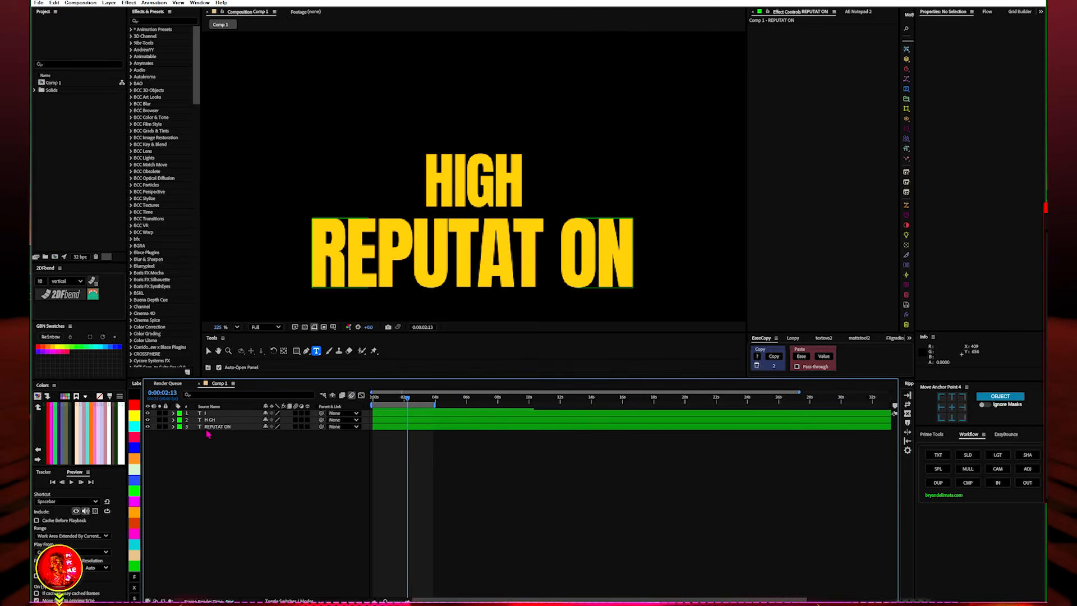
click(148, 427)
Add a solid named "candle light" with an orange label at the bottom of the layer stack
right_click(233, 477)
mouse_move(288, 480)
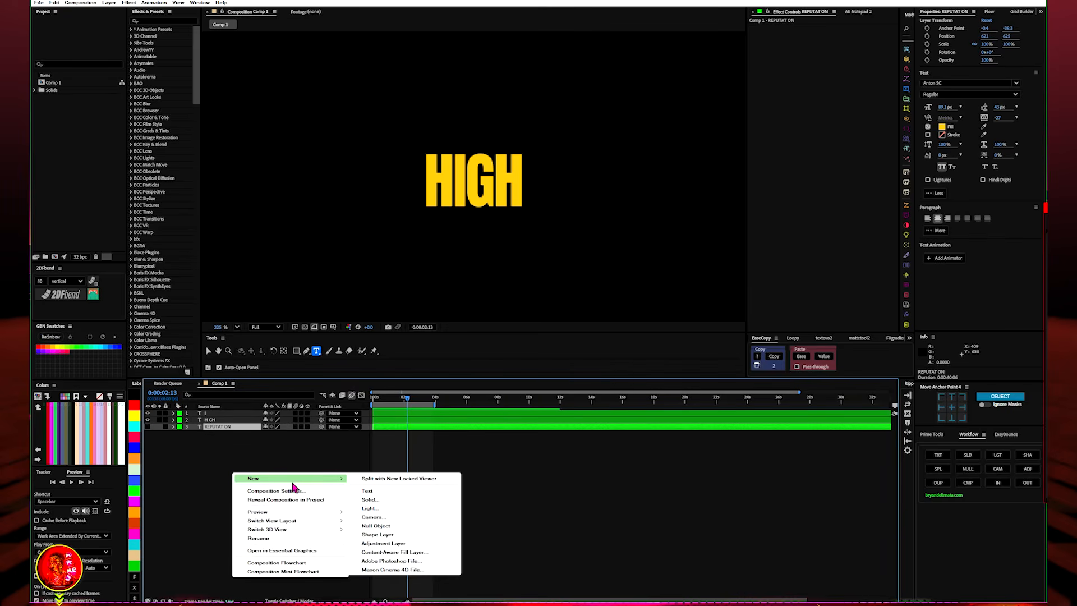
click(374, 506)
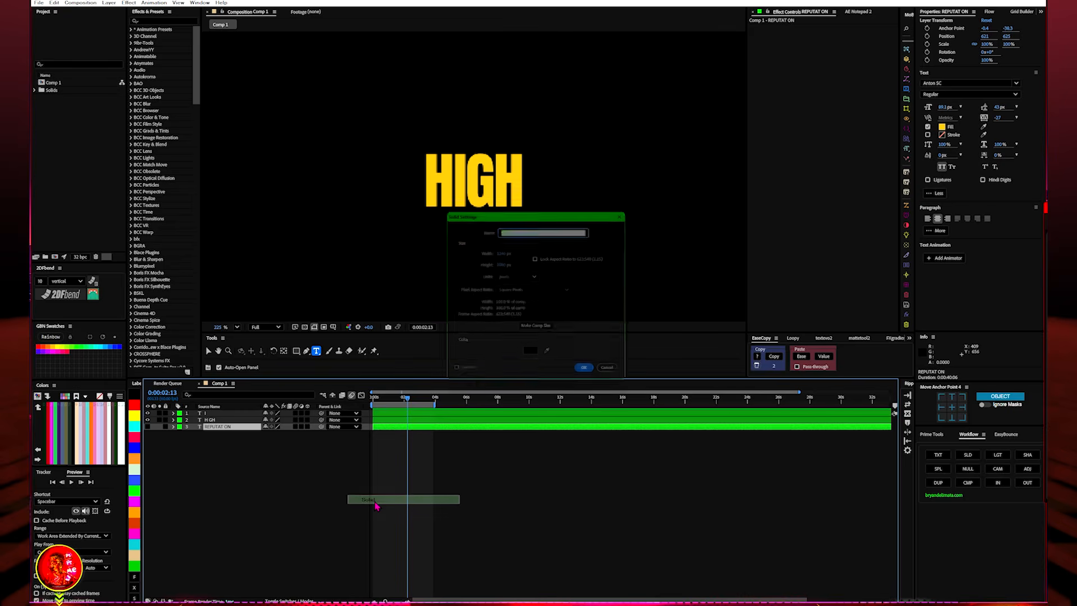
click(539, 224)
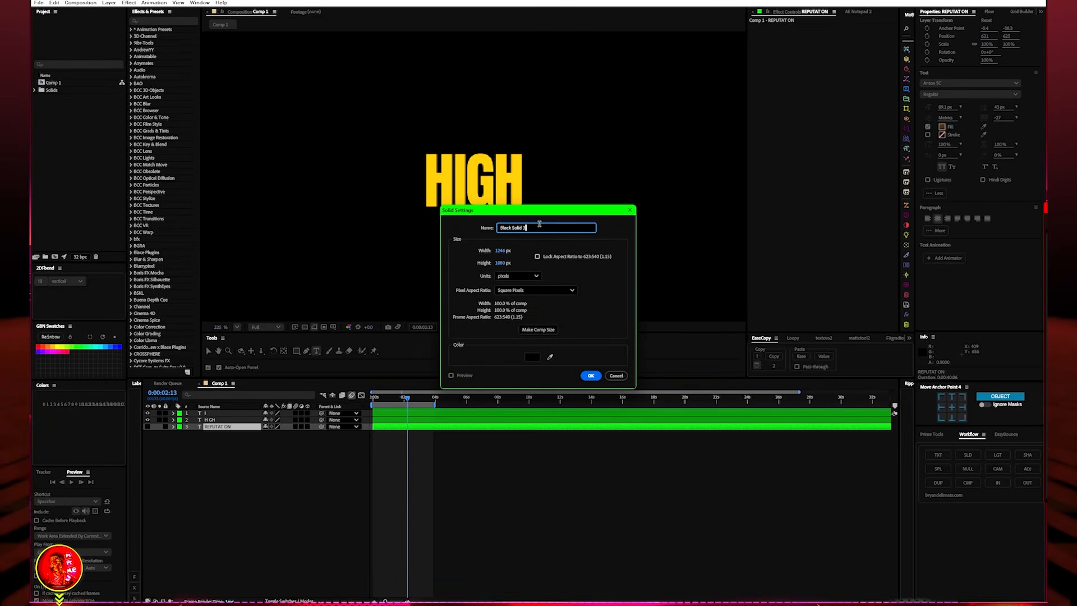
key(ctrl+a)
text(candle light)
key(Return)
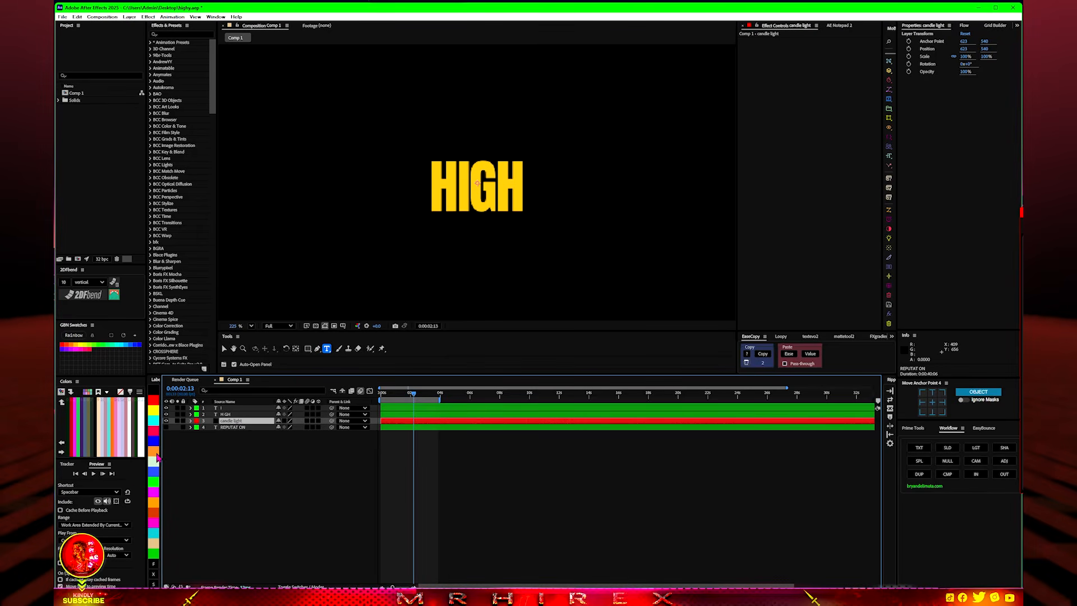
click(155, 452)
drag(255, 425, 234, 440)
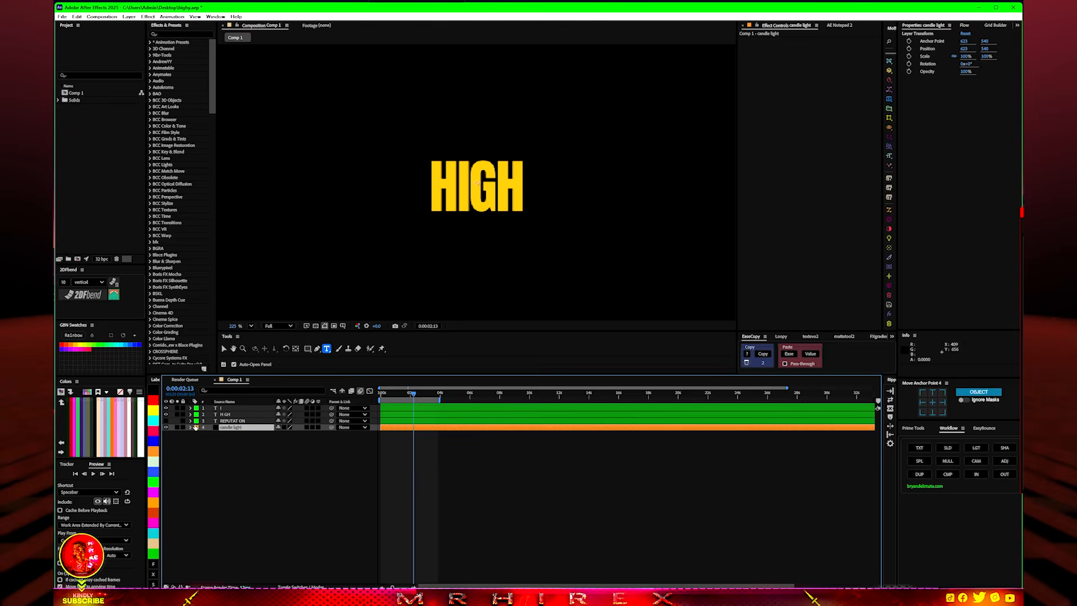
Apply the BCC Particle Illusion effect to the candle light solid
key(ctrl+space)
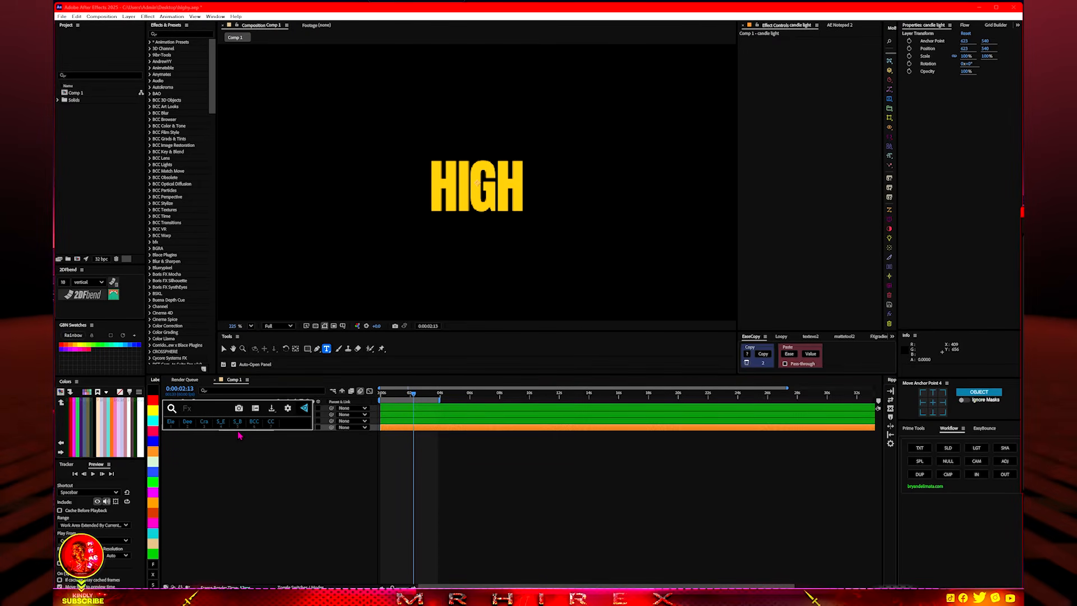
text(part)
scroll(217, 459, down, 1)
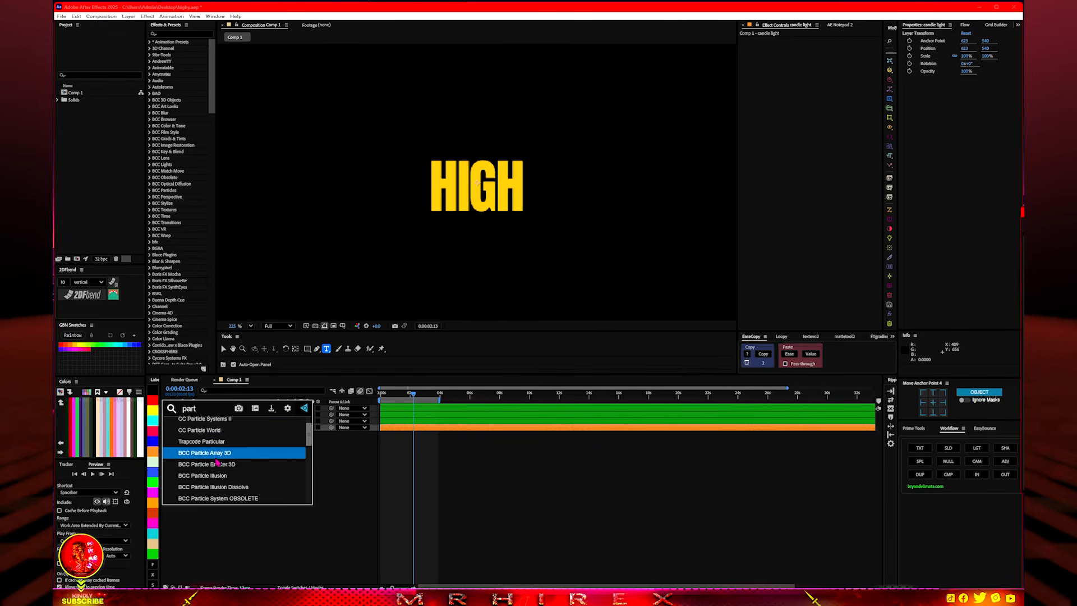
click(179, 487)
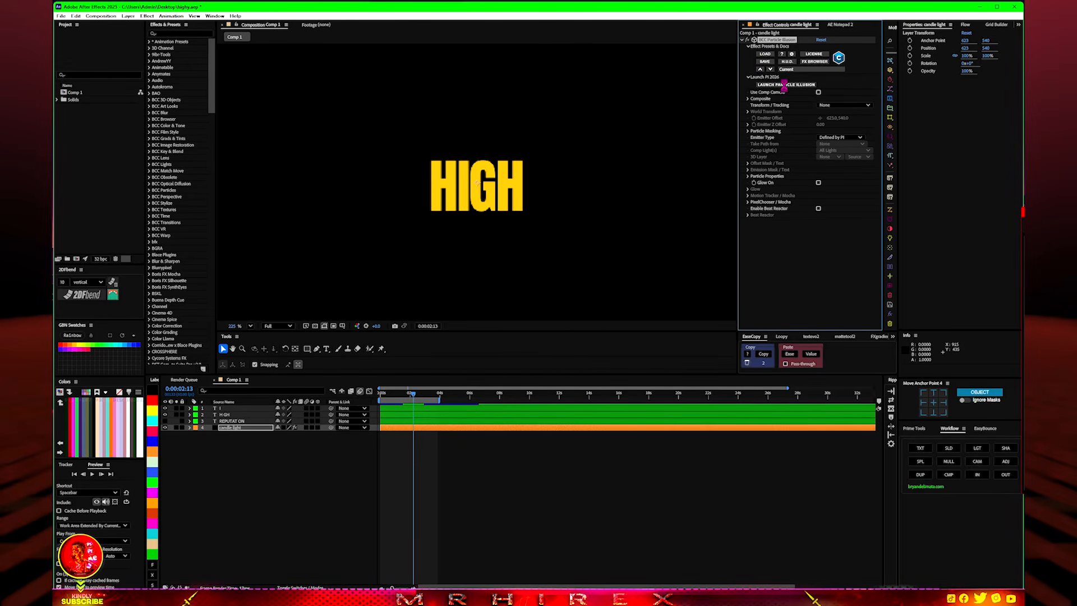
Preview the candle flame emitter from the Fire library in the Particle Illusion editor and apply it to the candle light solid
click(786, 85)
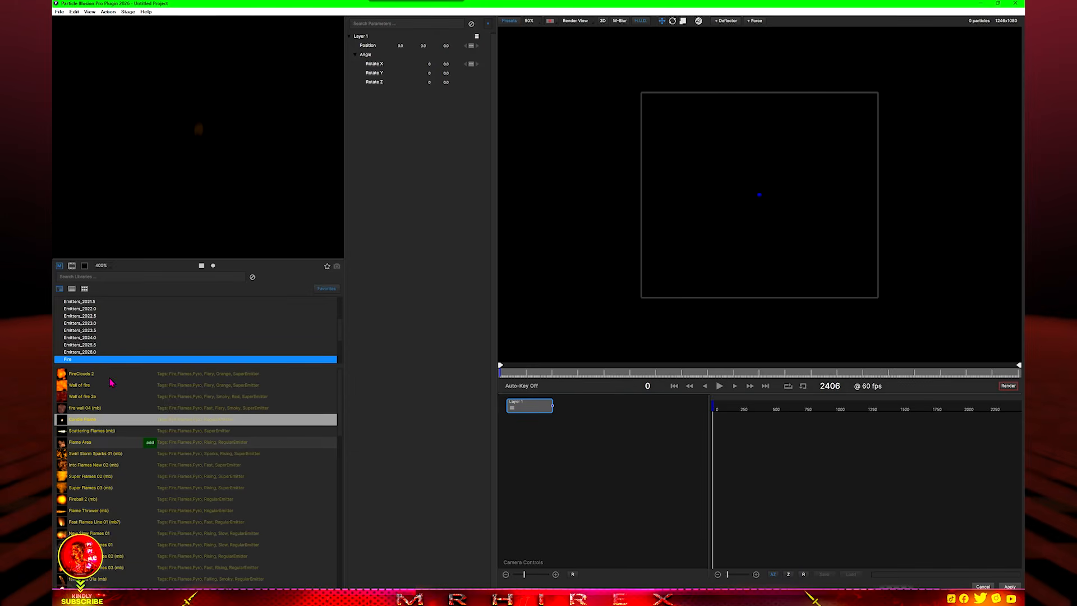
scroll(218, 144, up, 2)
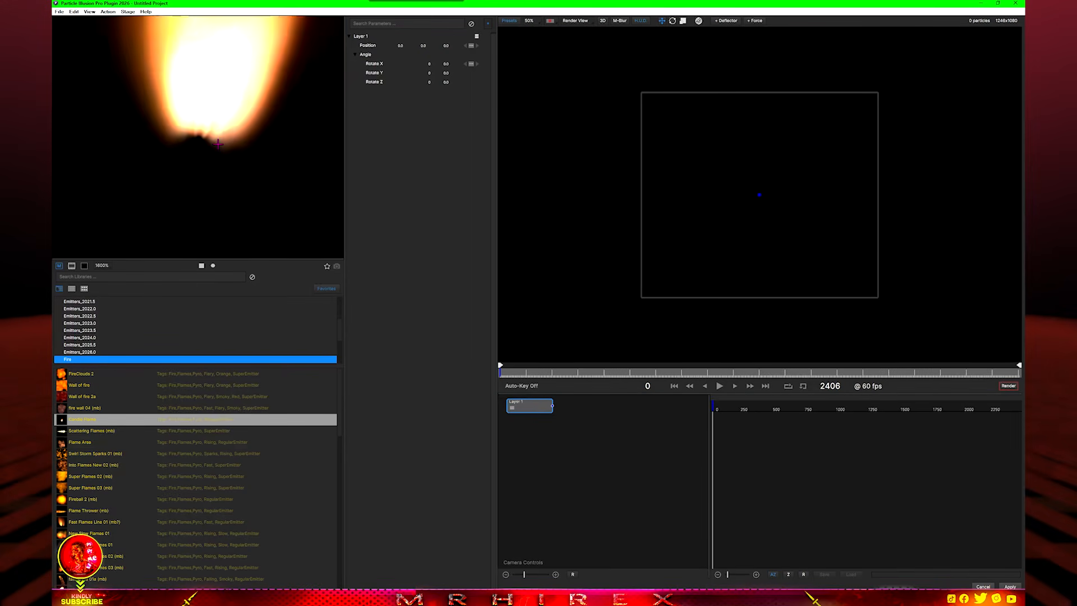
scroll(218, 145, down, 2)
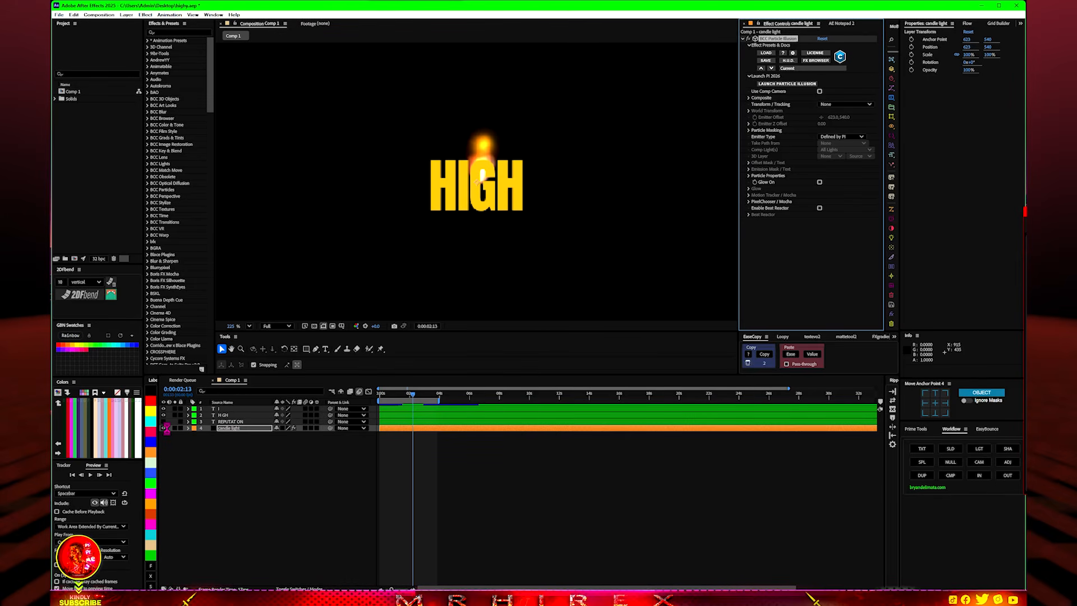
Hide the candle light layer and precompose the separate I text layer
click(163, 428)
scroll(468, 165, down, 7)
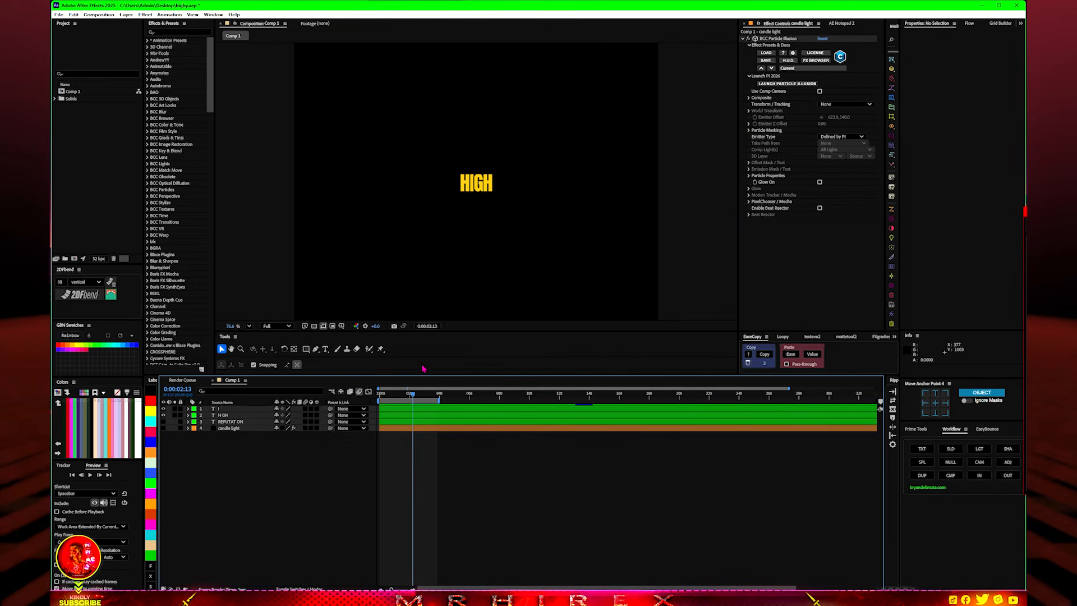
click(223, 409)
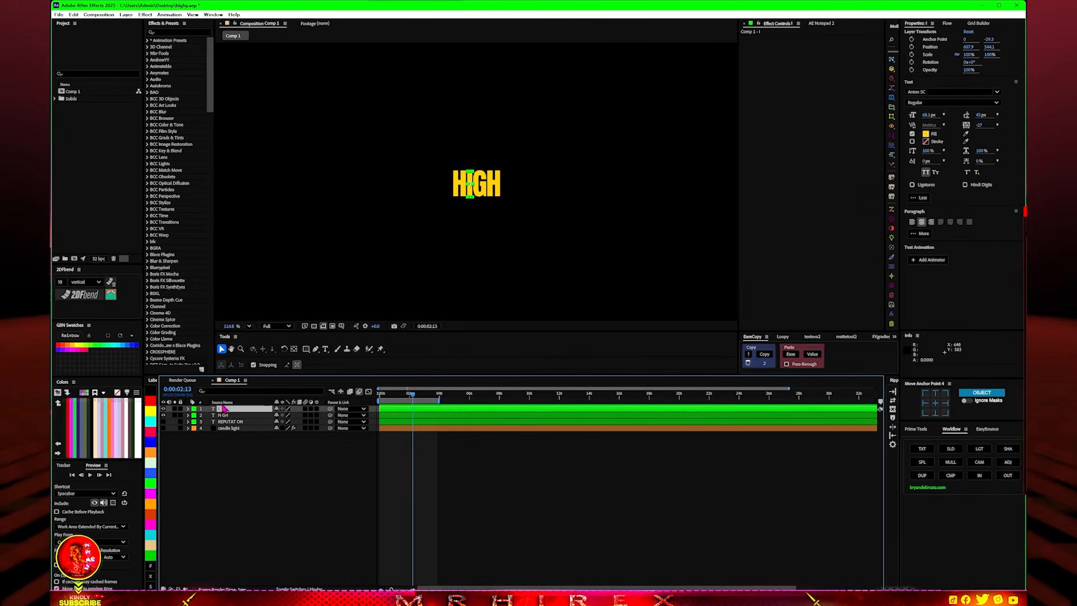
click(958, 476)
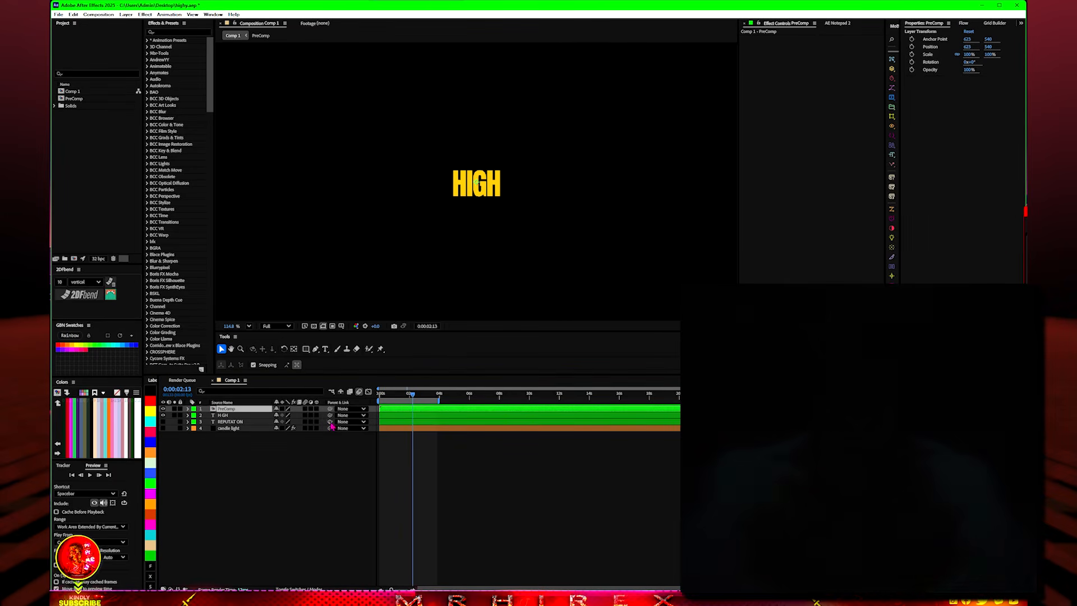
Rename the precomposed layer to "I" and make it a 3D layer
right_click(244, 411)
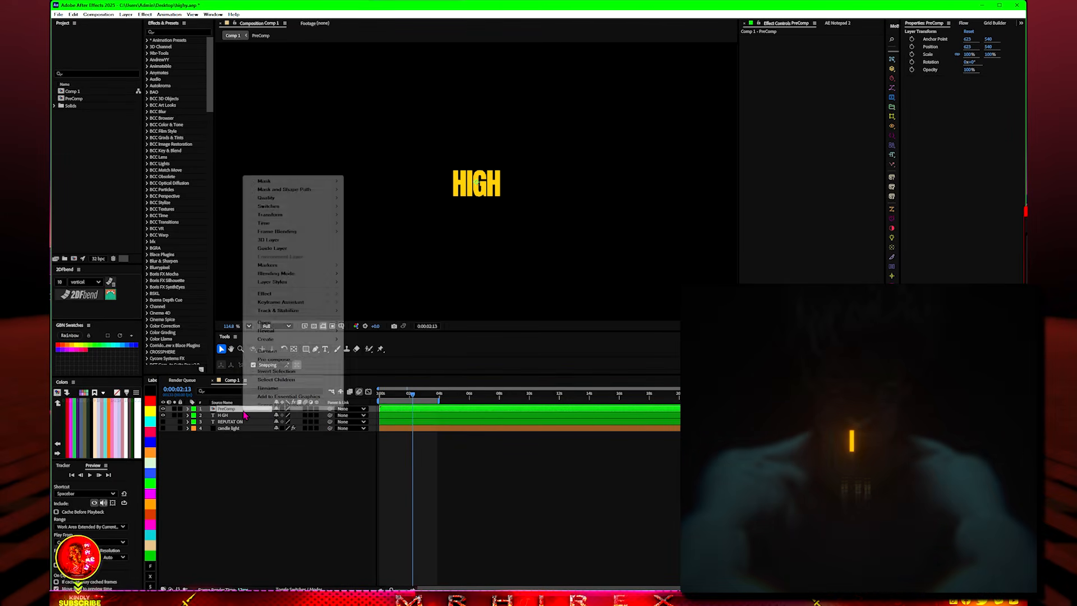
click(268, 390)
key(Caps_Lock)
text(I)
key(Return)
click(316, 409)
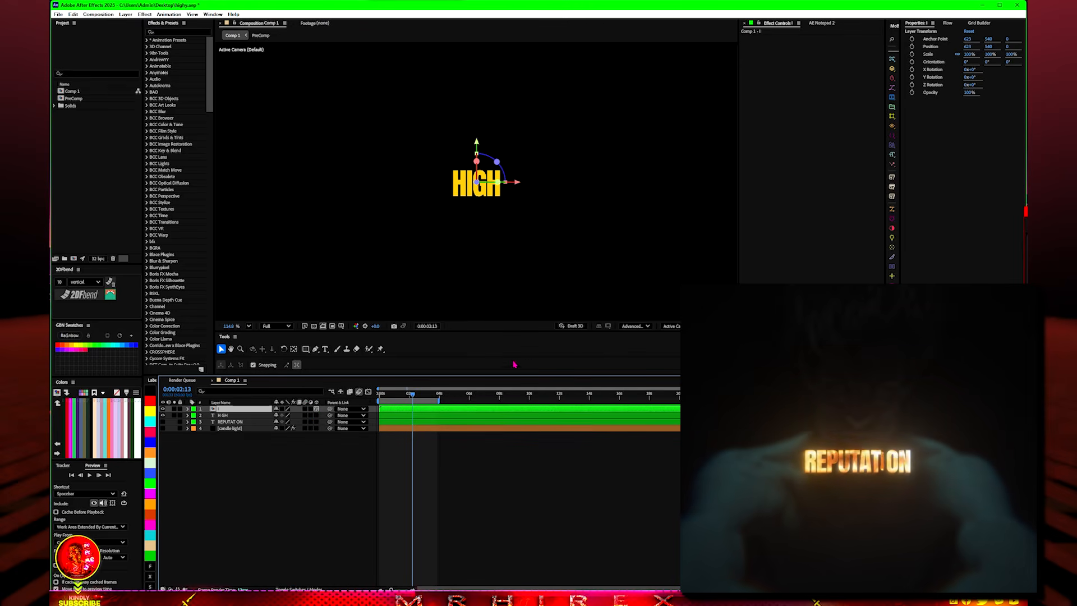
key(Caps_Lock)
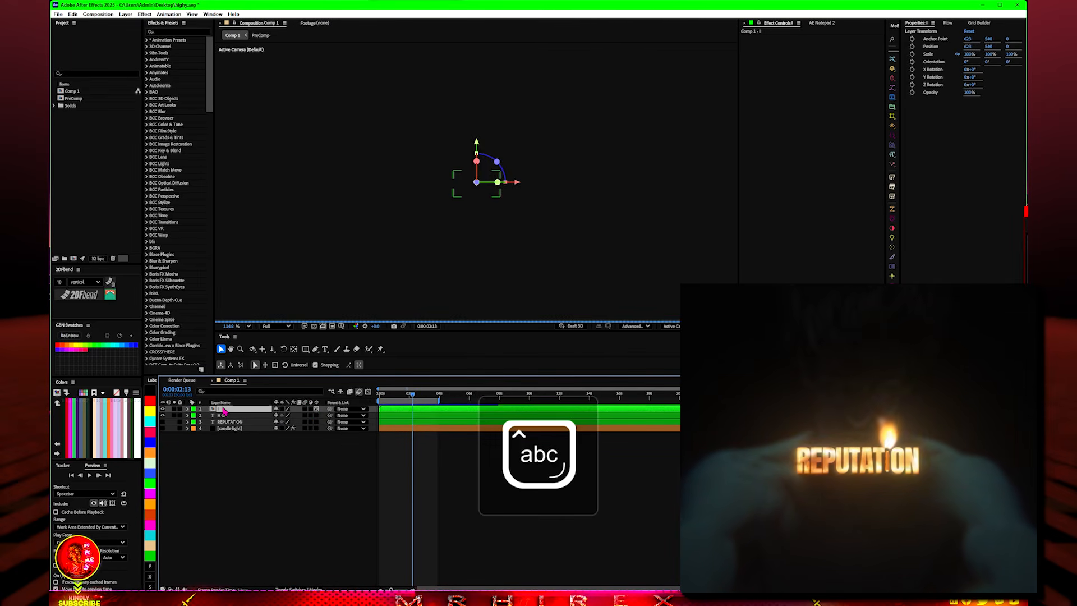
Apply the Fill effect to the I layer
key(ctrl+space)
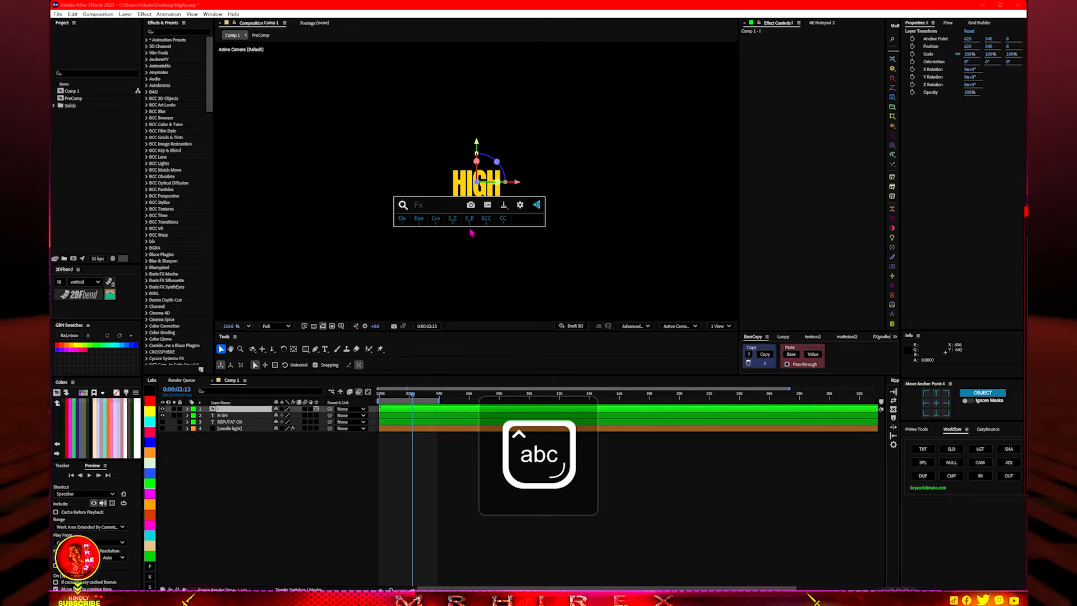
text(fill)
key(Return)
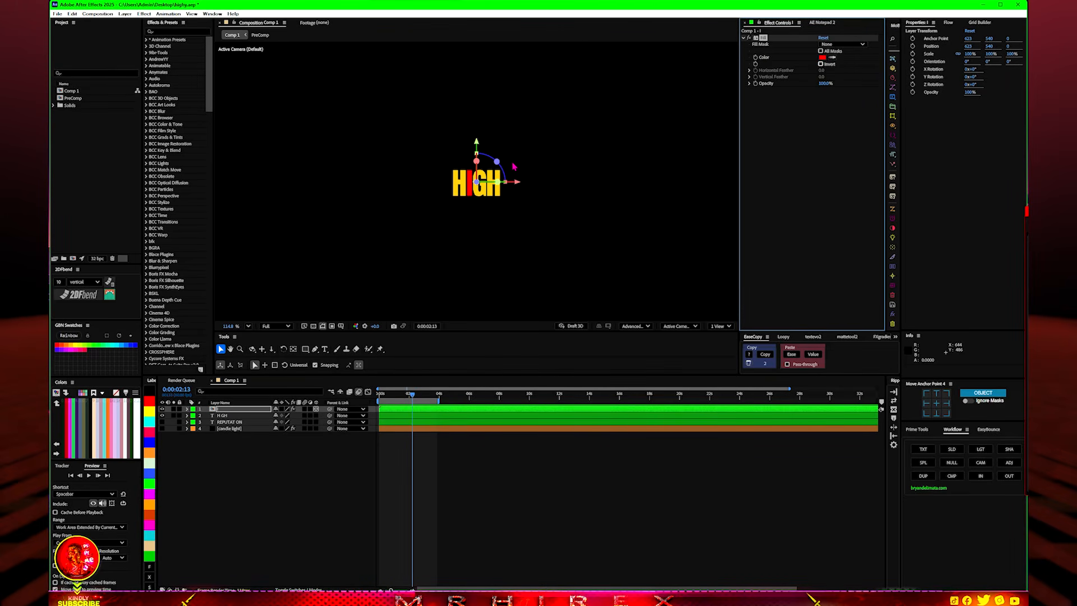
Set keyframes at 0:00:02:13 for all of the I layer's transform properties, from Anchor Point through Opacity
click(186, 409)
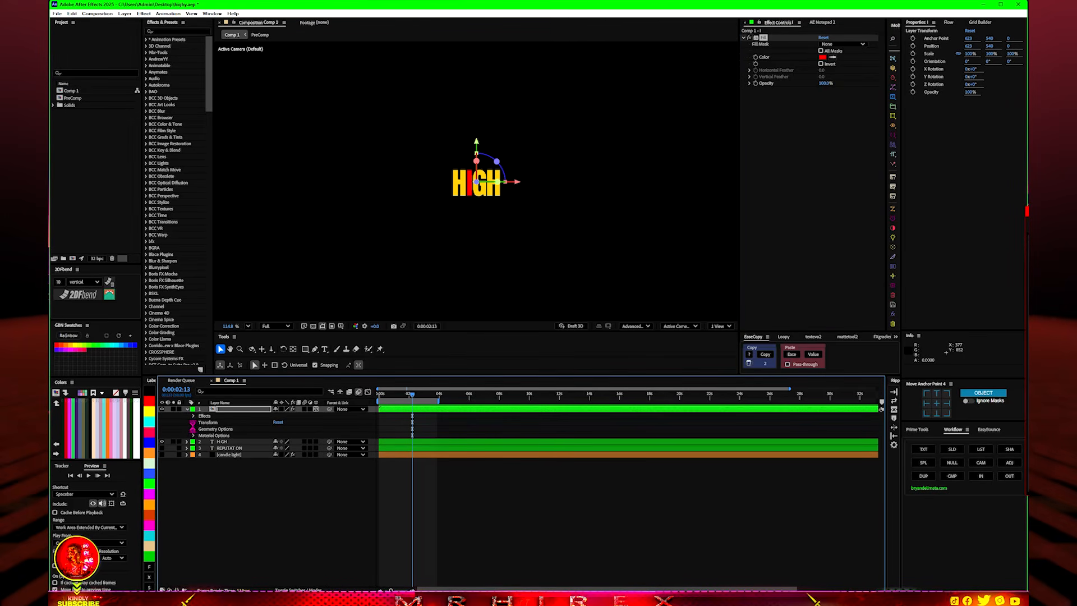
click(193, 422)
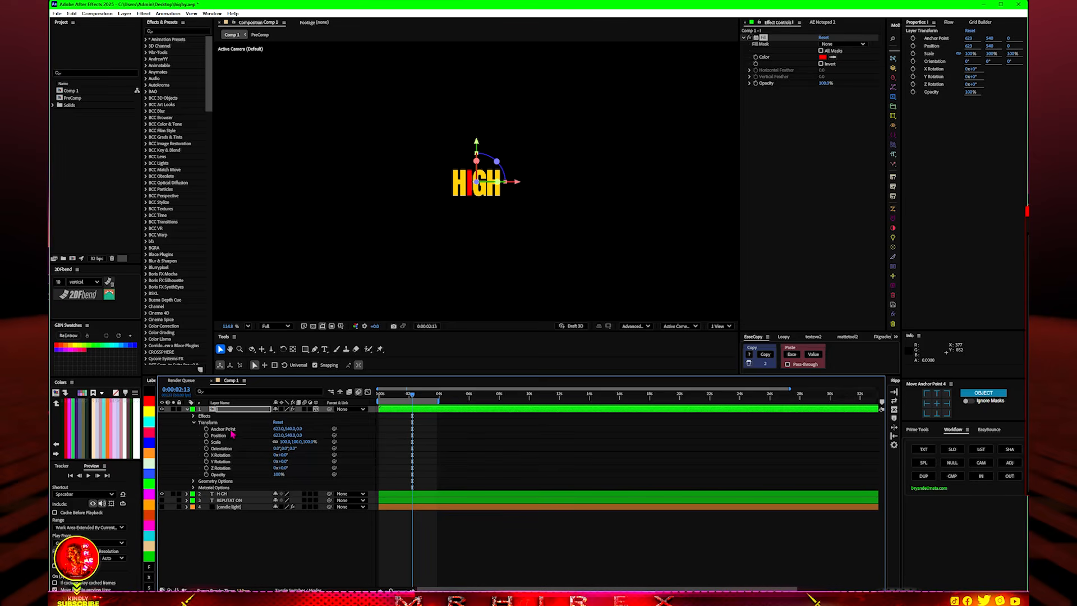
drag(206, 428, 205, 475)
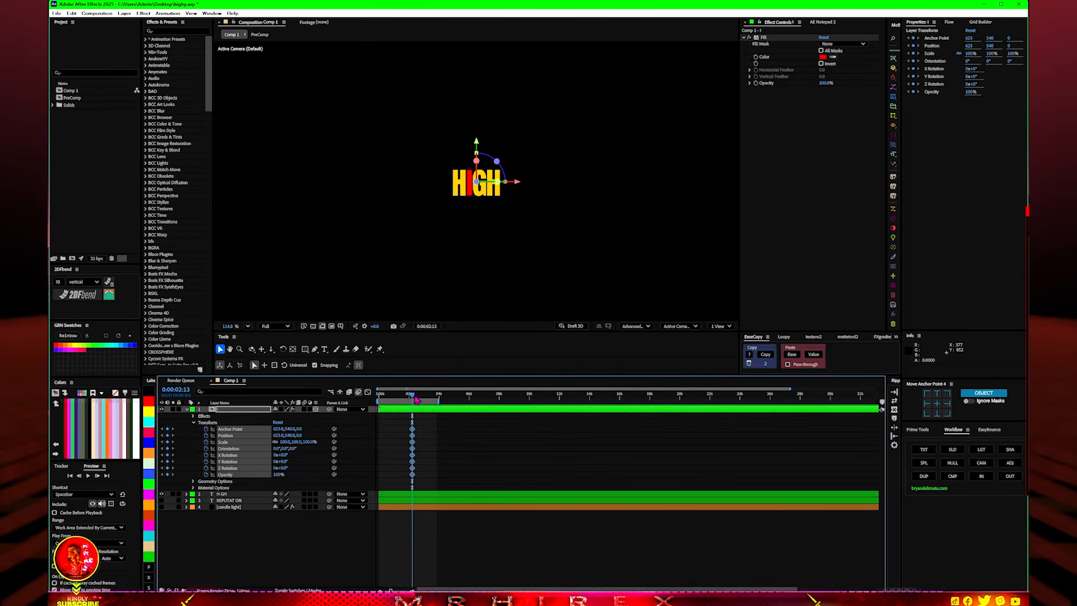
At the composition's first frame, set the I layer's position to 637, 540, -1490 so it starts close to the camera
key(Home)
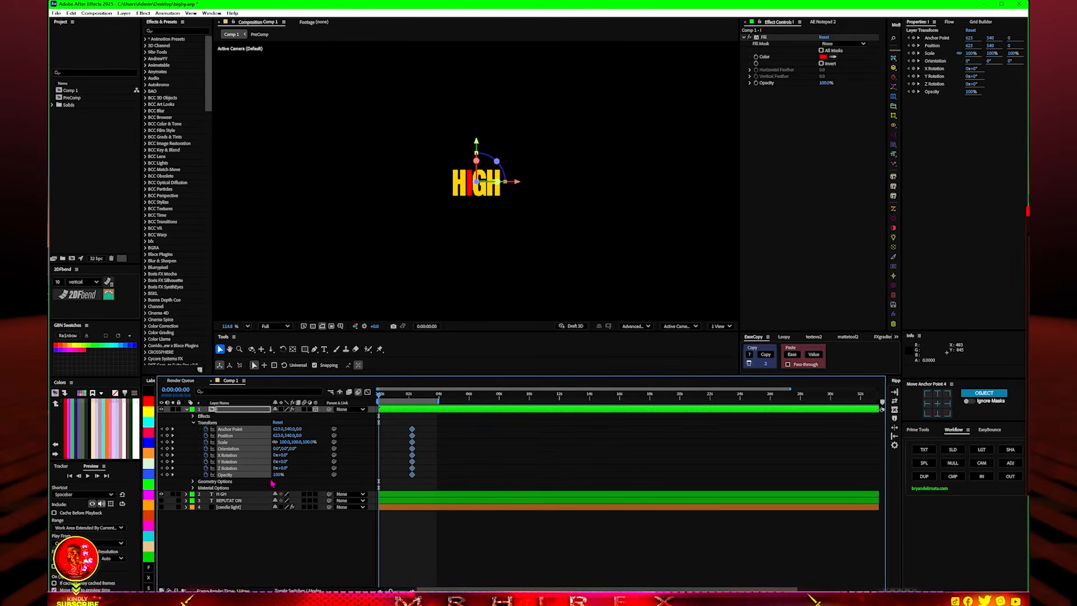
click(286, 478)
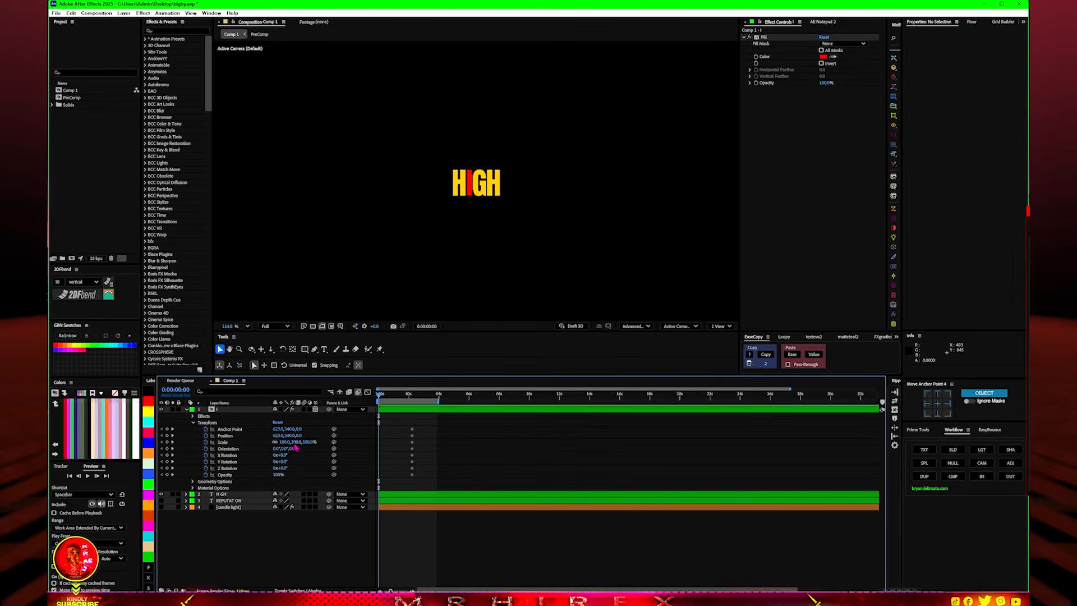
drag(301, 437, 359, 436)
drag(417, 267, 483, 238)
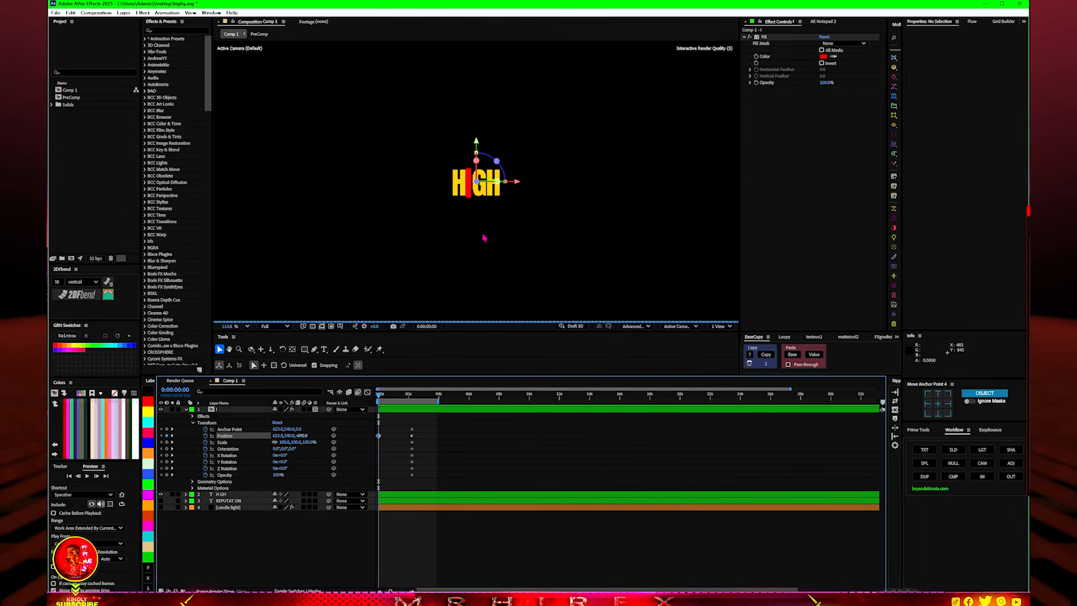
drag(303, 436, 67, 462)
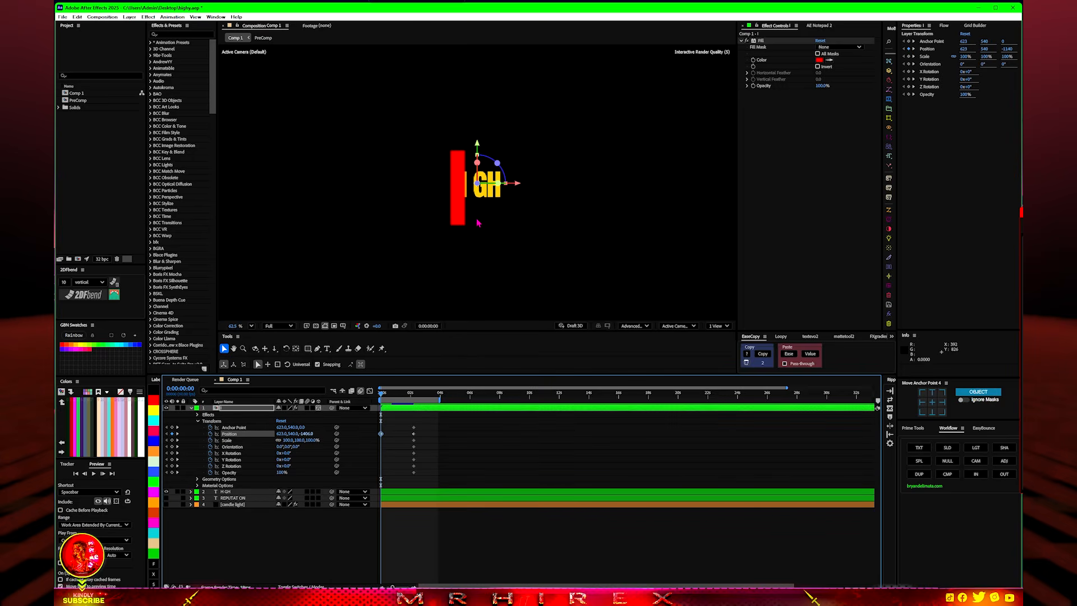
scroll(477, 227, down, 5)
drag(306, 434, 374, 436)
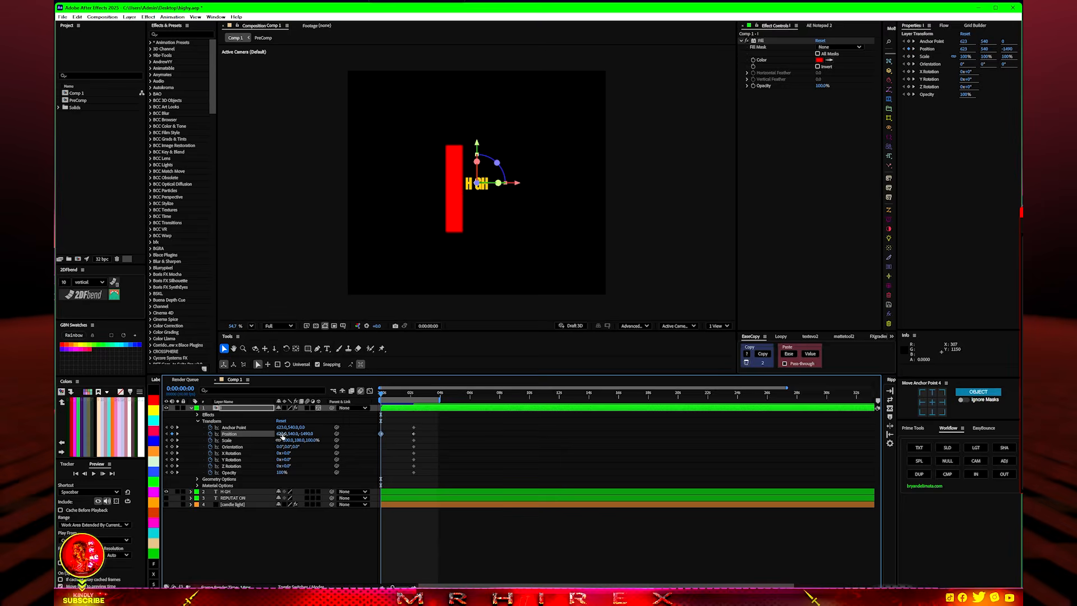
drag(281, 434, 288, 435)
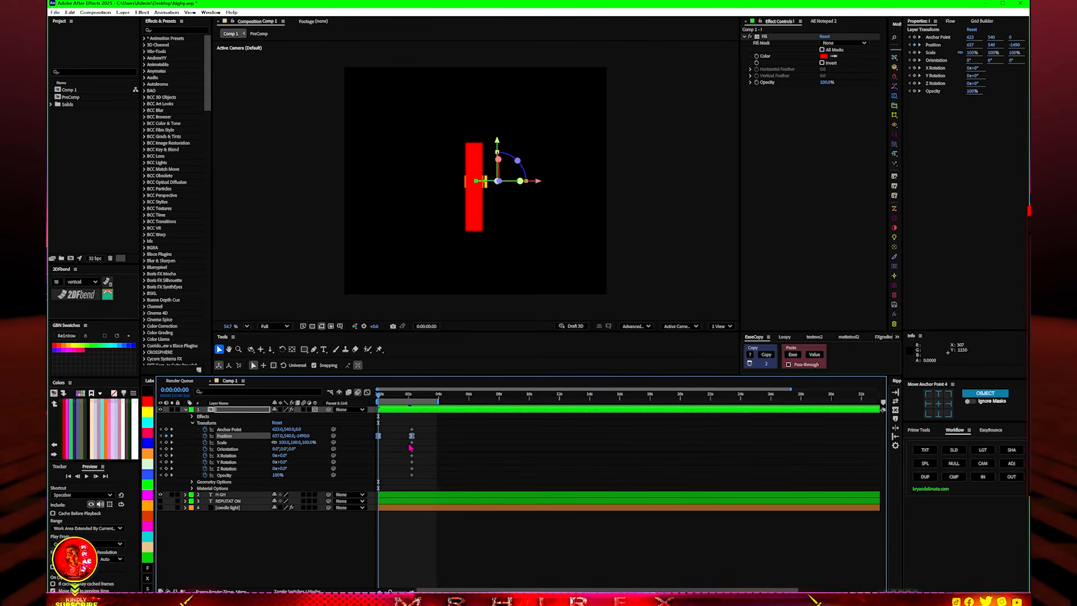
Reshape the I layer's position speed curve into a fast start with a long slow finish, ending near 0:00:03:30
click(367, 392)
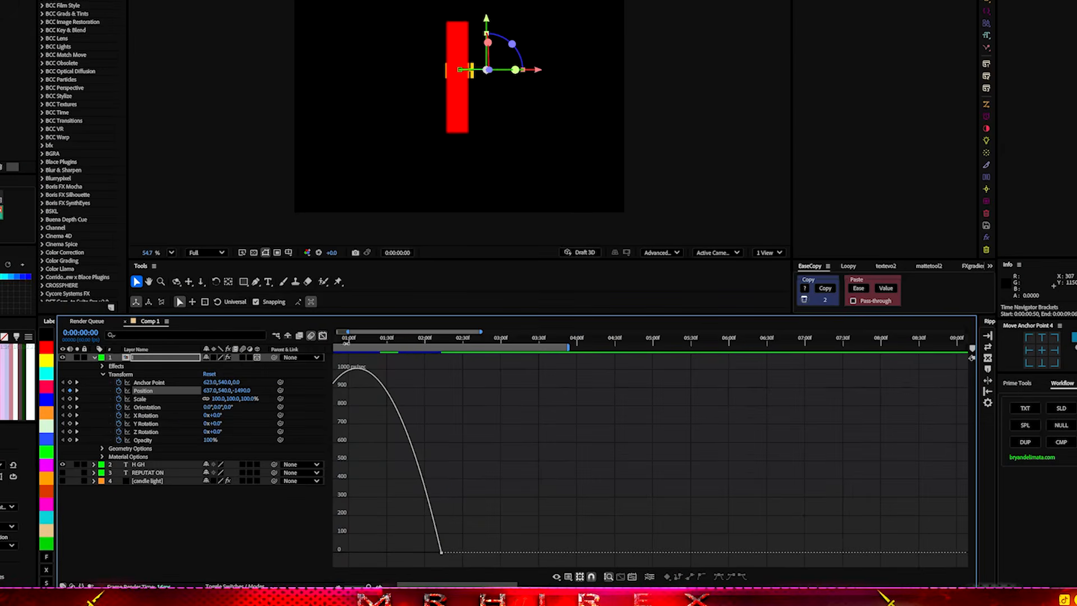
drag(312, 348, 159, 368)
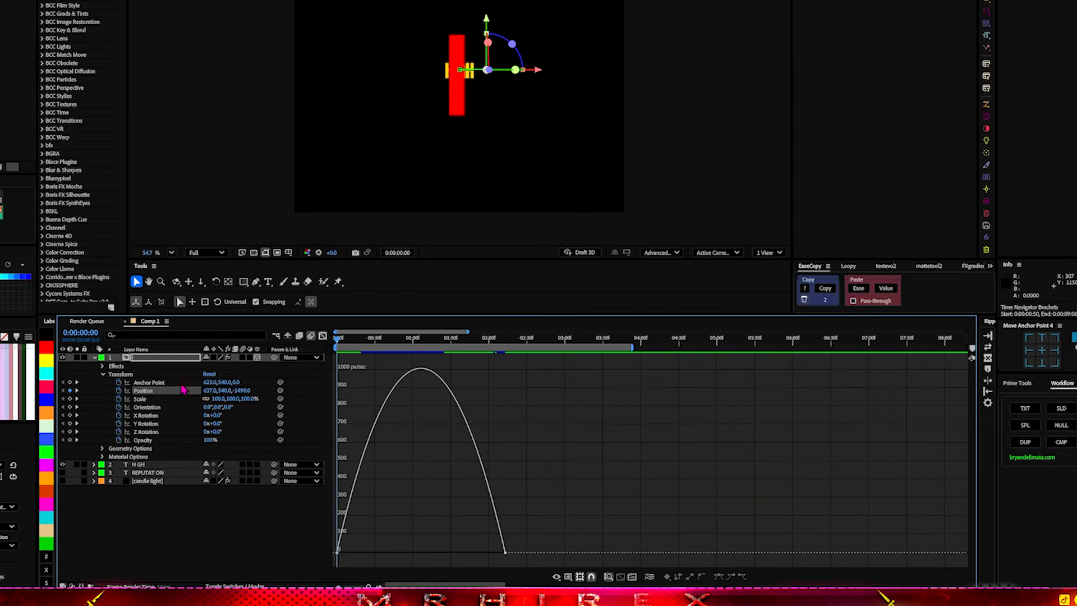
drag(522, 539, 494, 561)
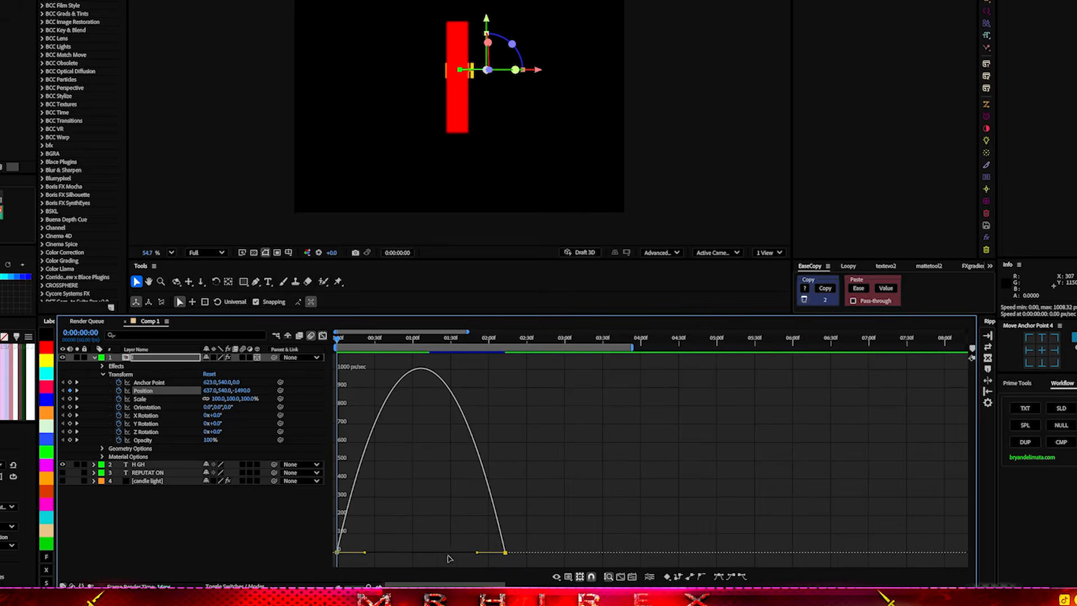
drag(364, 553, 350, 554)
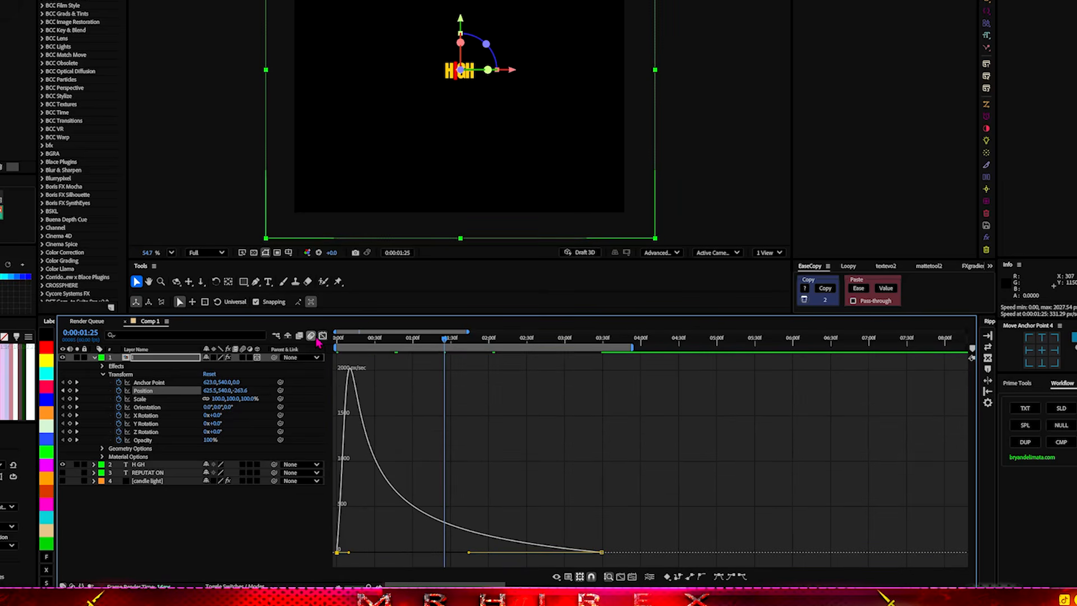
click(310, 335)
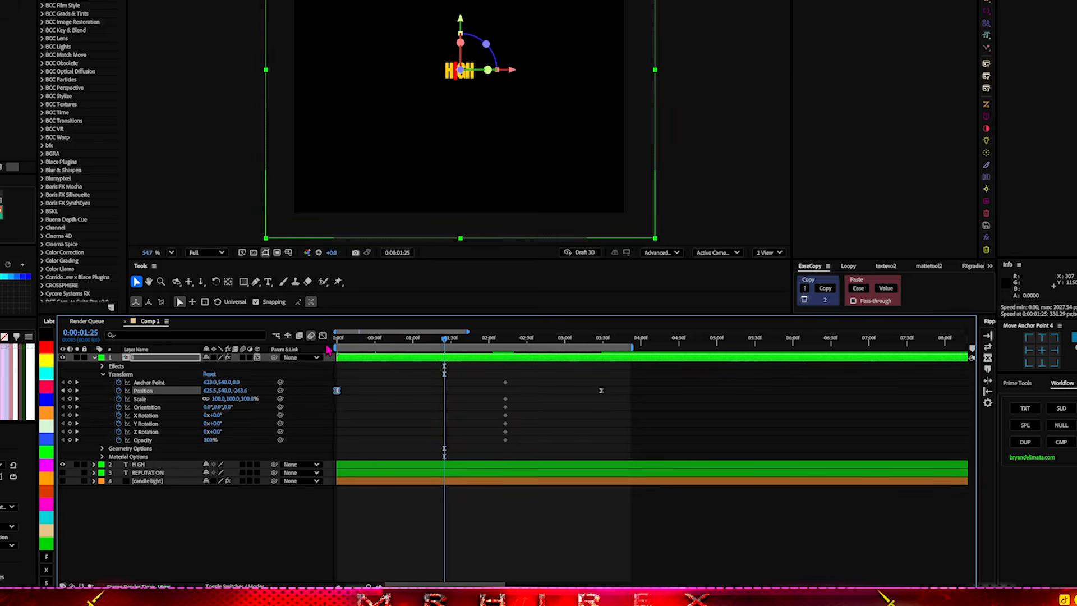
Preview the I layer's eased fly-in from the beginning of the composition
key(Home)
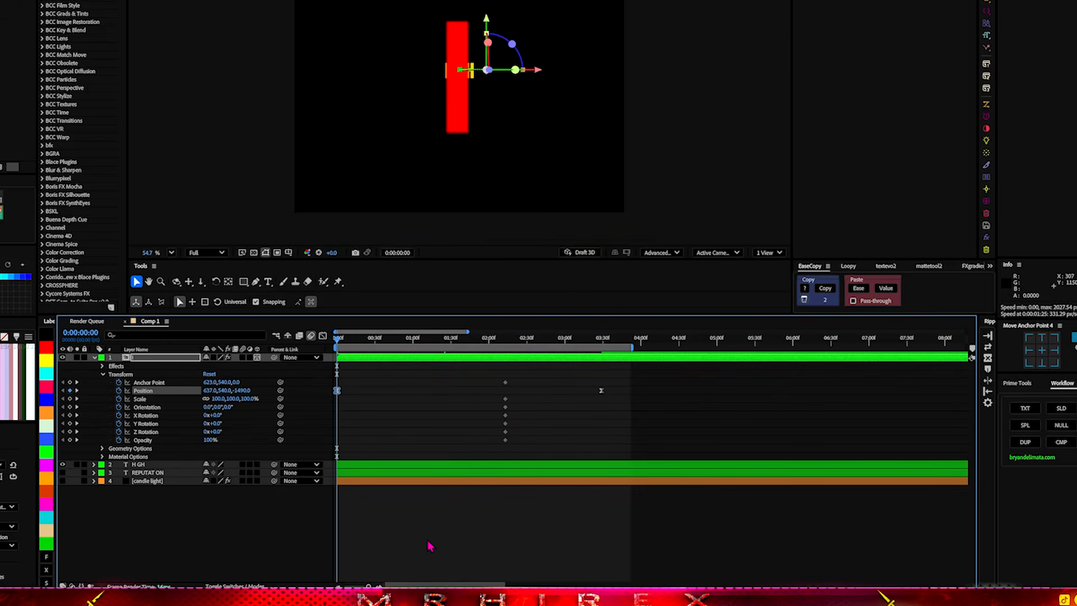
click(429, 546)
key(space)
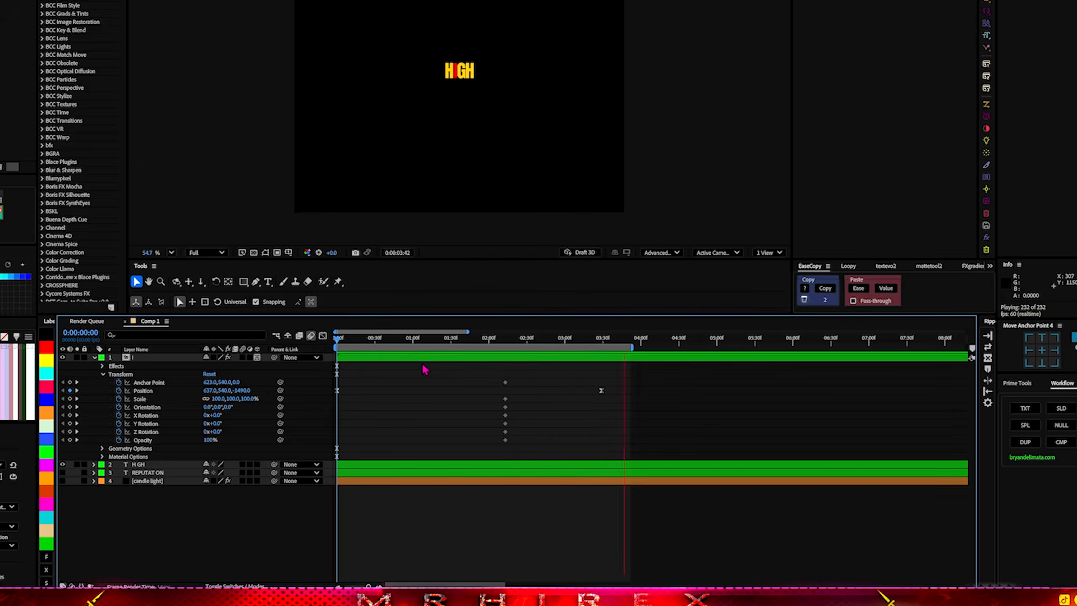
key(space)
At the first frame, bring the I layer closer to the camera by setting its Z position to -1643
drag(337, 343, 322, 344)
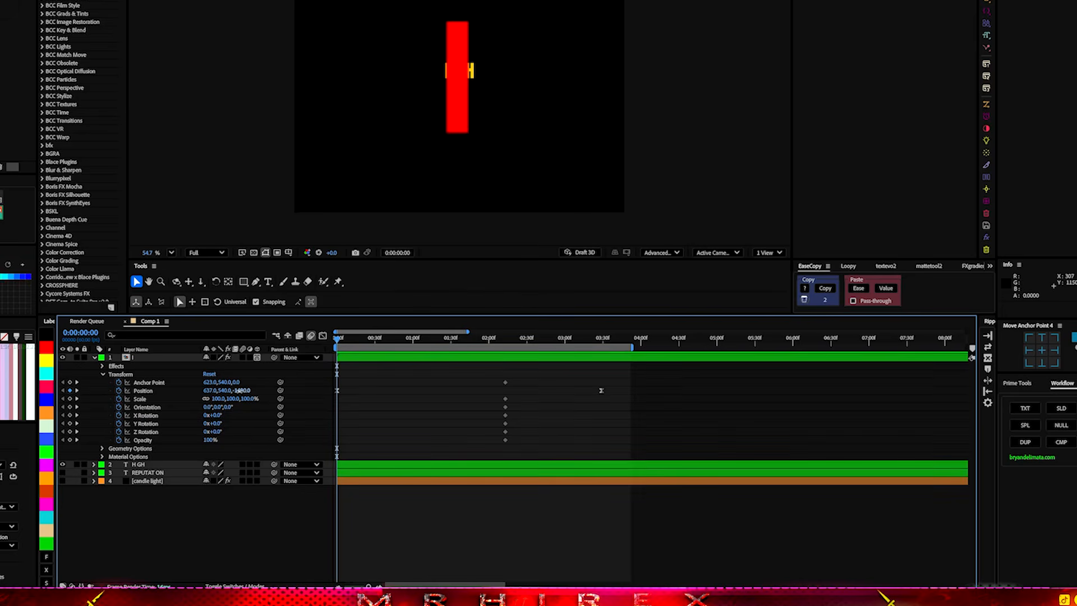
drag(242, 390, 178, 402)
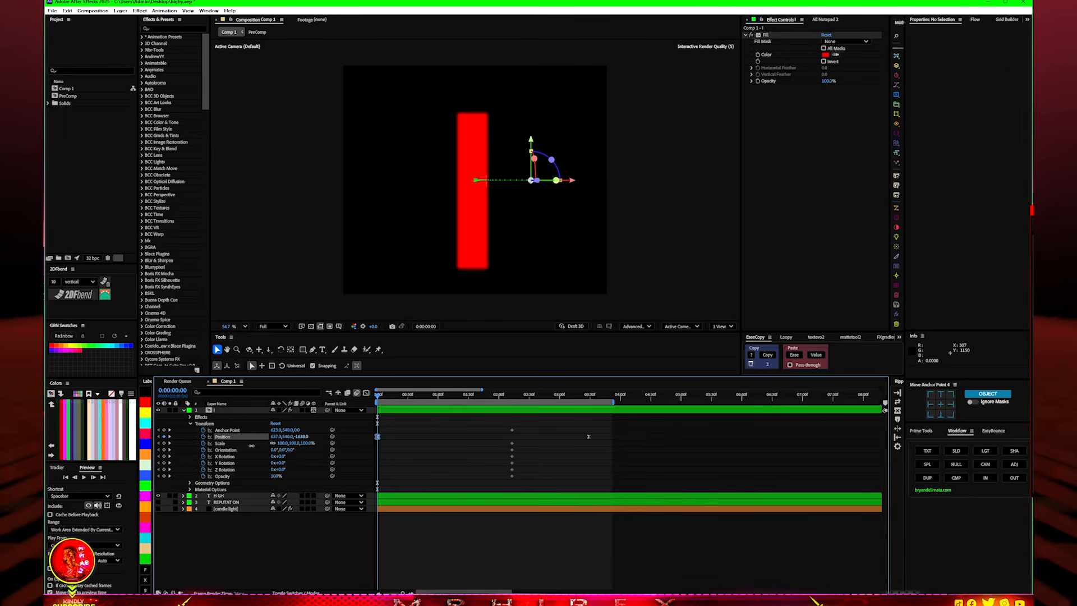
drag(252, 446, 248, 456)
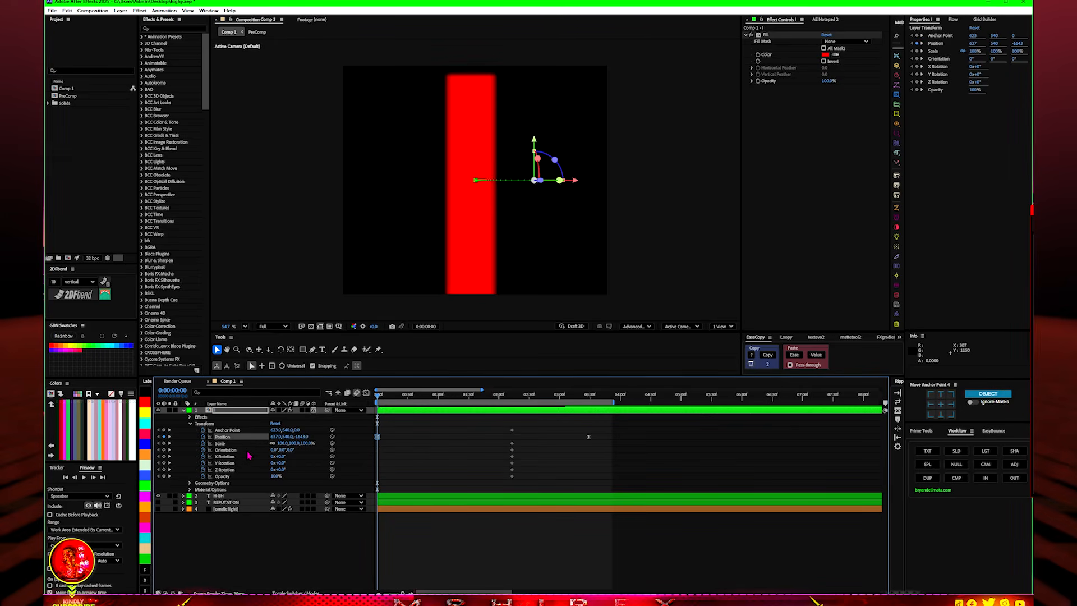
Keyframe the I layer's opacity from 0% at the first frame to 100% at 0:00:00:19
click(221, 475)
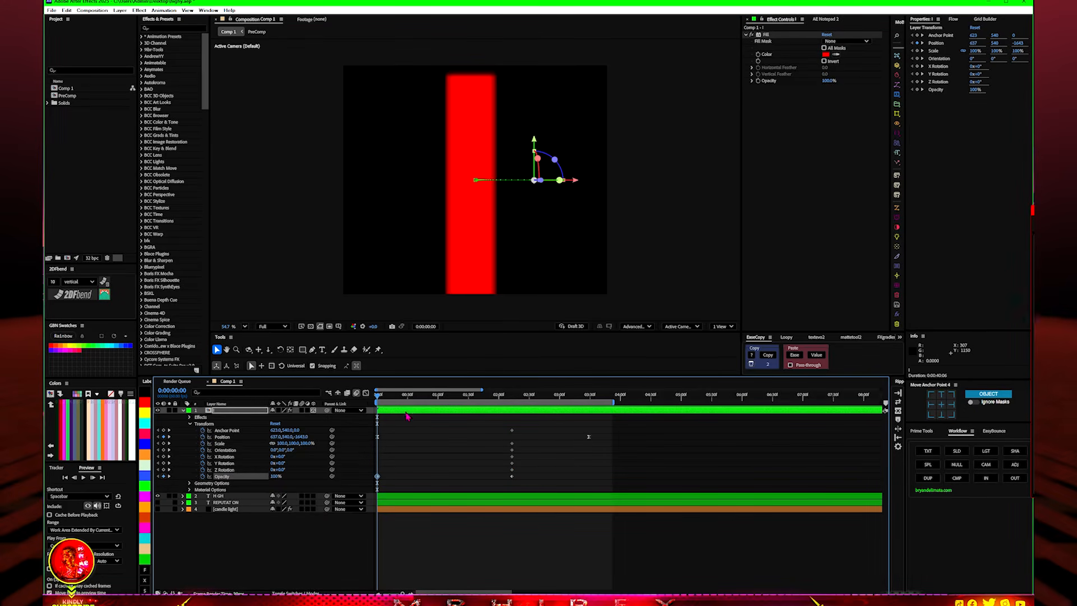
drag(404, 403, 398, 410)
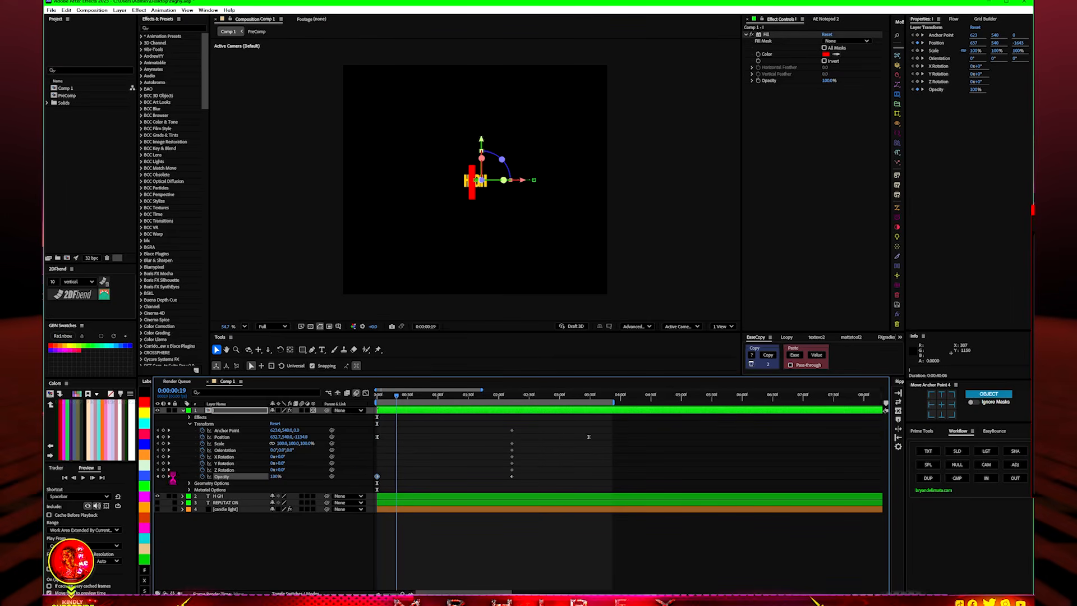
click(163, 476)
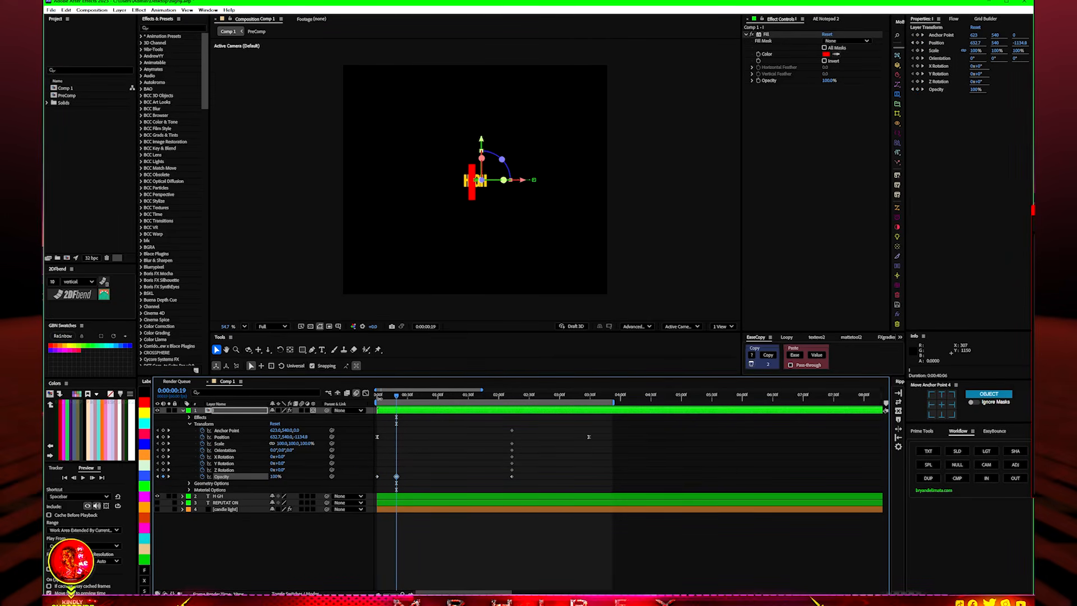
key(Home)
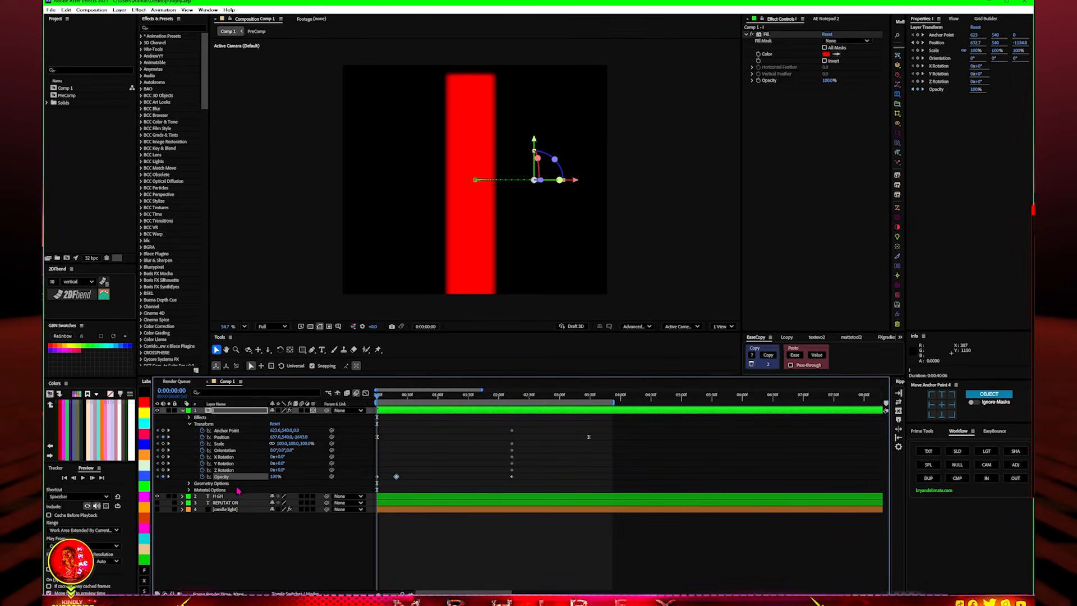
drag(206, 478, 200, 478)
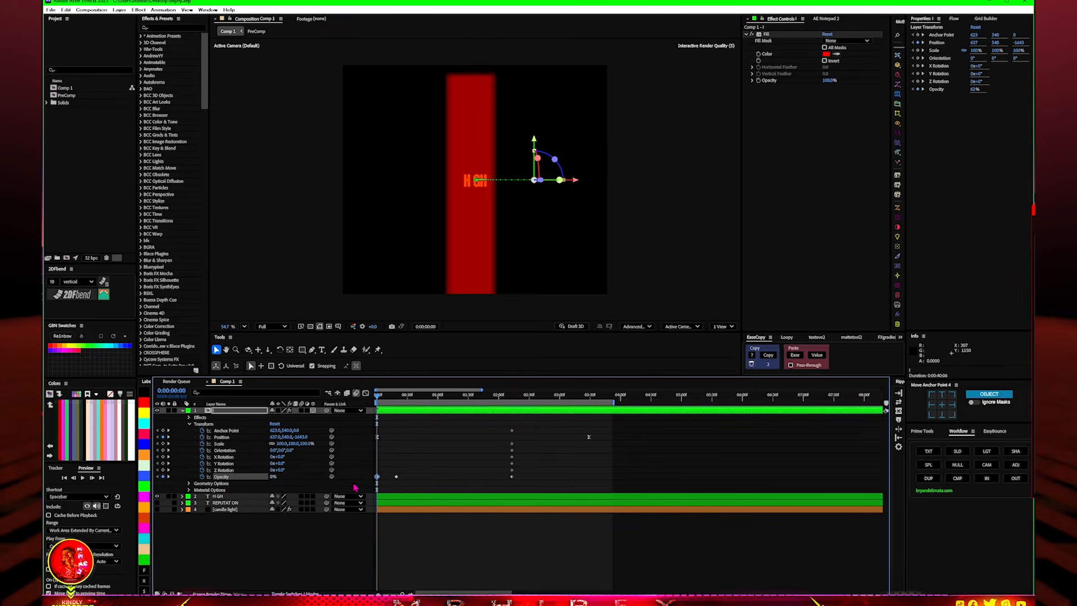
Shift the I layer's two fade-in opacity keyframes to 0:00:00:09 and 0:00:00:22
drag(377, 477, 380, 477)
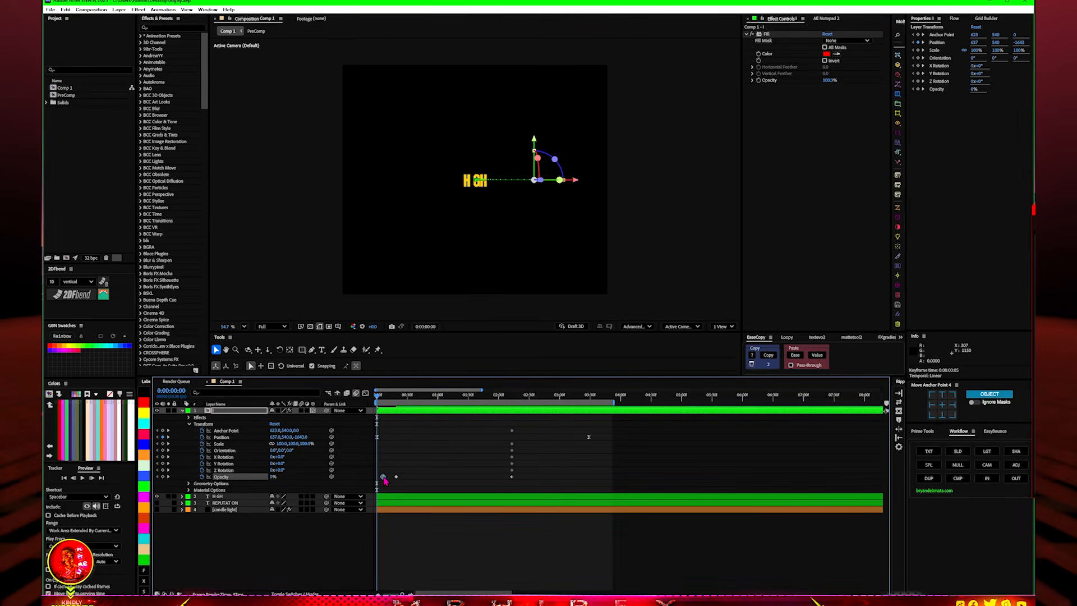
drag(383, 480, 389, 481)
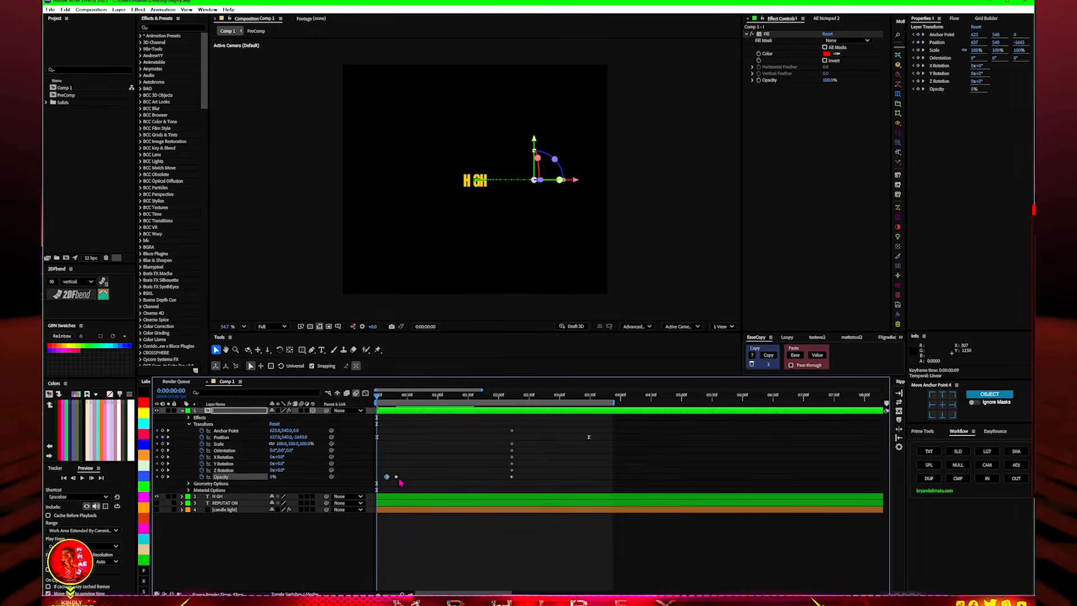
click(397, 477)
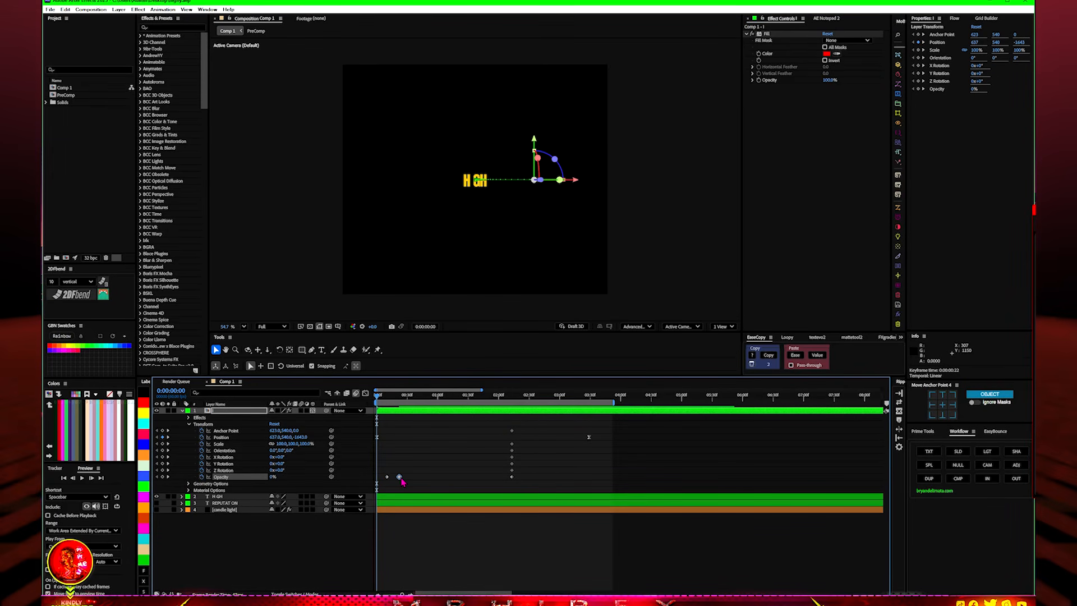
Preview the fly-in together with the I layer's opacity fade-in
click(421, 548)
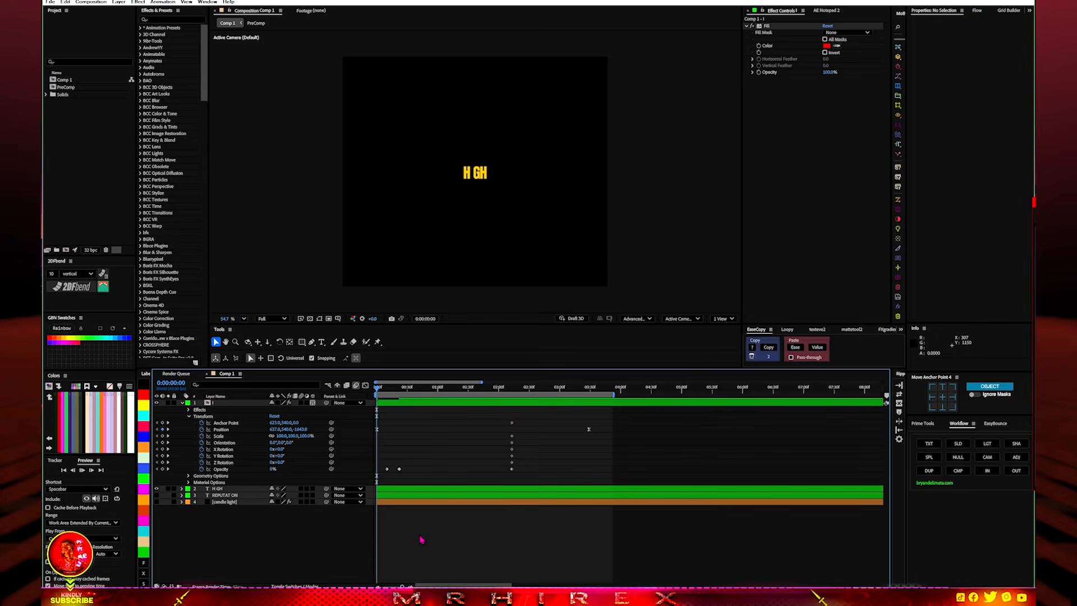
key(space)
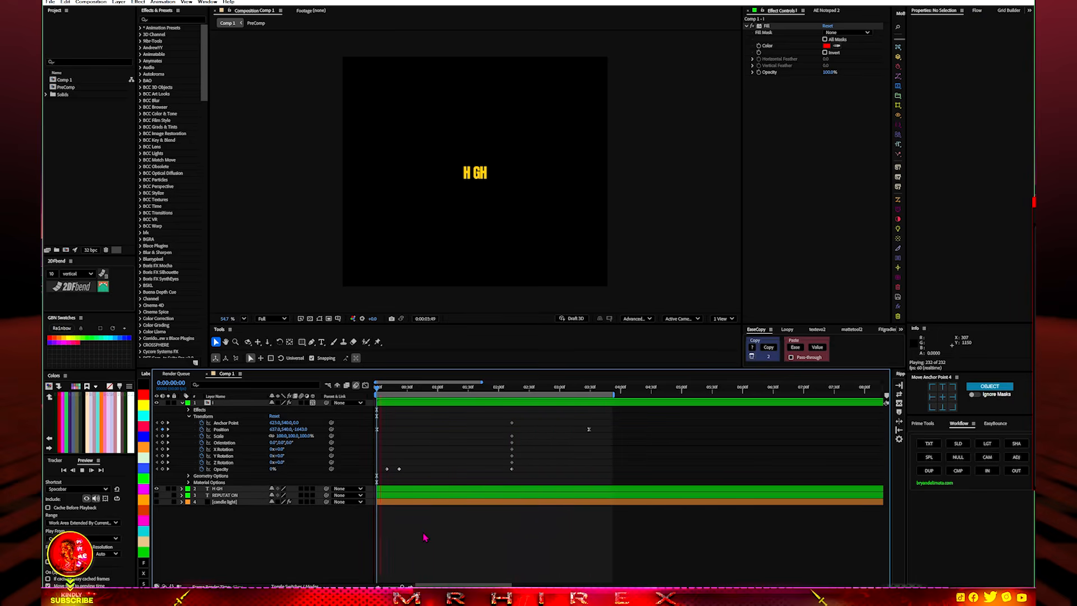
key(space)
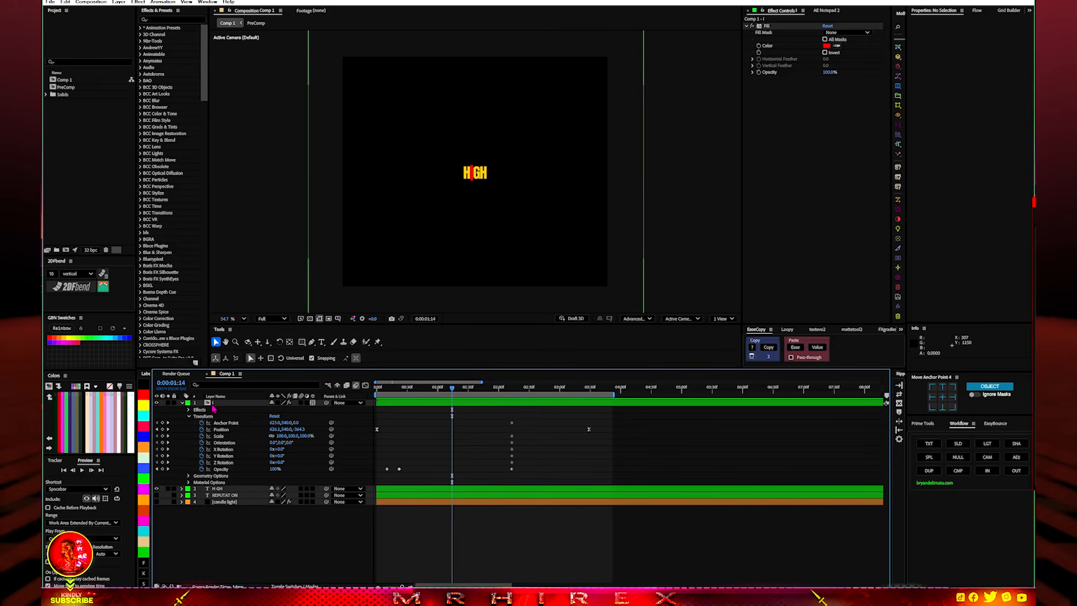
Add a keyframe for the I layer's red Fill color and place it at 0:00:00:42
click(214, 409)
click(219, 489)
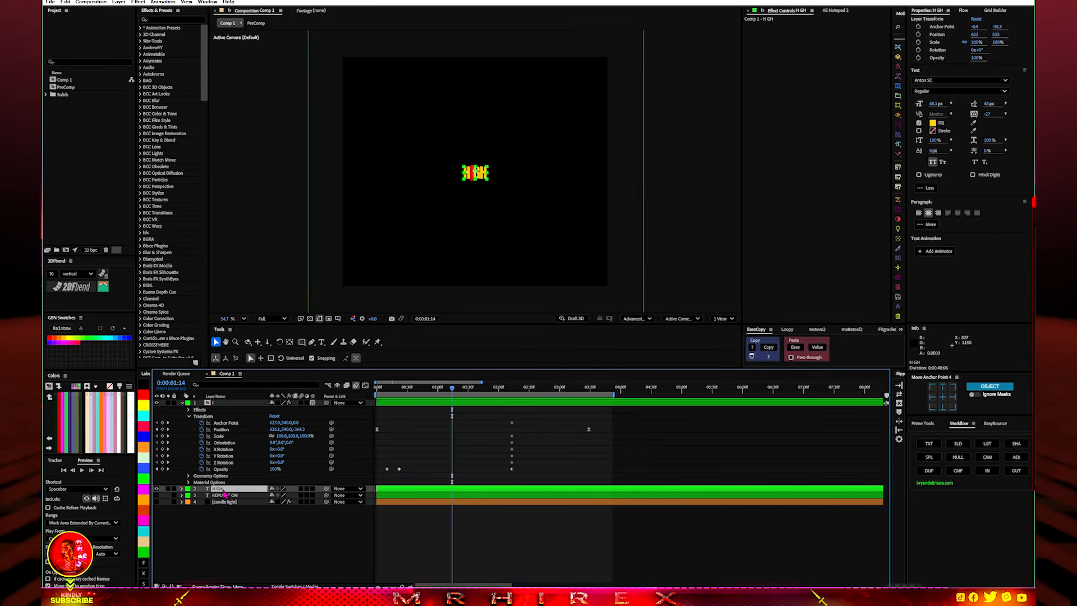
scroll(458, 188, up, 4)
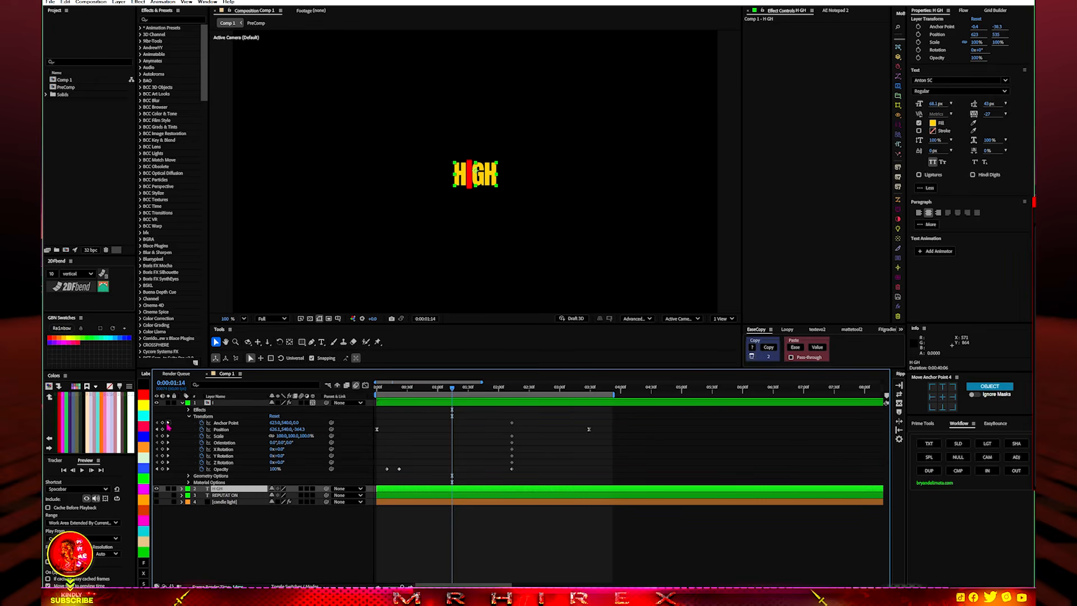
click(226, 410)
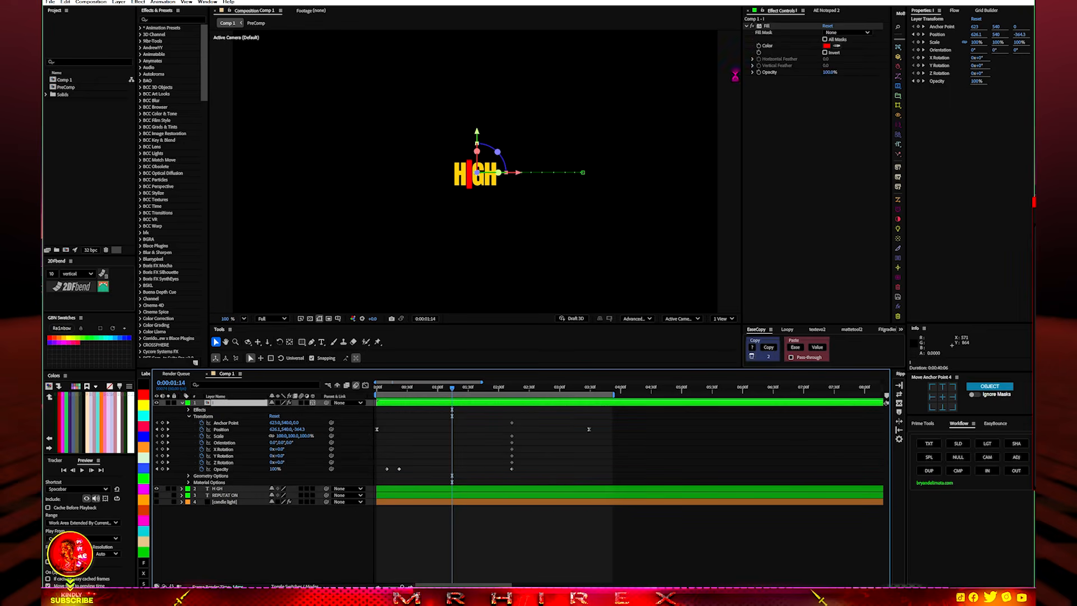
click(761, 52)
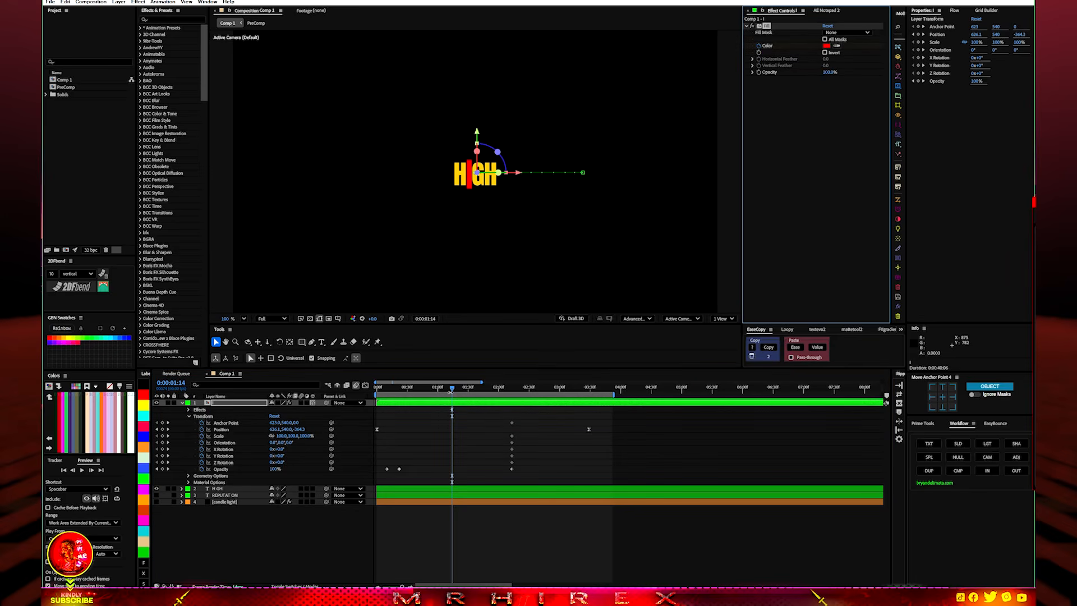
key(u)
click(419, 392)
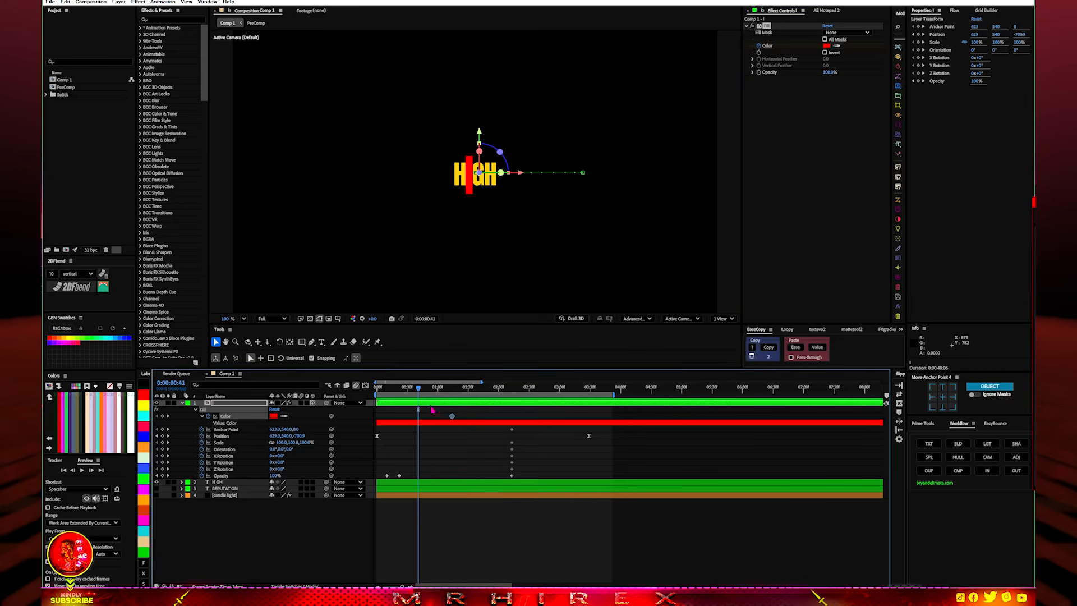
drag(452, 417, 423, 421)
At 0:00:01:05, match the I layer's Fill color to the yellow of the neighbouring letters and preview the color change from the start
click(444, 393)
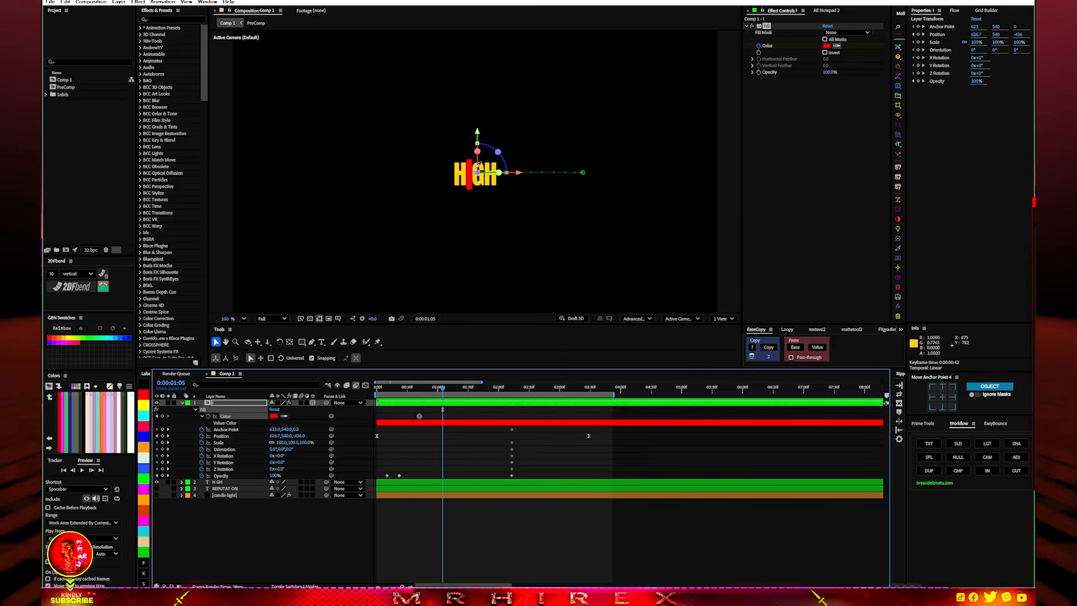
click(481, 178)
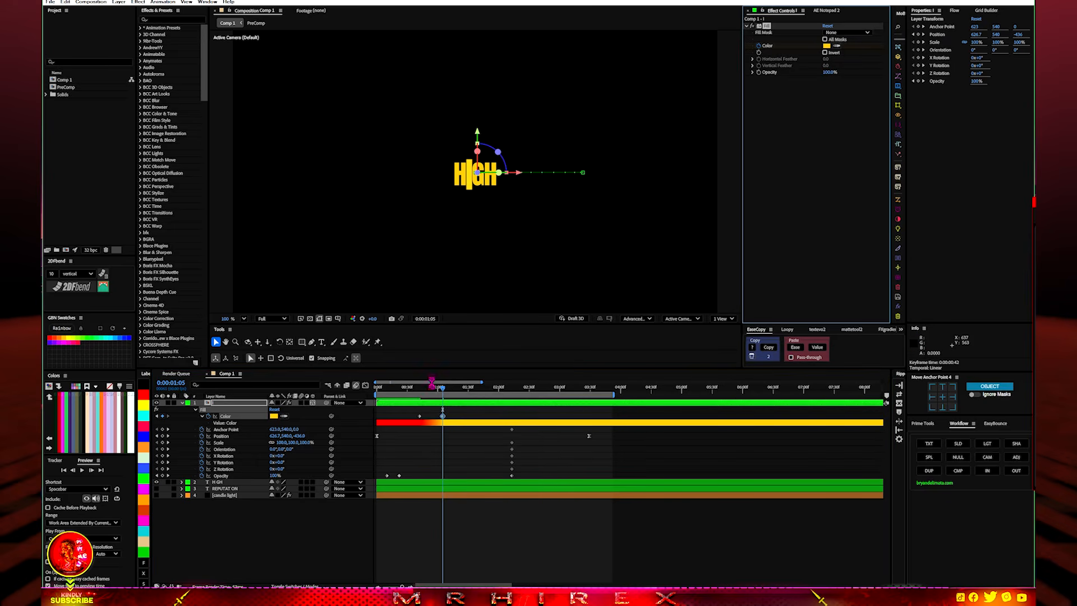
drag(416, 393, 315, 399)
key(space)
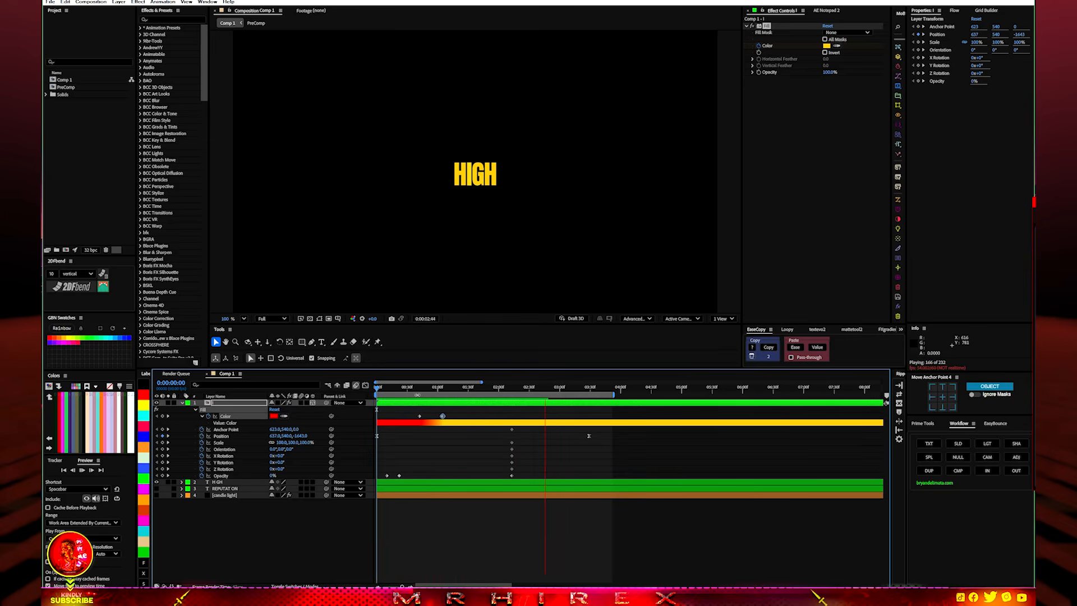
Pre-compose the H GH text layer and rename the resulting layer HIGH
click(399, 389)
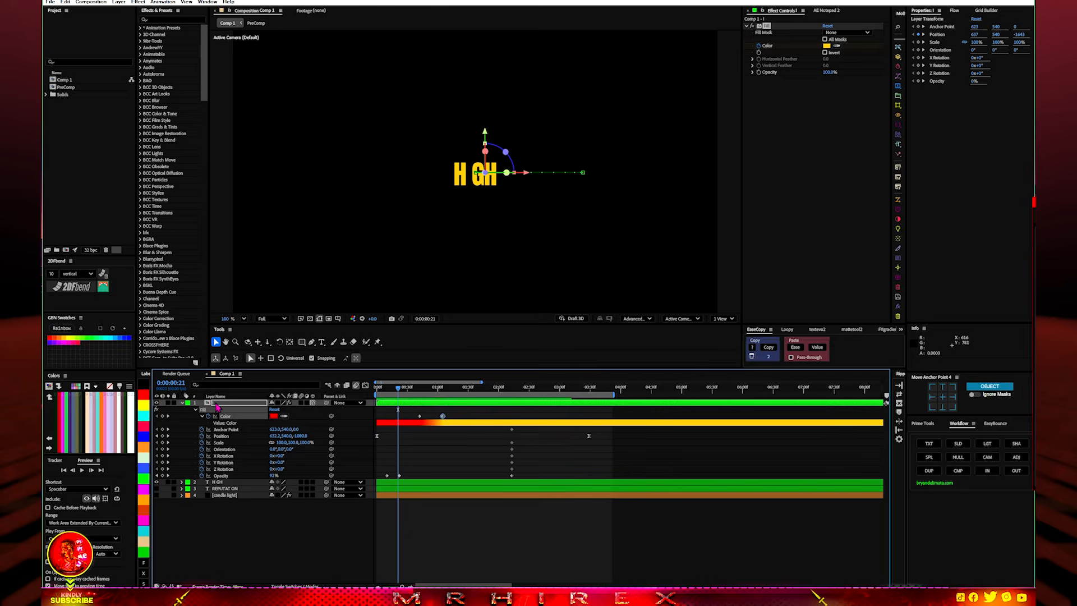
click(219, 482)
click(959, 472)
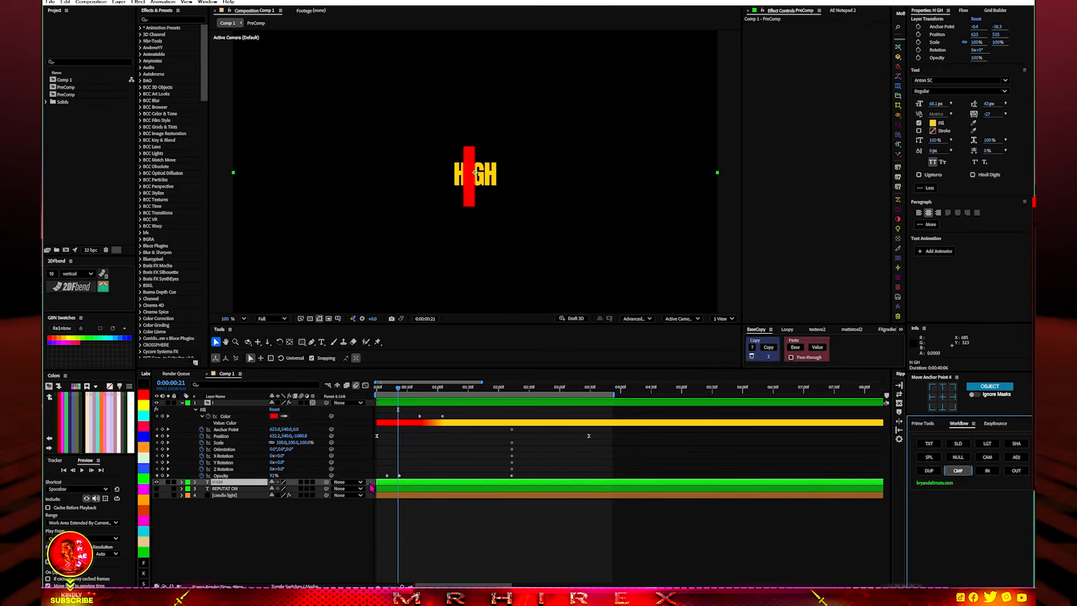
right_click(219, 482)
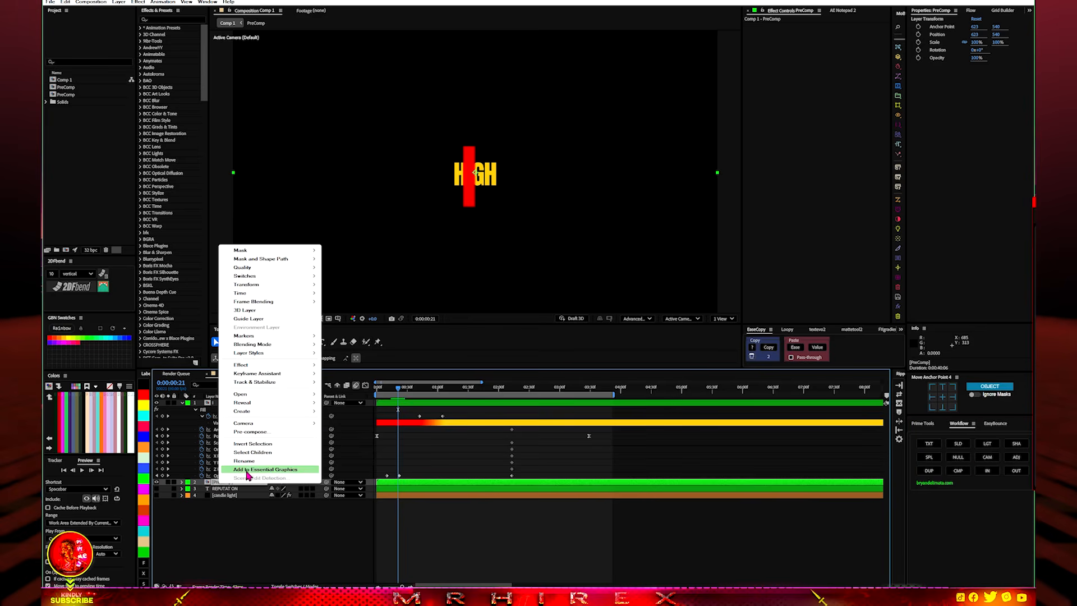
click(246, 461)
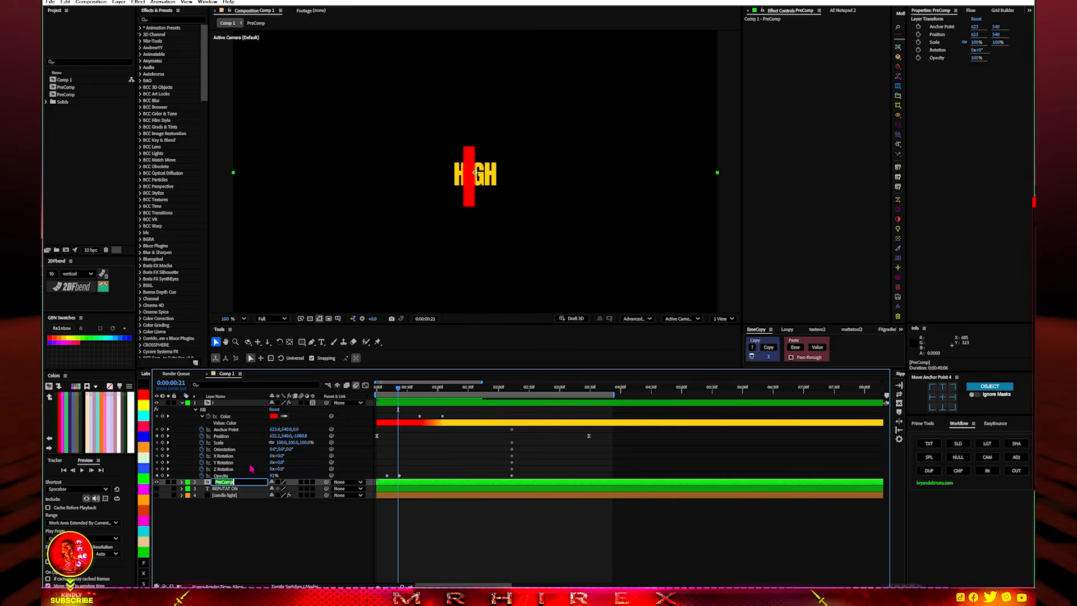
key(Caps_Lock)
text(HIGH)
key(Return)
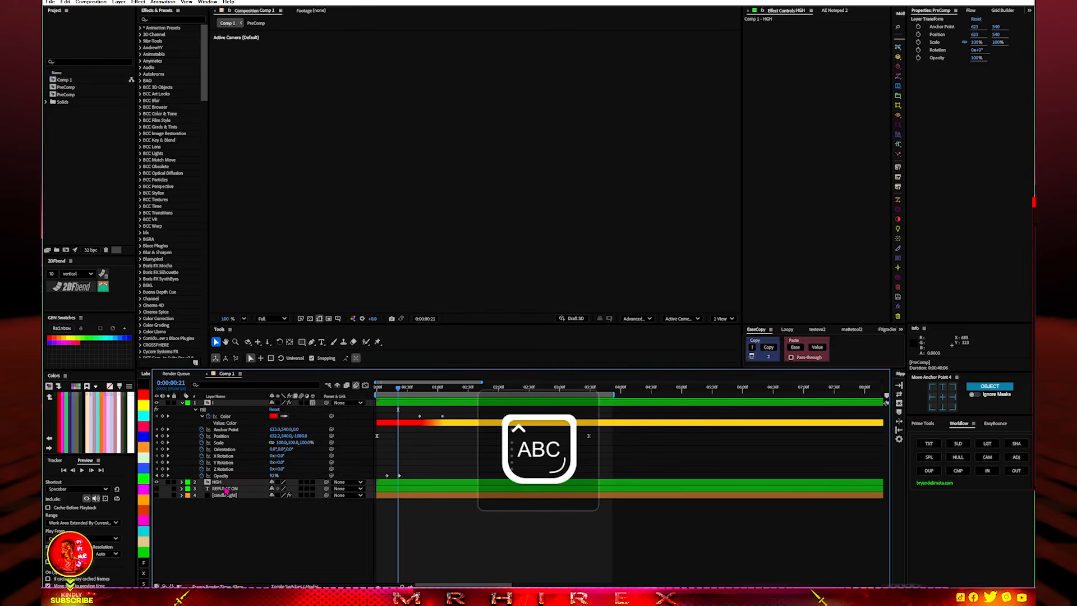
Inside the H GH precomp, apply the Textevo preset Hirex RDBR.json to the text layer at 0:00:00:00
double_click(224, 489)
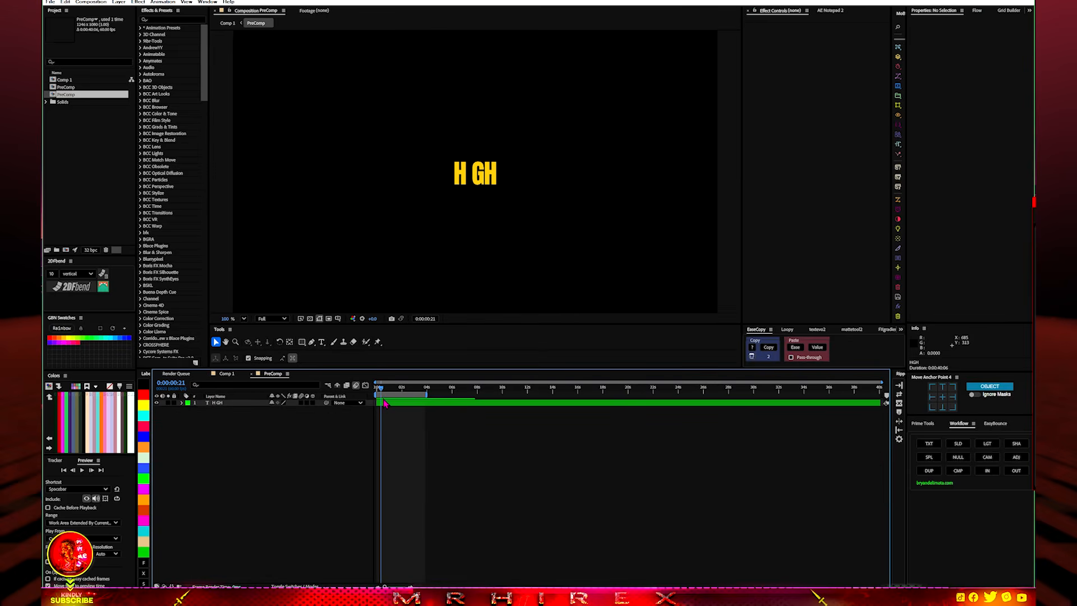
click(383, 404)
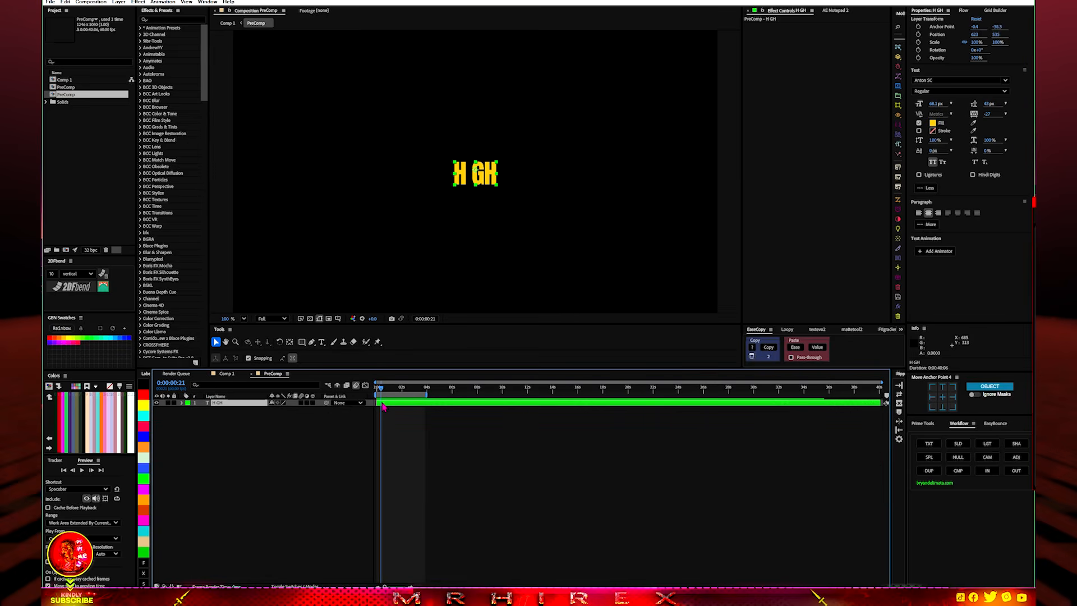
click(823, 330)
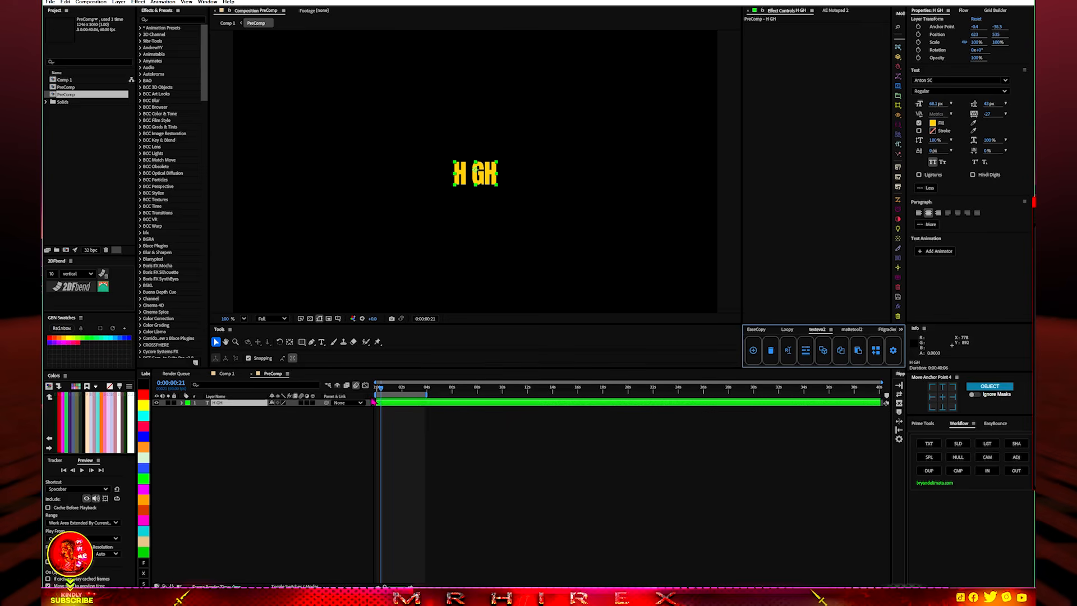
drag(379, 391, 372, 393)
key(Caps_Lock)
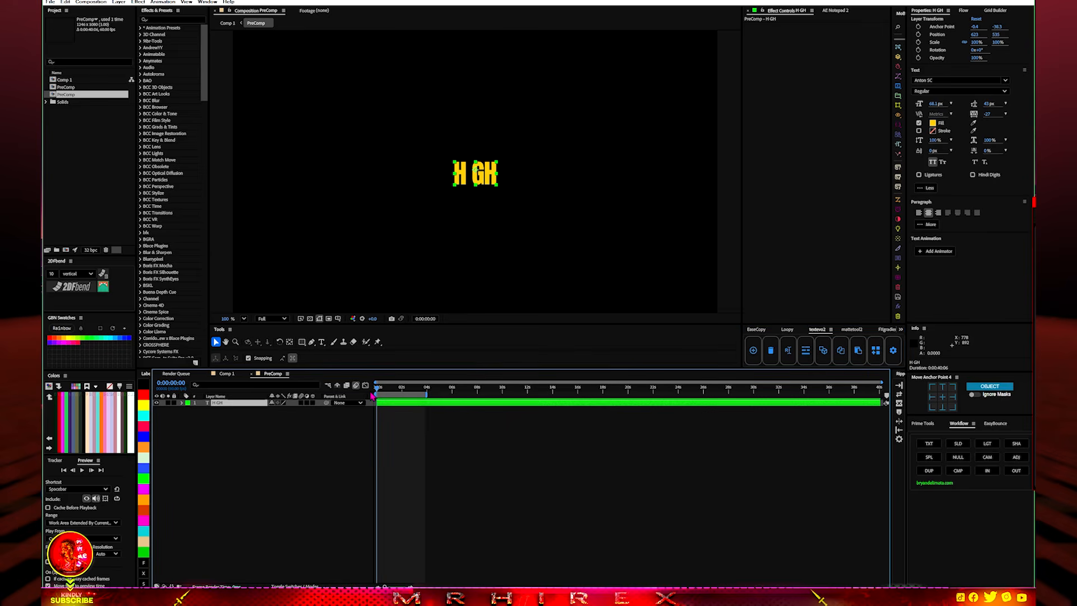
click(874, 349)
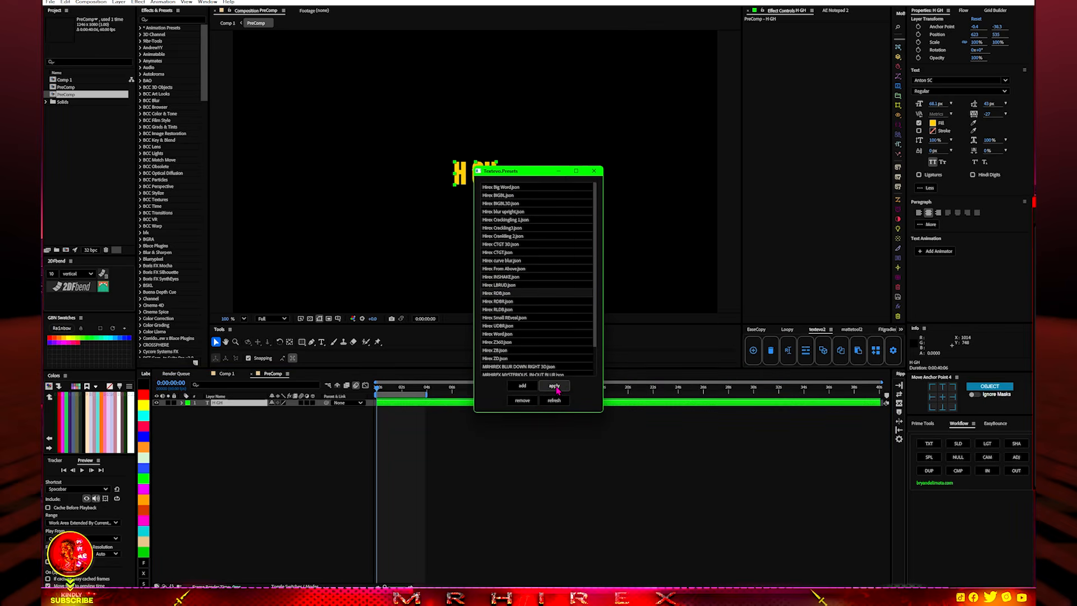
click(498, 302)
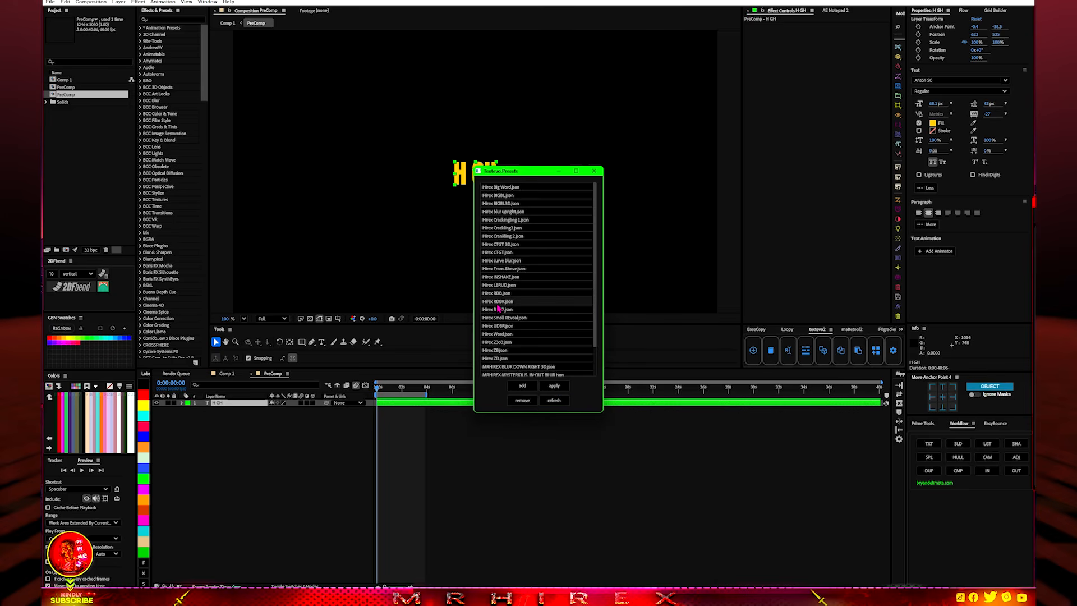
click(554, 386)
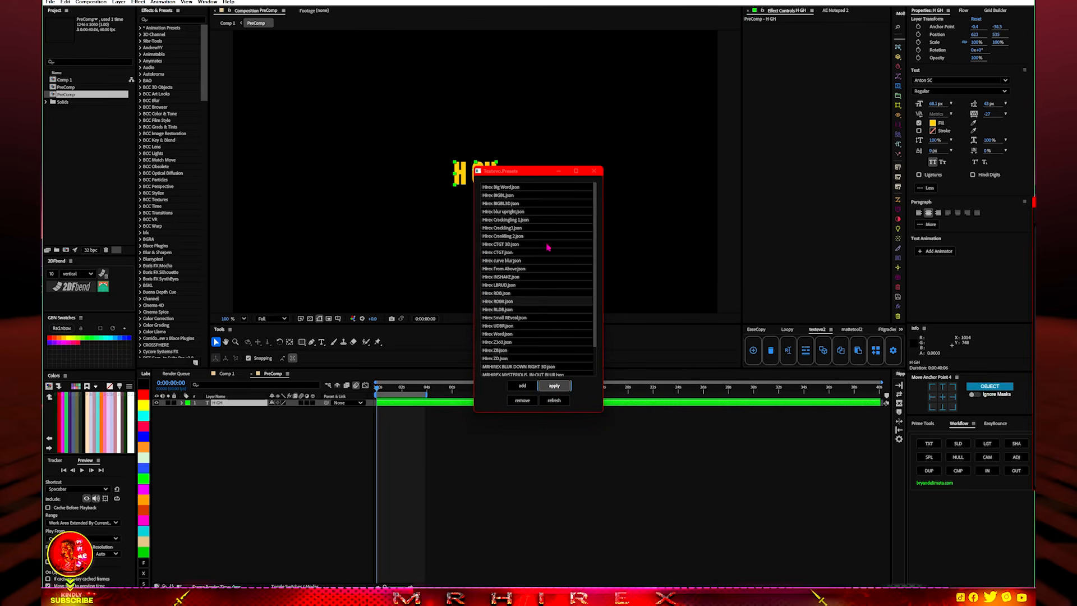
click(594, 170)
Reveal the H GH layer's TextEvo keyframes and preview the letter animation from the start
key(u)
click(413, 388)
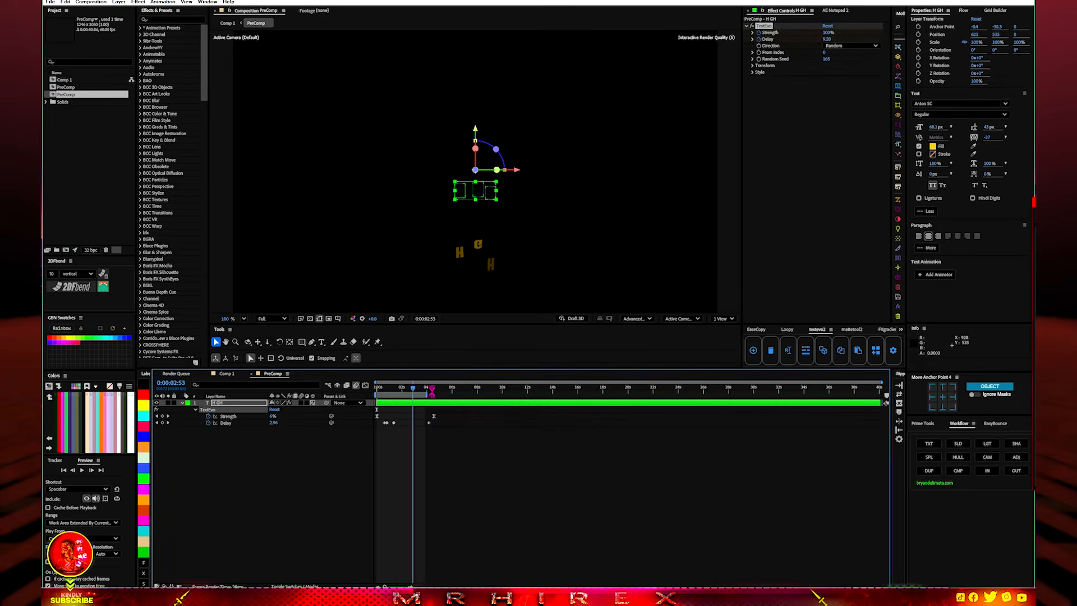
key(space)
click(405, 490)
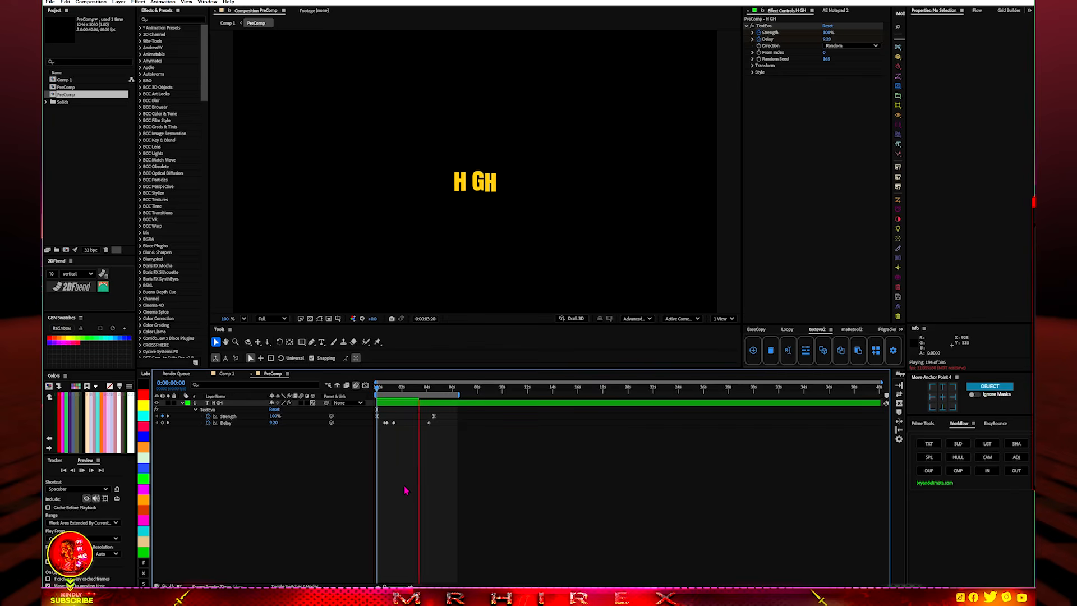
click(379, 388)
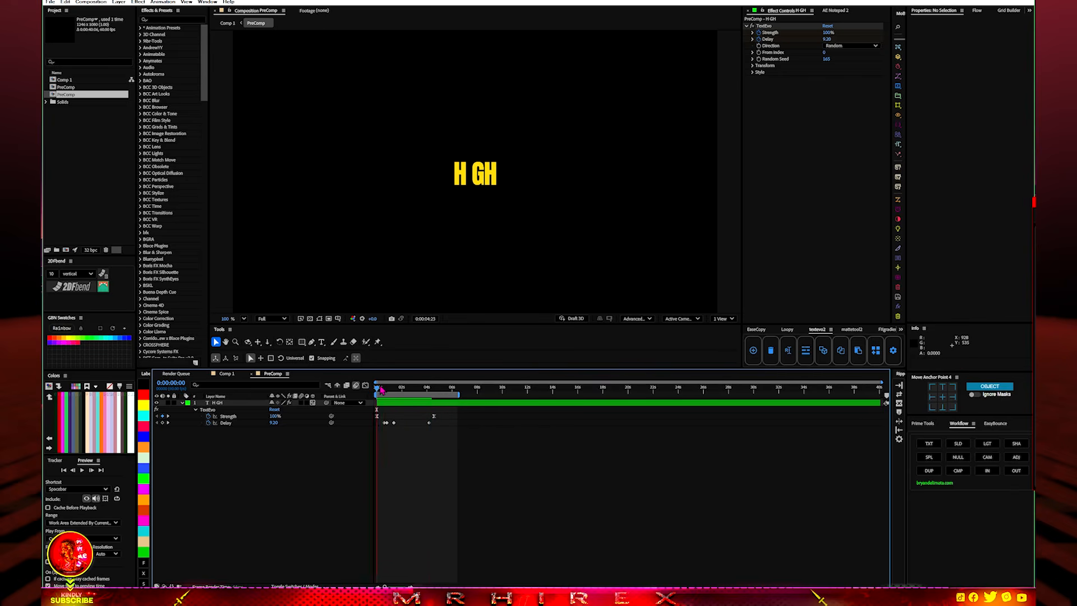
Check the letter timing against the I in Comp 1, then compress the H GH layer's TextEvo keyframes to about half their length
click(227, 374)
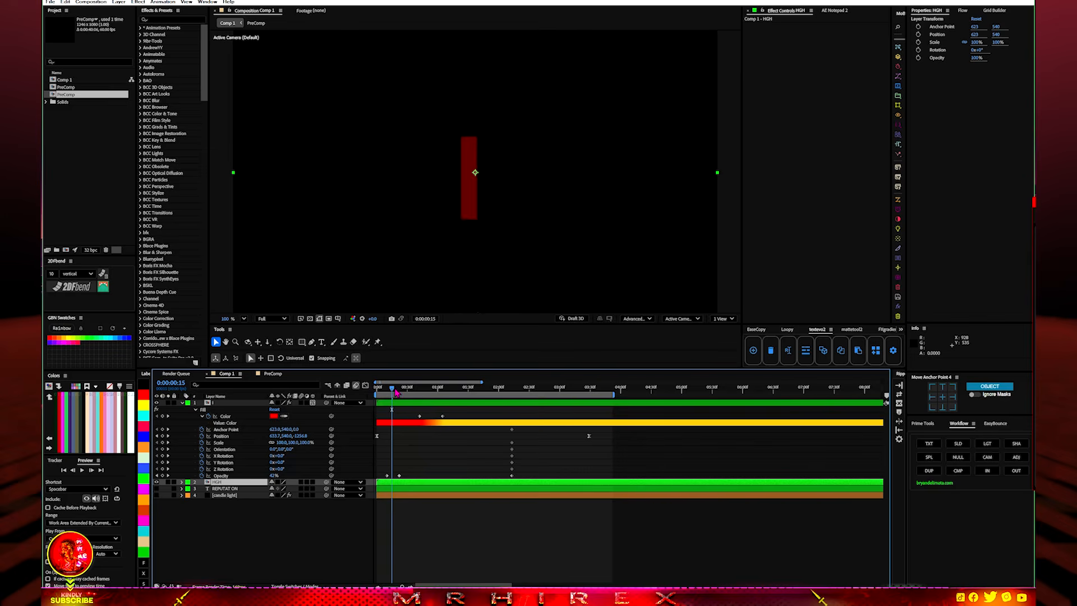
drag(400, 388, 452, 393)
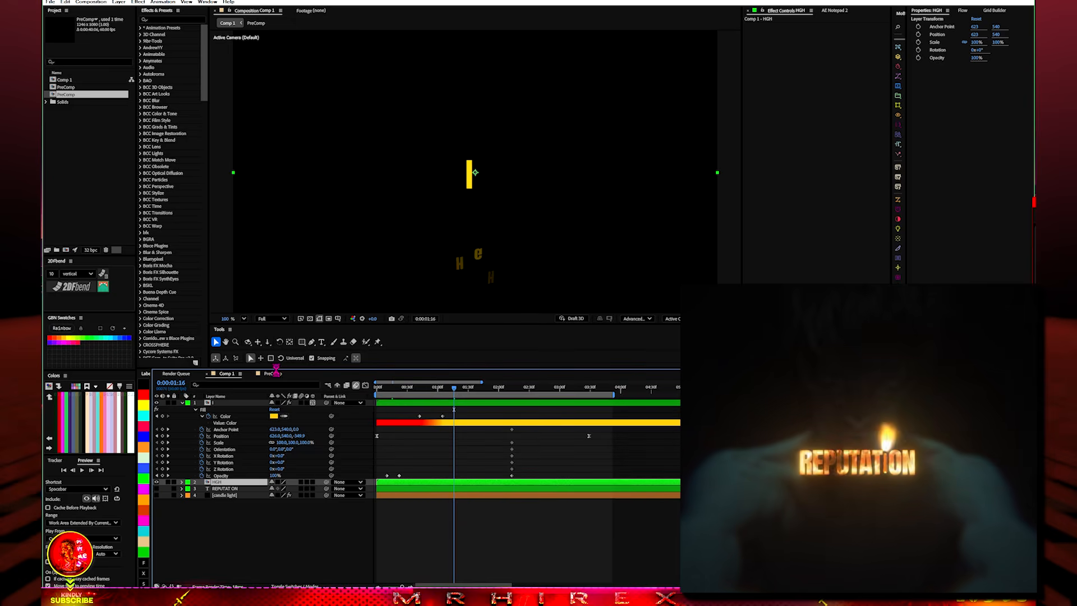
click(274, 374)
drag(449, 408, 356, 453)
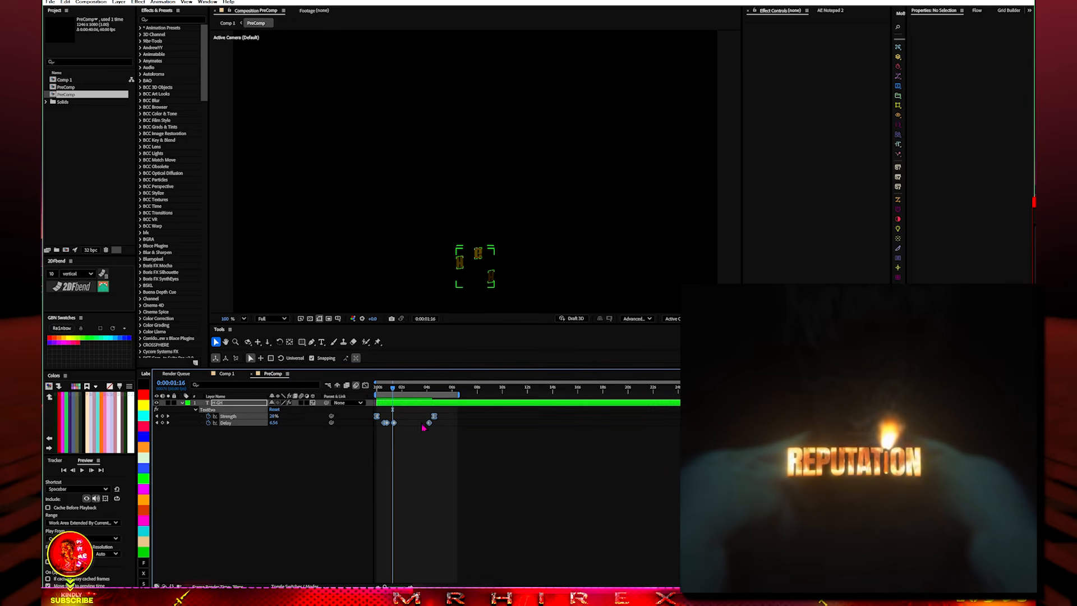
drag(435, 421, 411, 428)
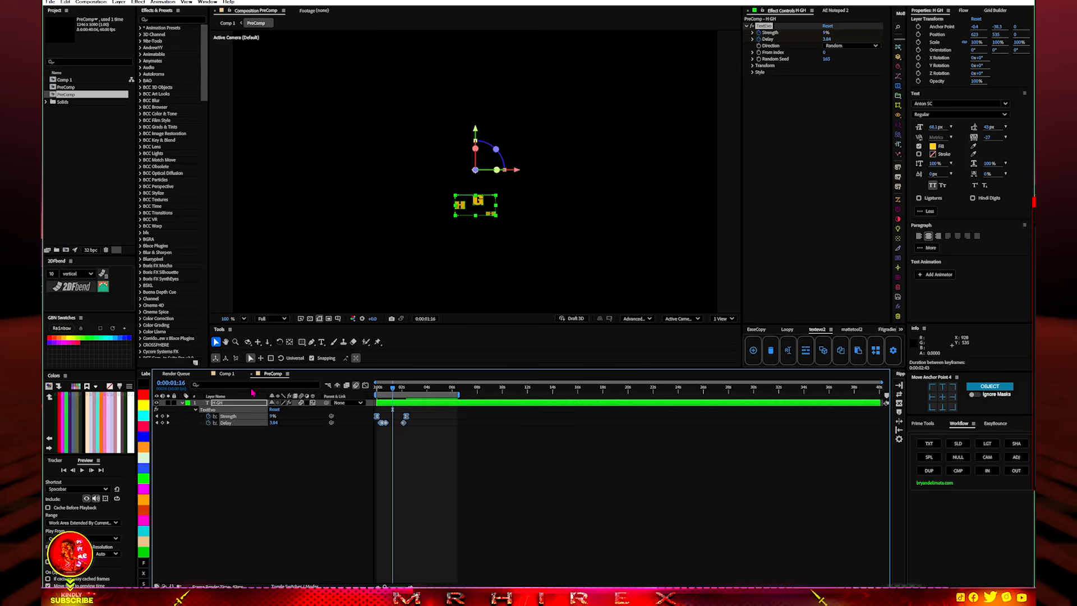
In Comp 1, keyframe the HIGH precomp layer's Opacity at 100% at 0:00:01:31 and 0% at 0:00:00:50
click(252, 375)
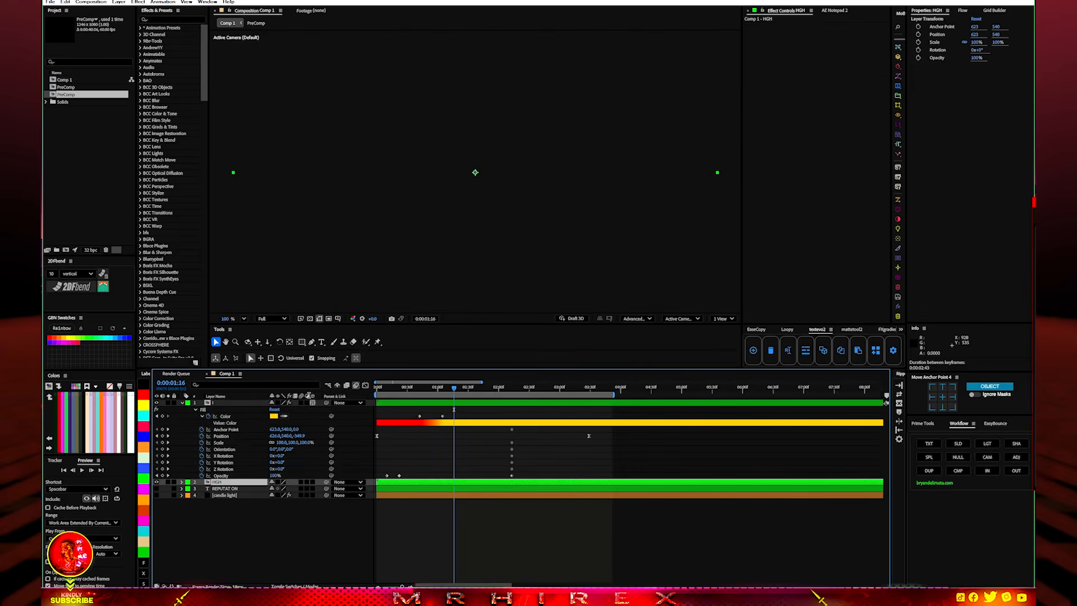
click(221, 483)
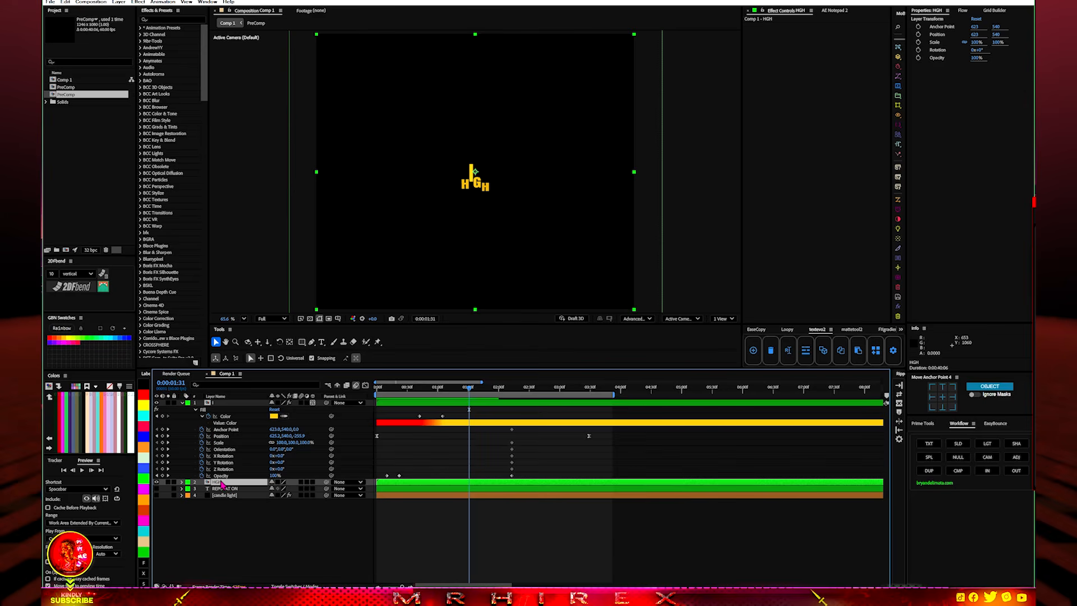
key(t)
click(202, 488)
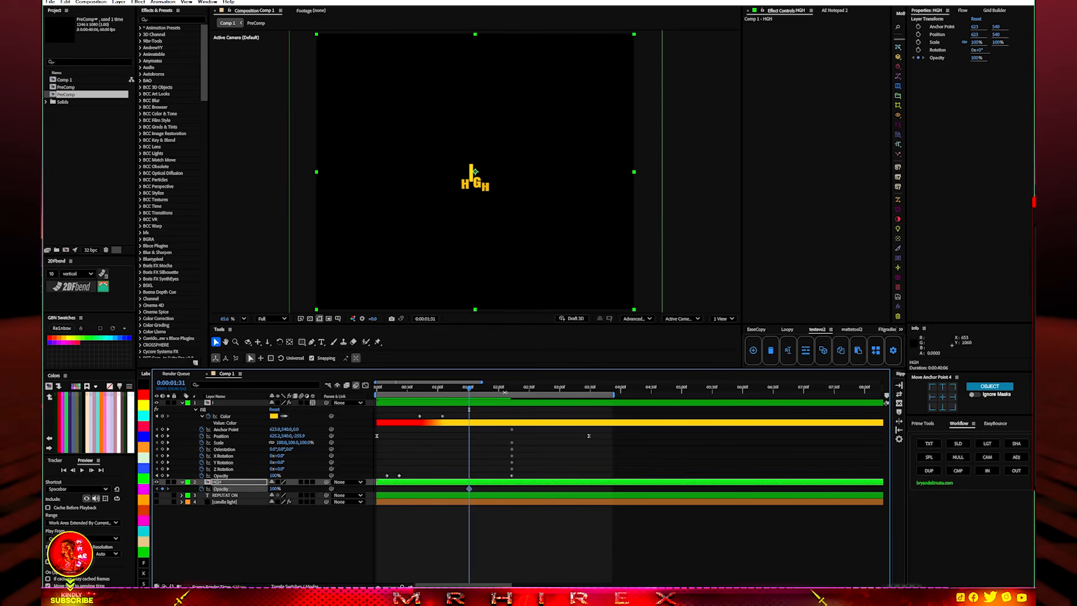
drag(469, 388, 430, 396)
click(275, 489)
text(0)
key(Return)
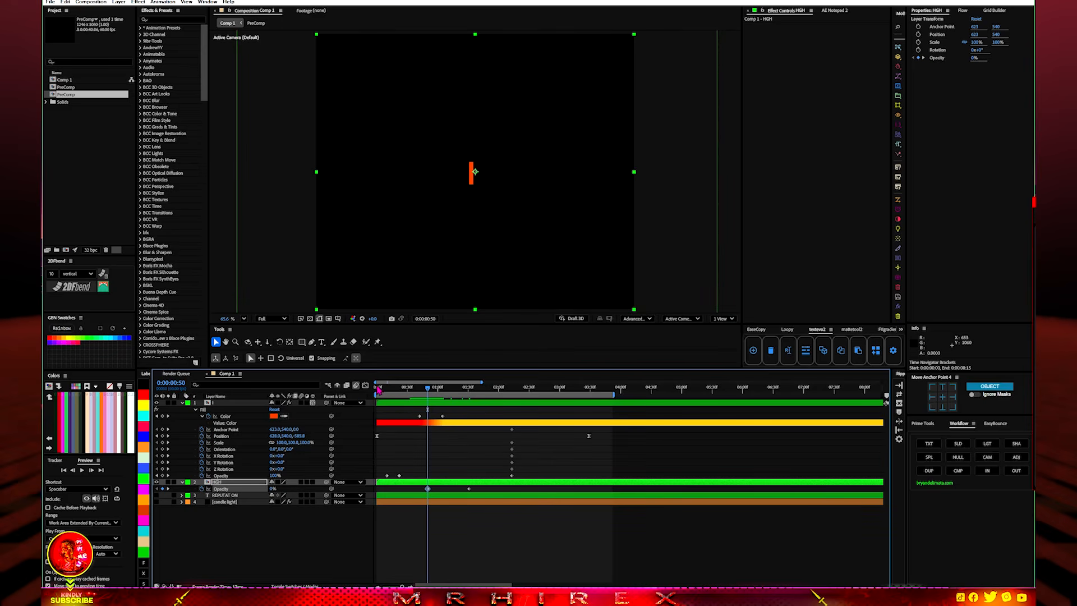
Preview Comp 1 from the start and scrub through the combined HIGH letter animation to 0:00:02:23
click(377, 387)
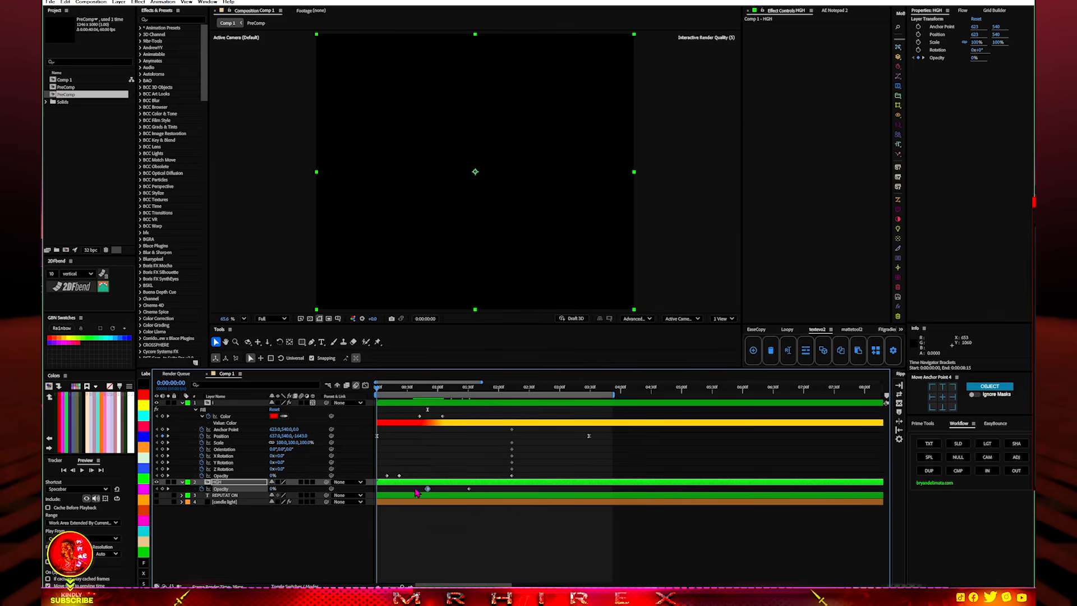
click(449, 547)
key(space)
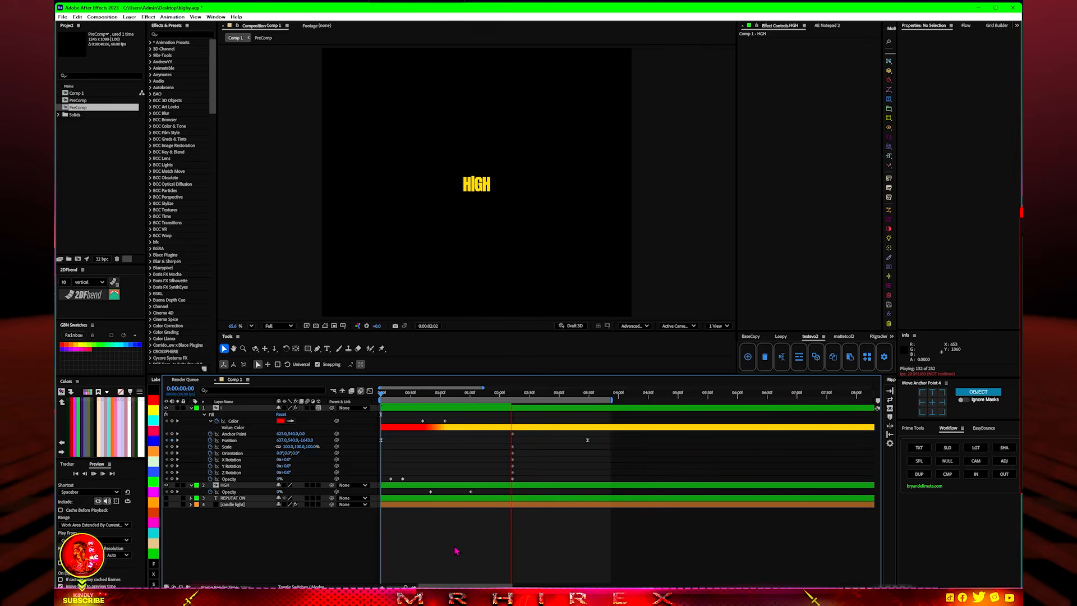
click(416, 396)
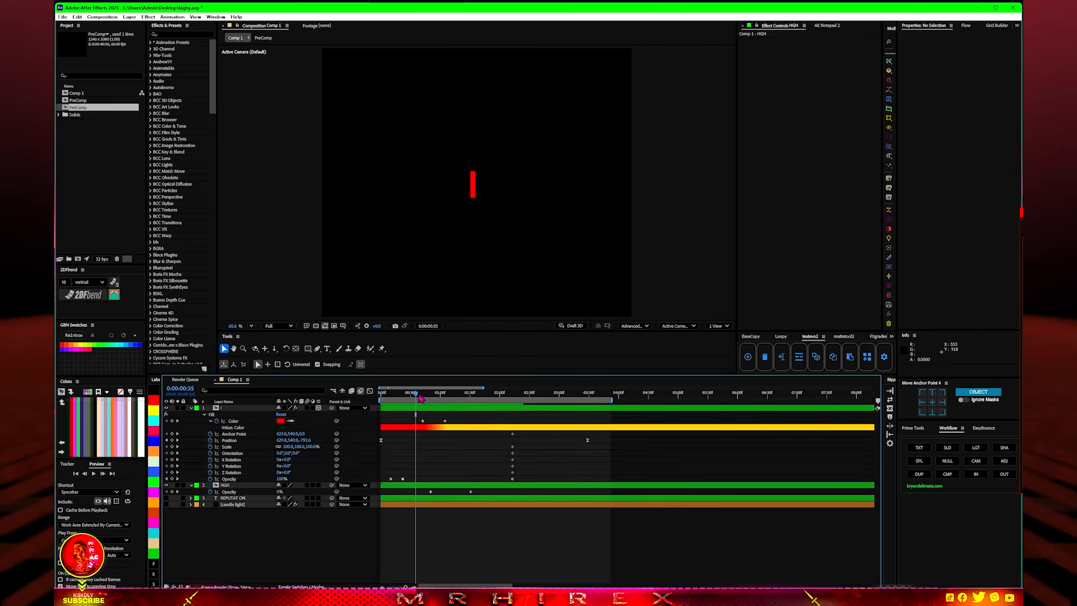
drag(405, 395, 522, 406)
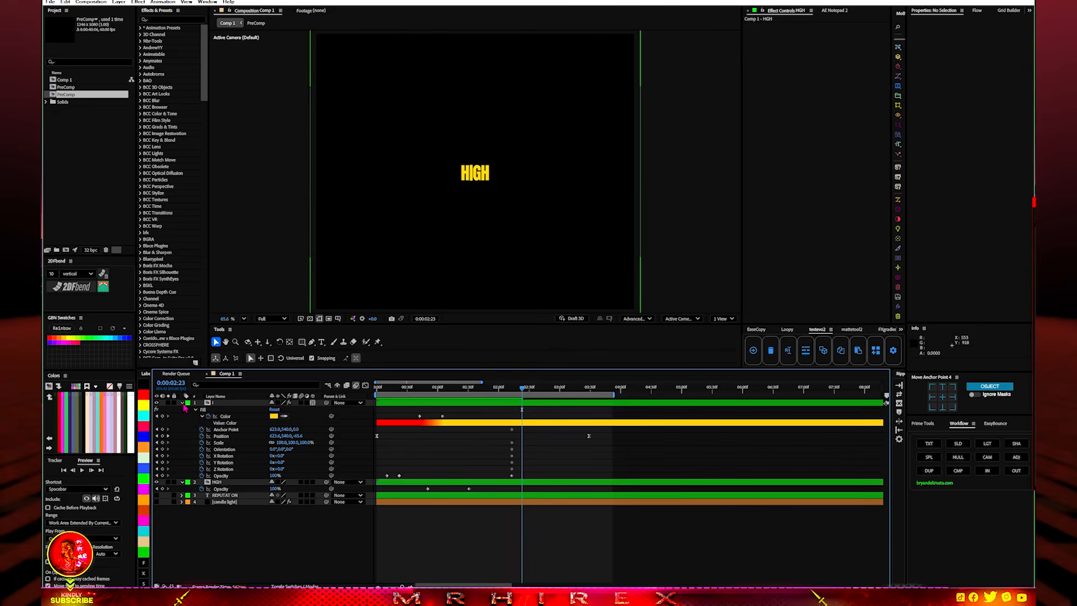
Collapse the I layer's properties and make the REPUTAT ON text layer visible beneath the HIGH text
click(182, 403)
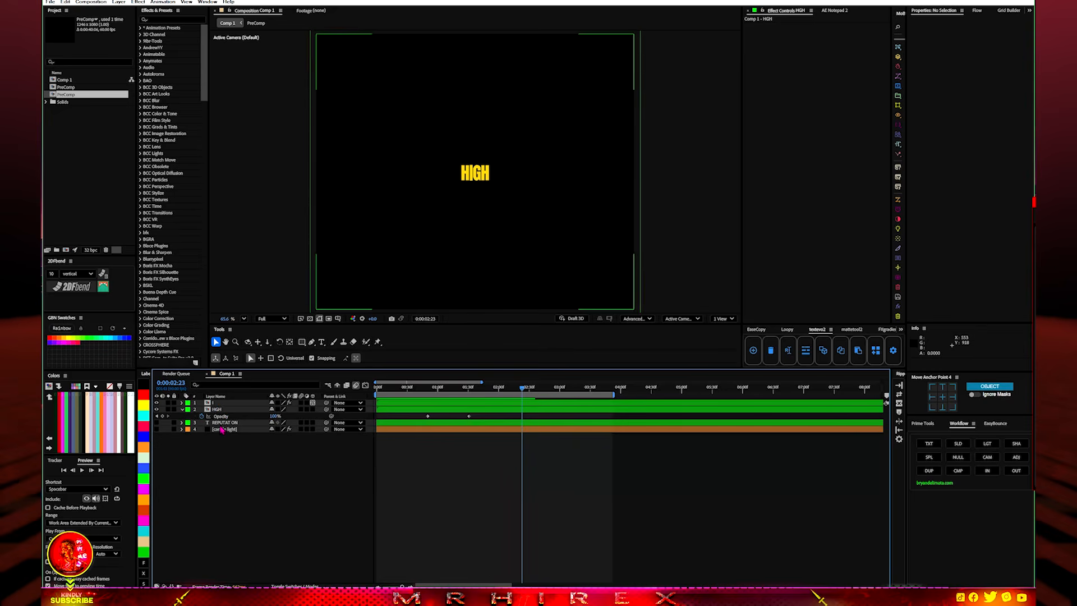
click(228, 423)
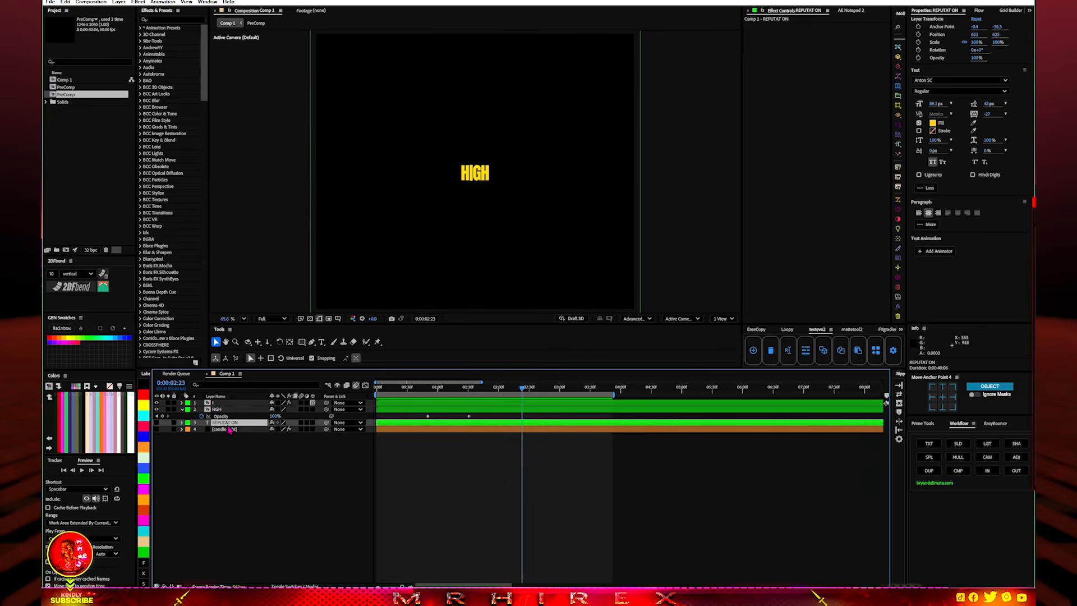
click(156, 422)
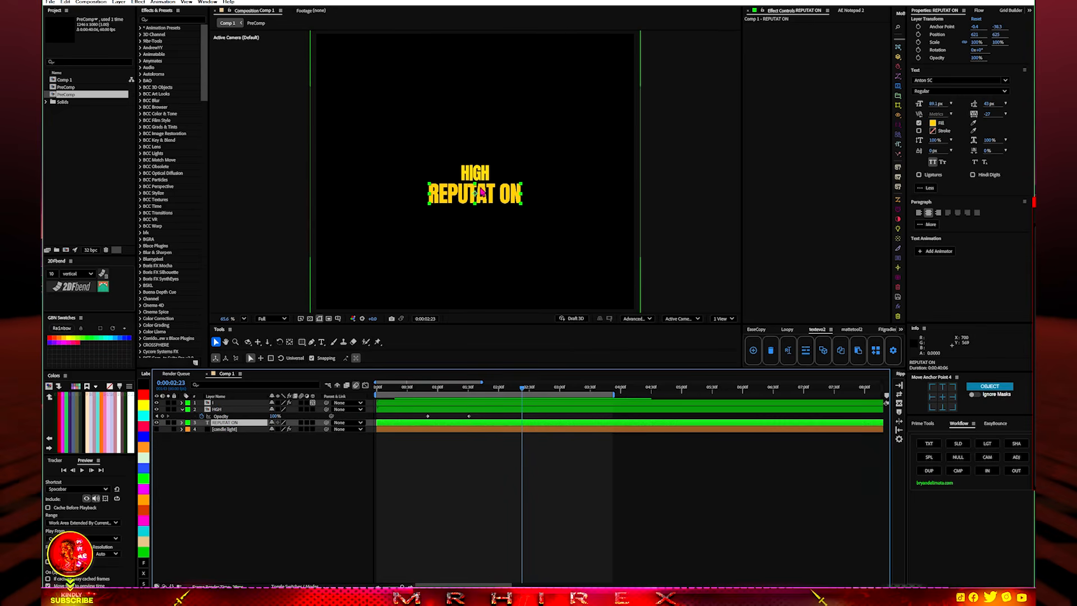
scroll(480, 193, up, 3)
scroll(478, 193, up, 2)
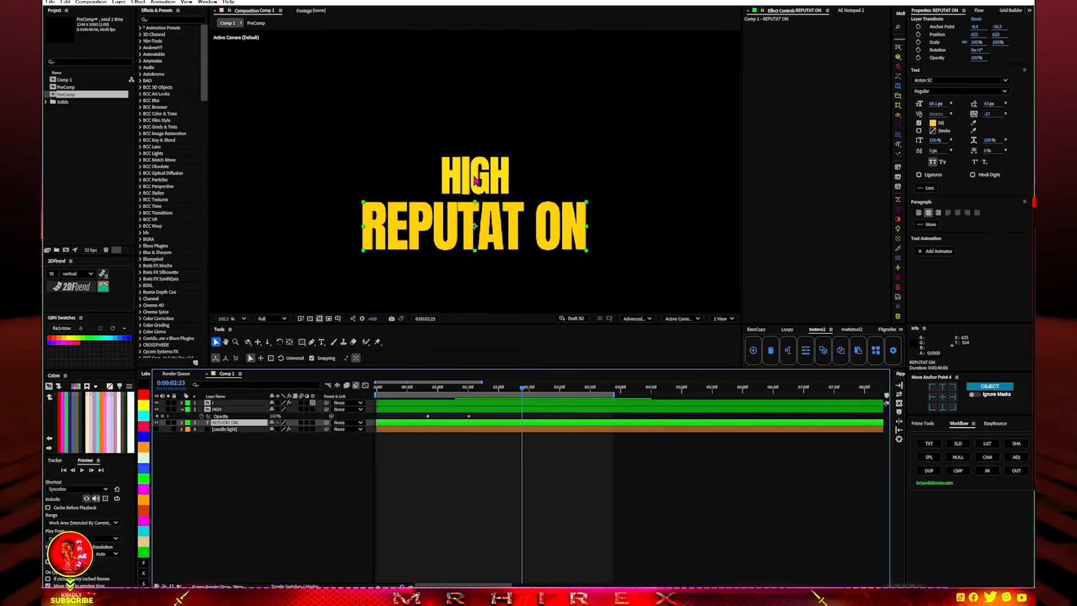
scroll(476, 178, up, 2)
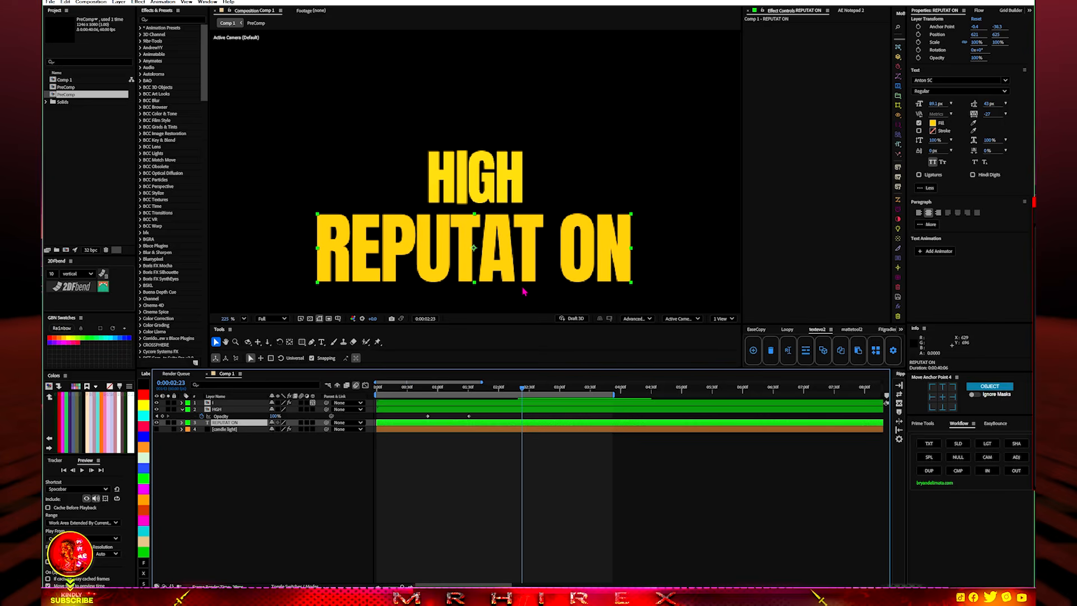
Pre-compose the REPUTAT ON text layer and rename the resulting layer rep
click(232, 429)
click(227, 424)
click(958, 471)
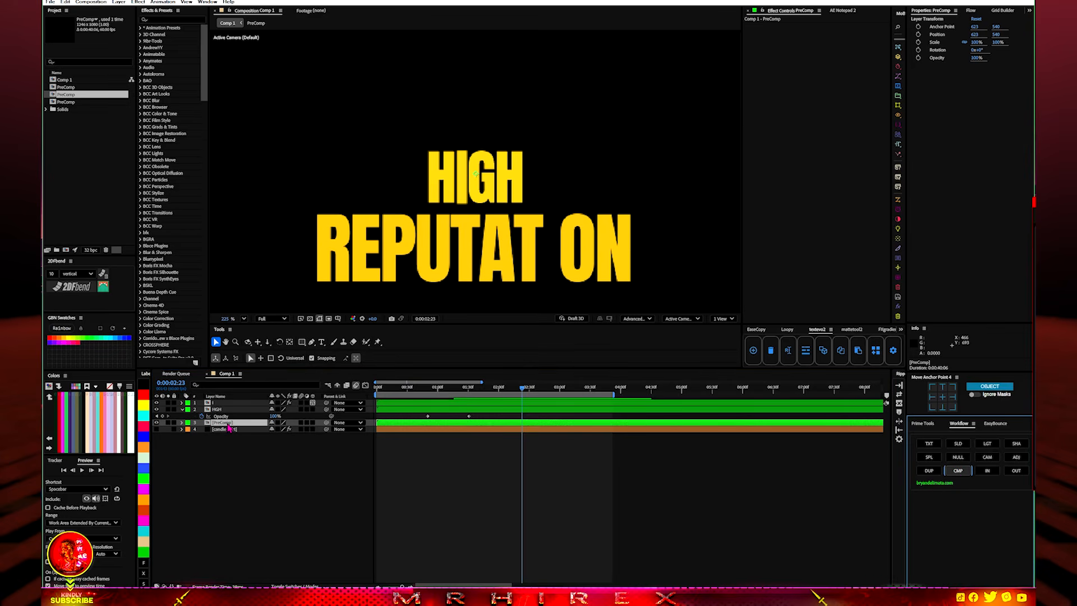
right_click(227, 424)
click(245, 402)
text(re)
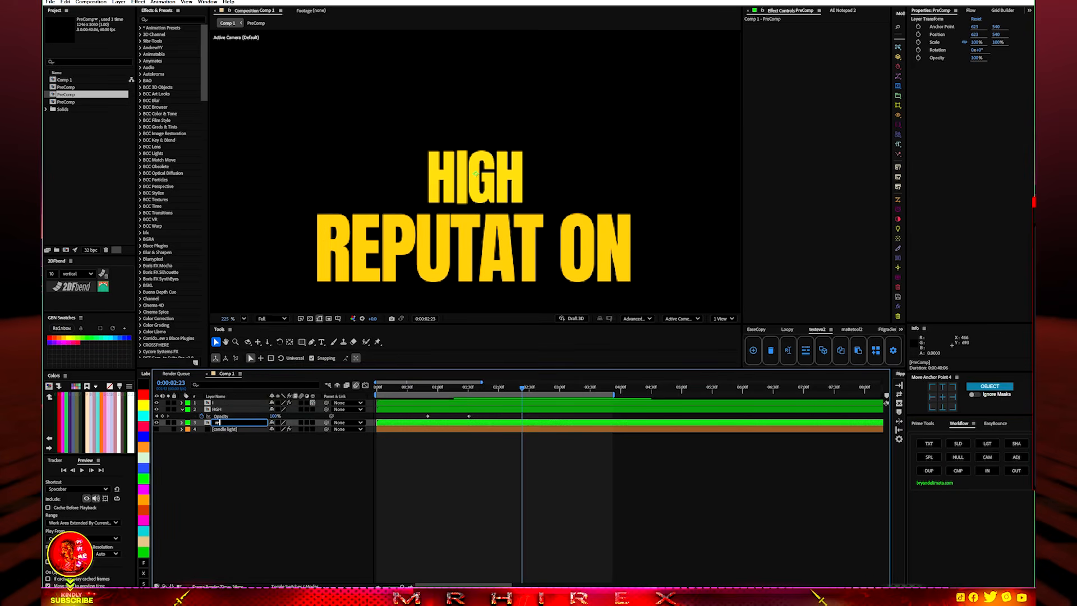
text(p)
key(Return)
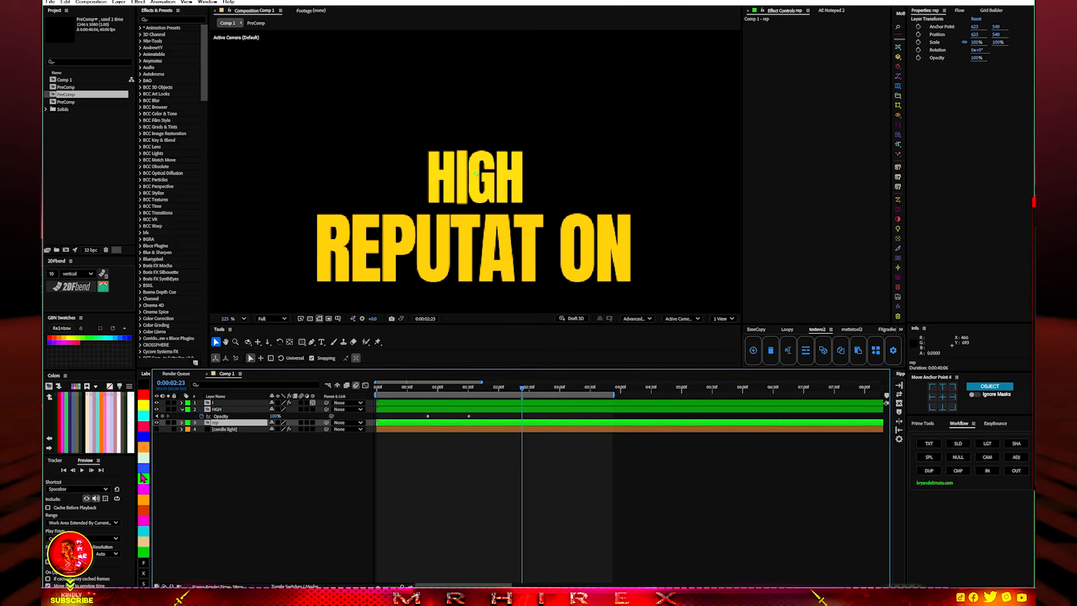
Shift the rep layer to start at about 0:00:02:08 and draw a thin, full-height rectangular mask along the left edge of its R
drag(402, 425, 520, 431)
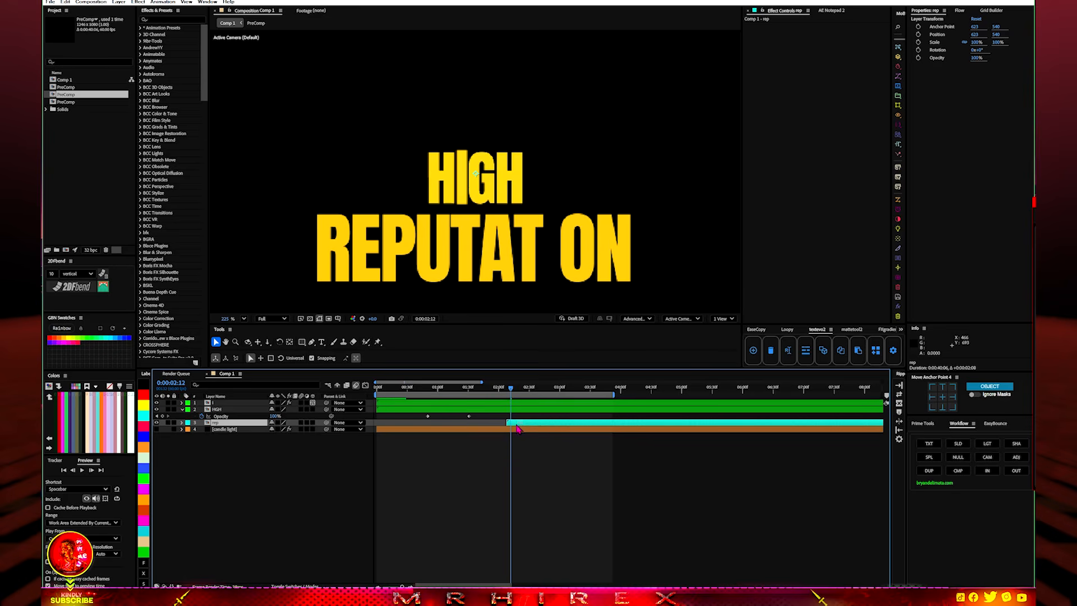
click(302, 341)
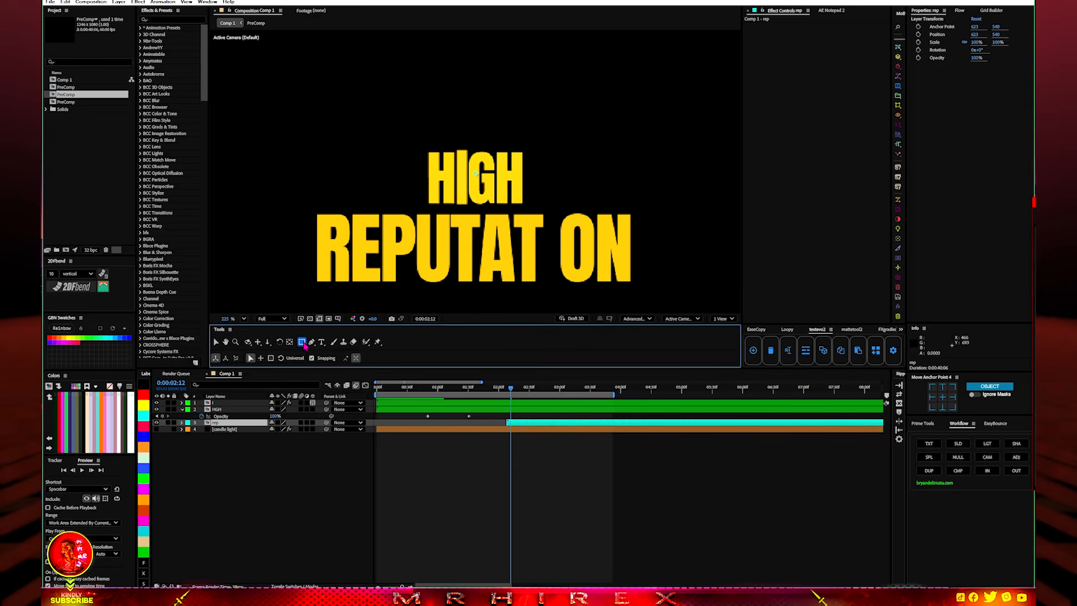
key(space)
scroll(302, 238, up, 4)
drag(374, 222, 625, 155)
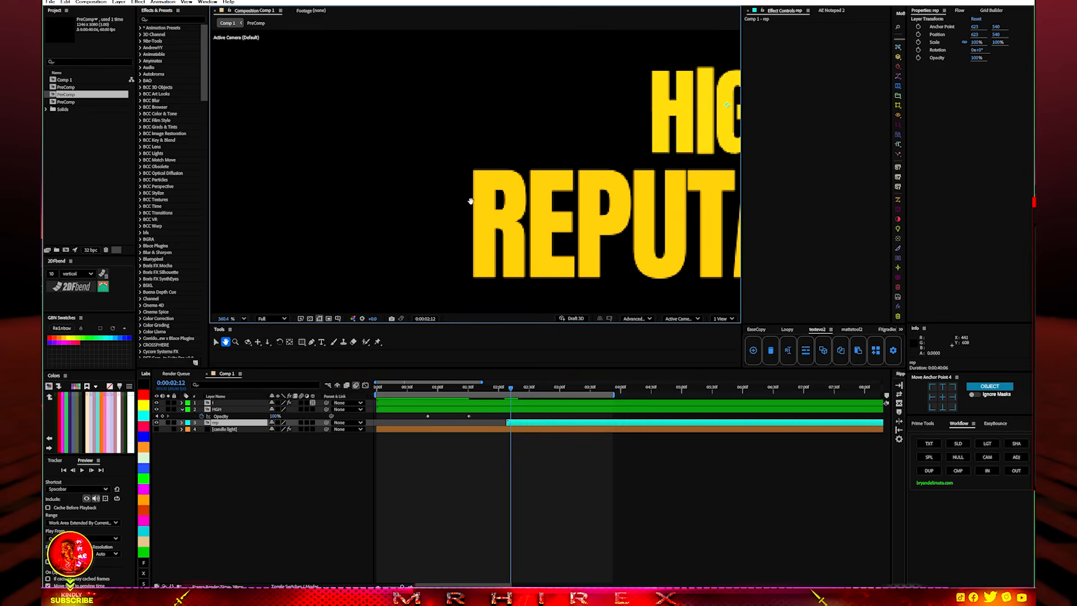
scroll(461, 187, up, 5)
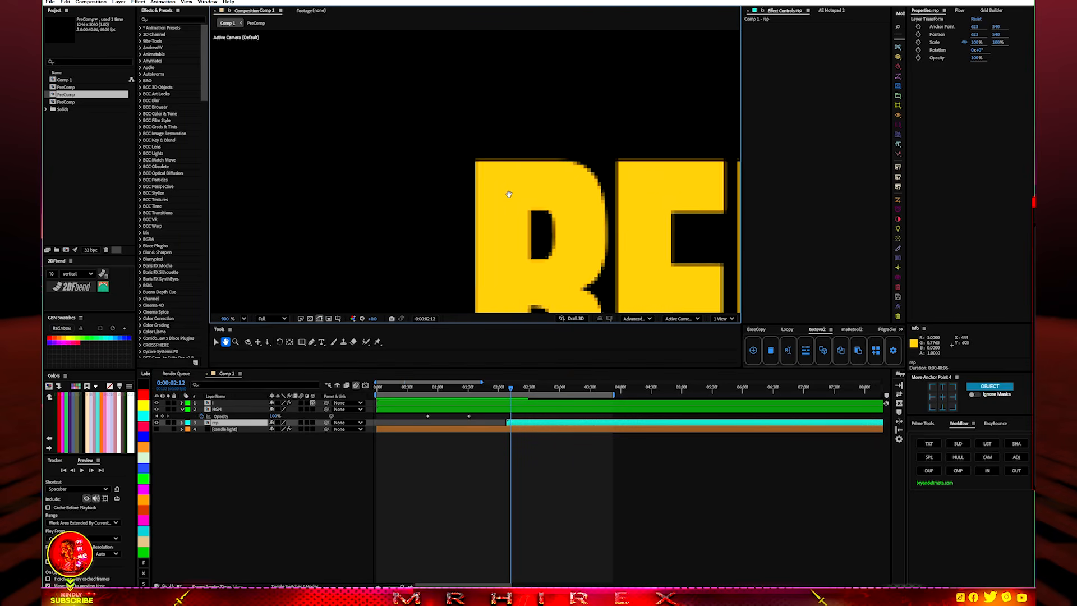
drag(549, 207, 537, 200)
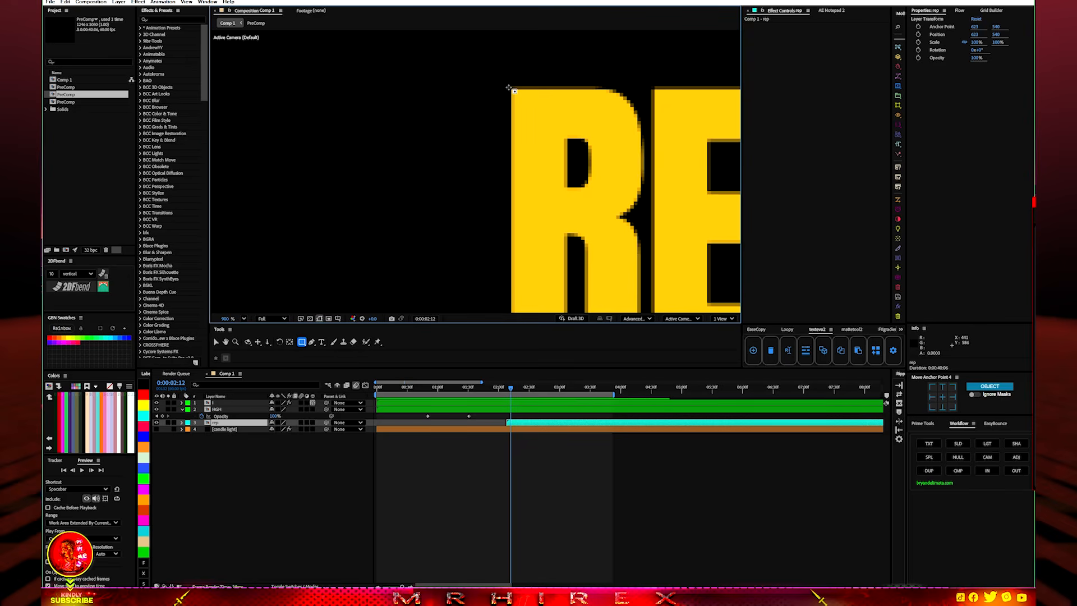
drag(508, 88, 513, 338)
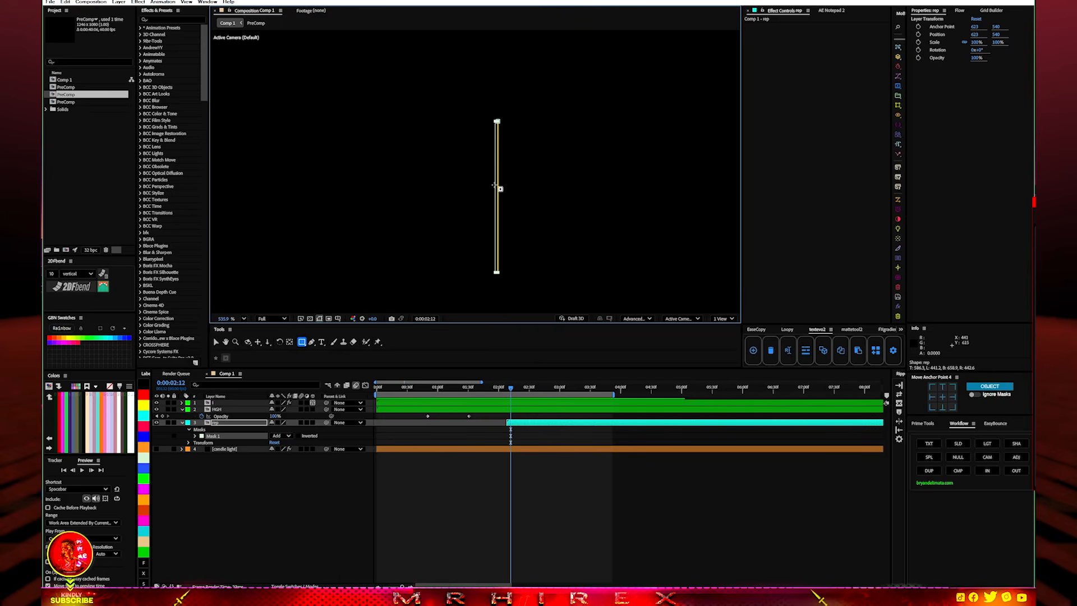
Narrow the rep layer's mask by moving its right edge leftward until it clears the R, hiding the whole word
scroll(505, 193, up, 4)
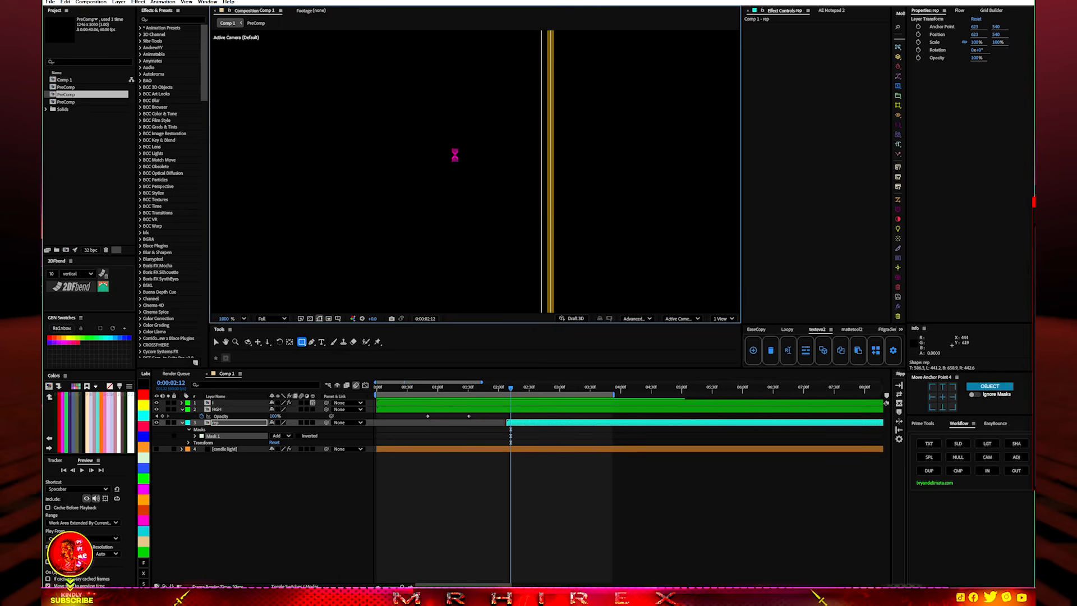
drag(456, 156, 426, 140)
mouse_move(409, 228)
mouse_down()
mouse_move(476, 163)
mouse_move(406, 225)
mouse_up()
click(217, 342)
click(411, 210)
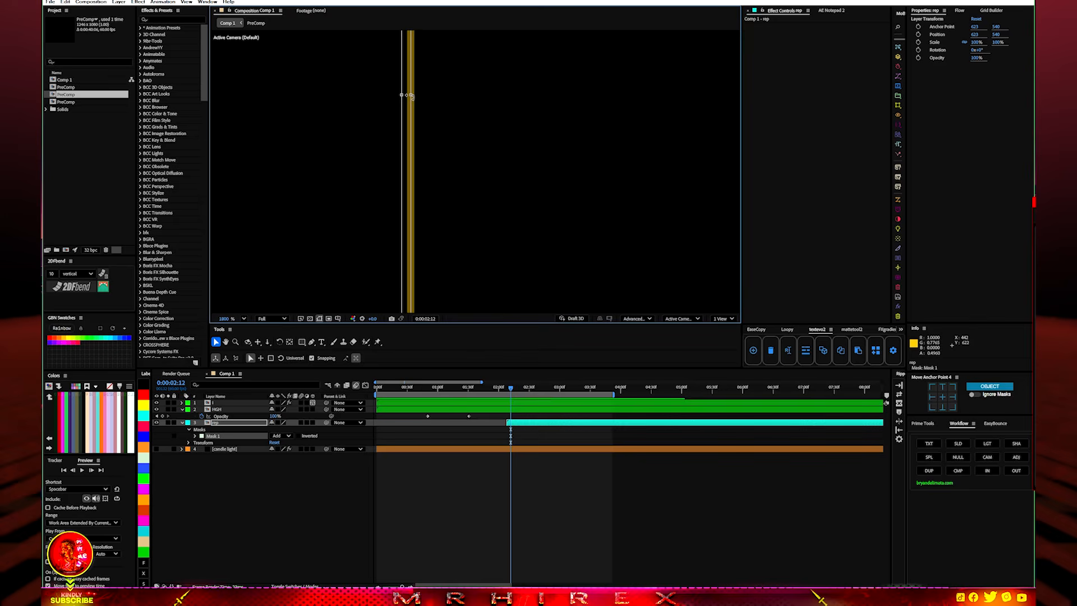
drag(410, 96, 404, 98)
drag(467, 234, 476, 244)
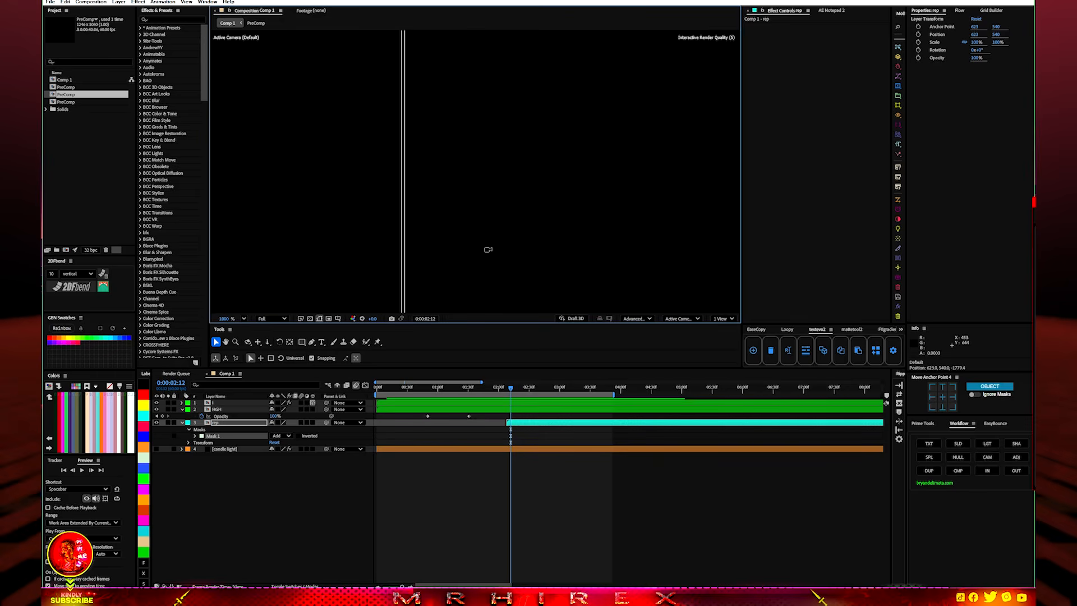
Keyframe the rep layer's Mask Path at 0:00:02:12 and widen the mask at 0:00:03:45 to reveal all of REPUTAT ON
click(195, 436)
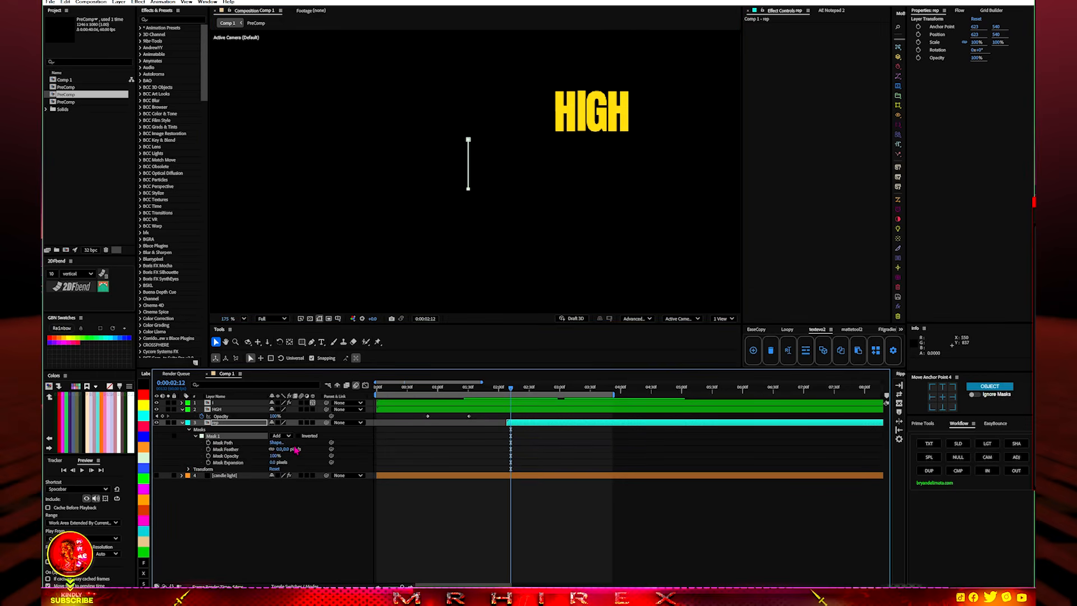
click(209, 442)
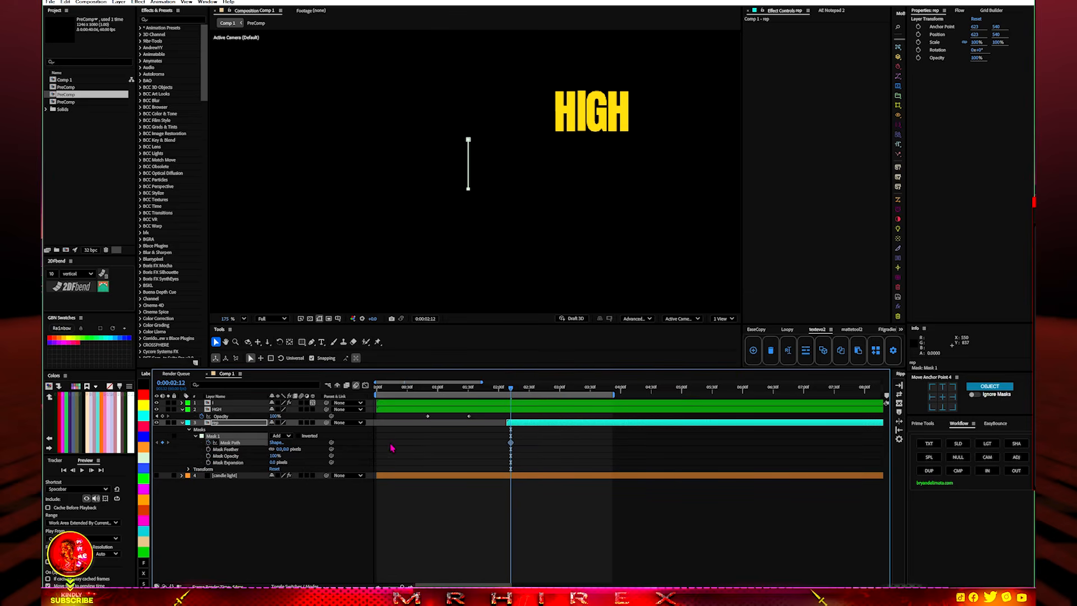
drag(513, 392, 603, 401)
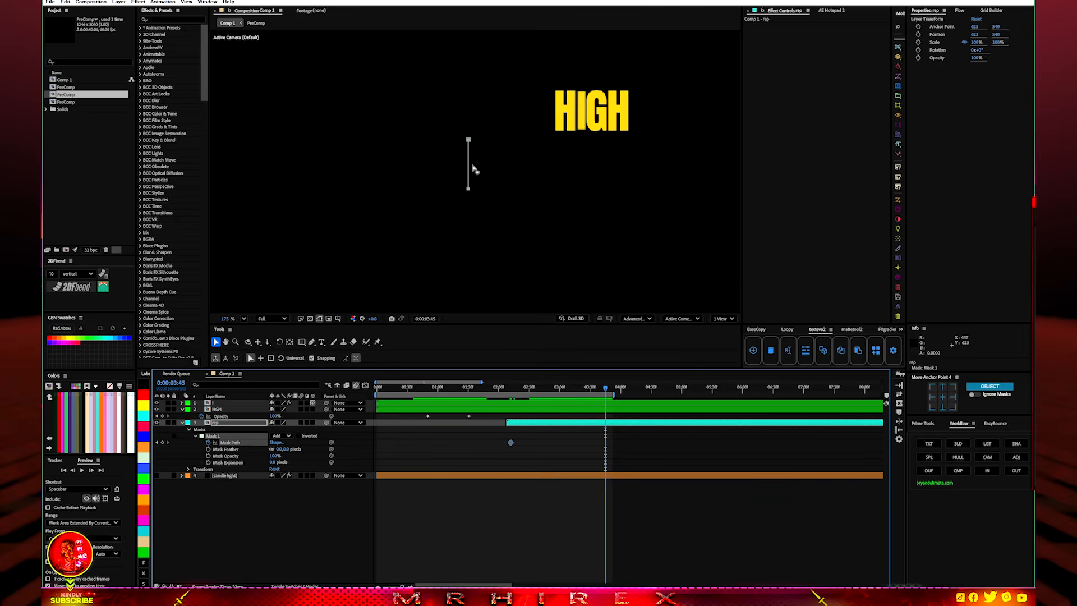
scroll(471, 167, up, 10)
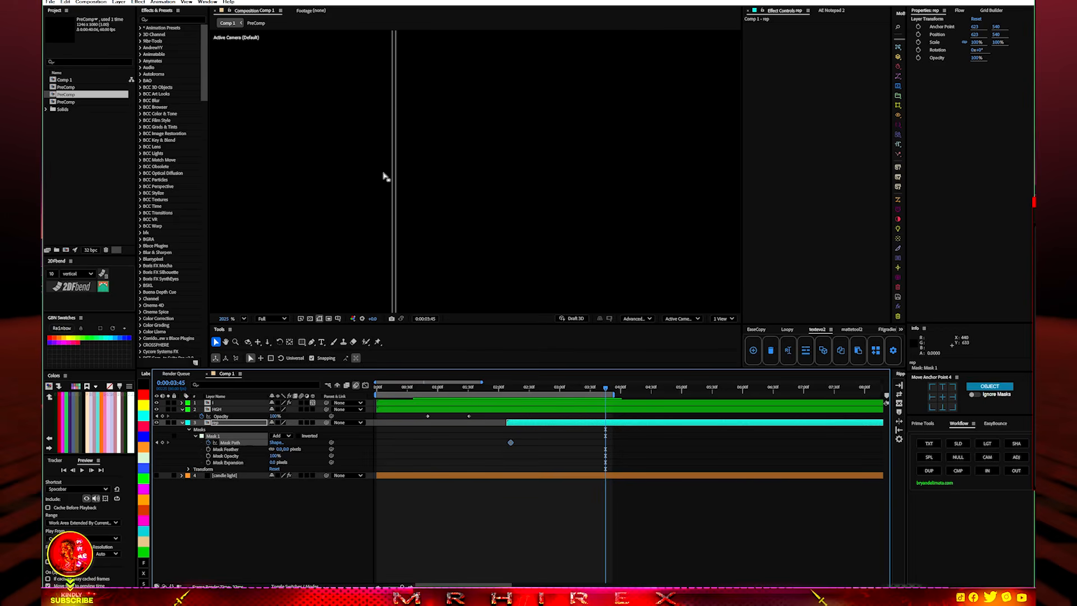
double_click(396, 173)
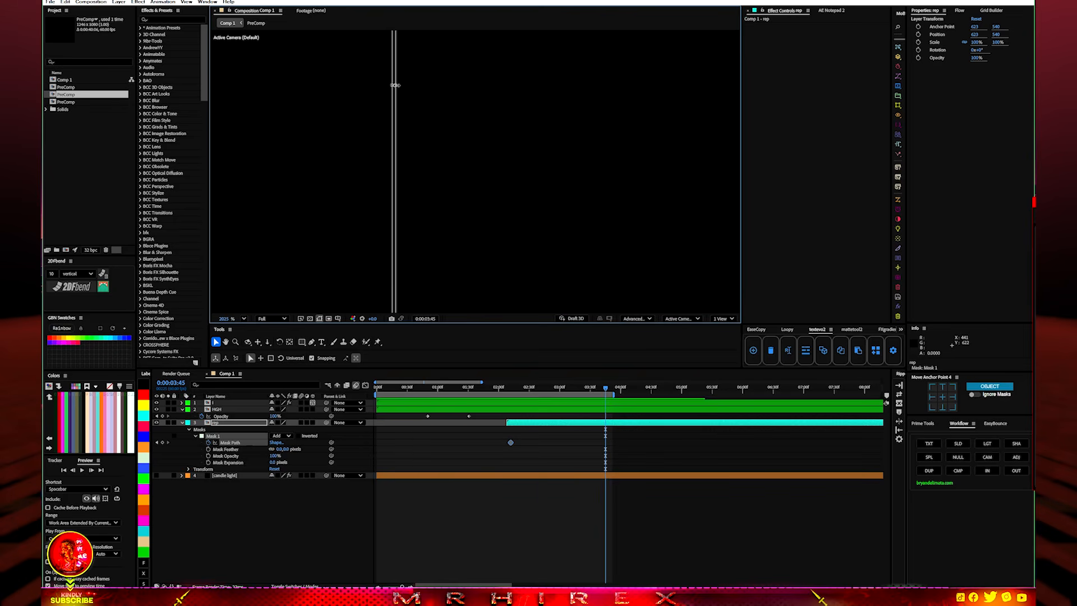
scroll(397, 87, up, 2)
drag(420, 213, 956, 222)
drag(373, 232, 473, 249)
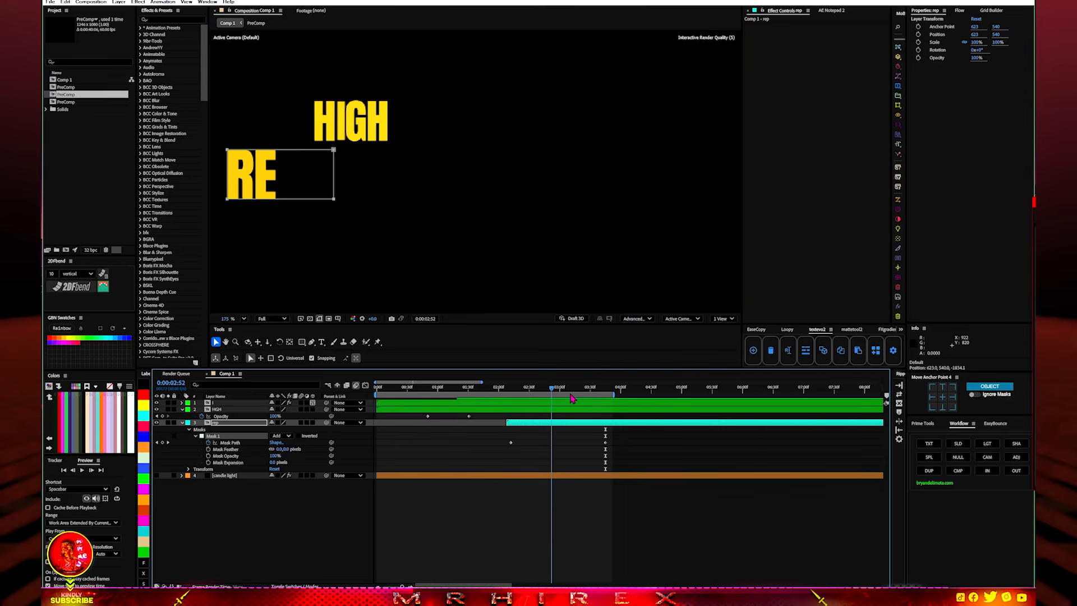
Ease the rep layer's Mask Path keyframes, move the second one past 0:00:04:00 and extend the work area beyond it
drag(563, 395, 519, 404)
drag(494, 465, 628, 440)
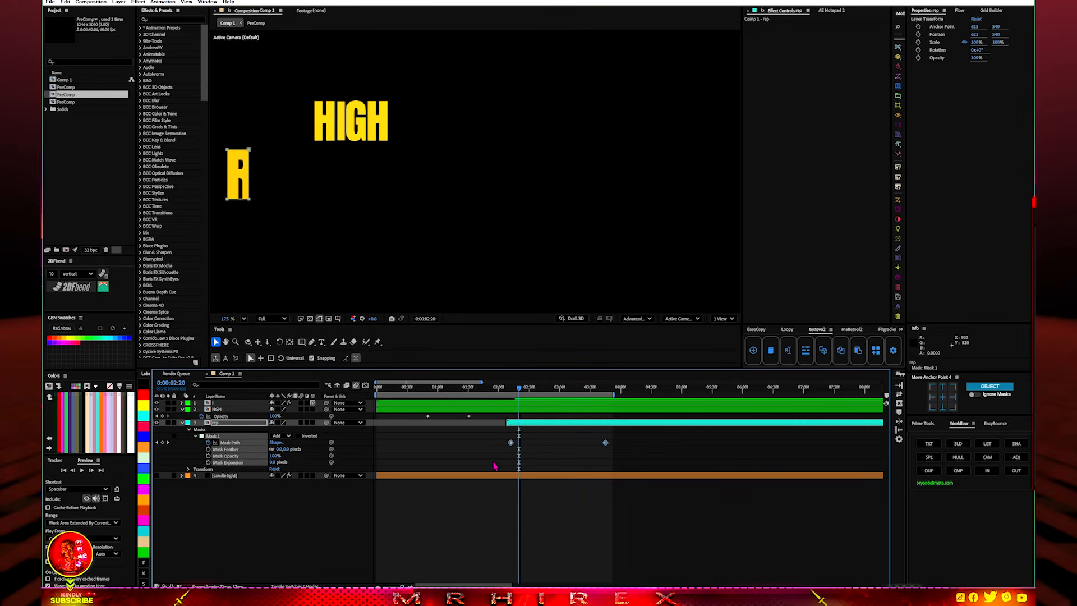
click(606, 448)
drag(605, 444, 645, 446)
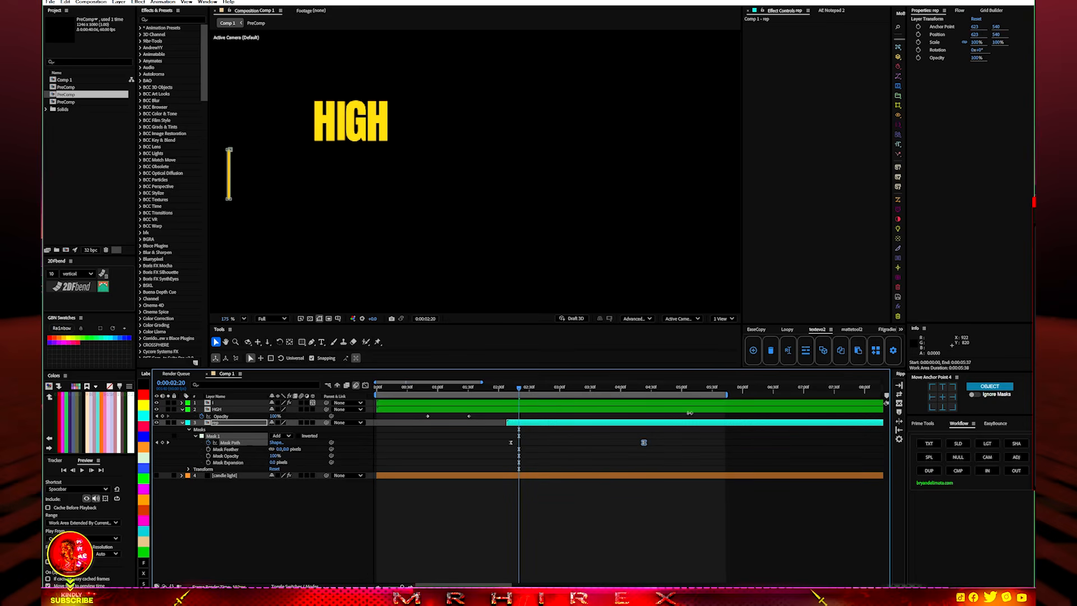
click(563, 464)
drag(667, 486, 443, 439)
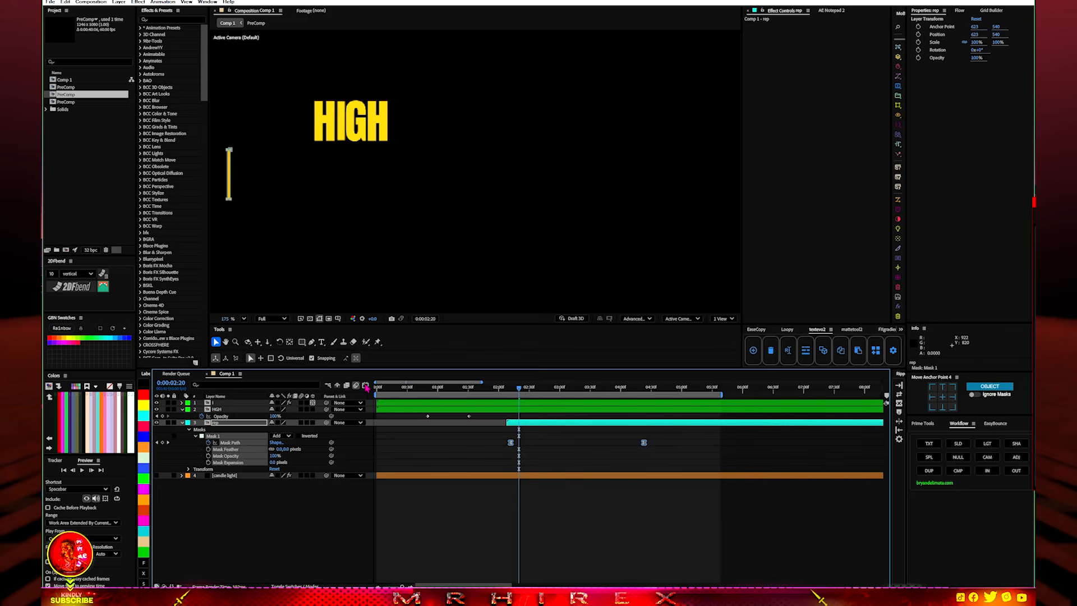
Reshape the Mask Path speed graph into a steep central peak with slow starts and ends
click(365, 385)
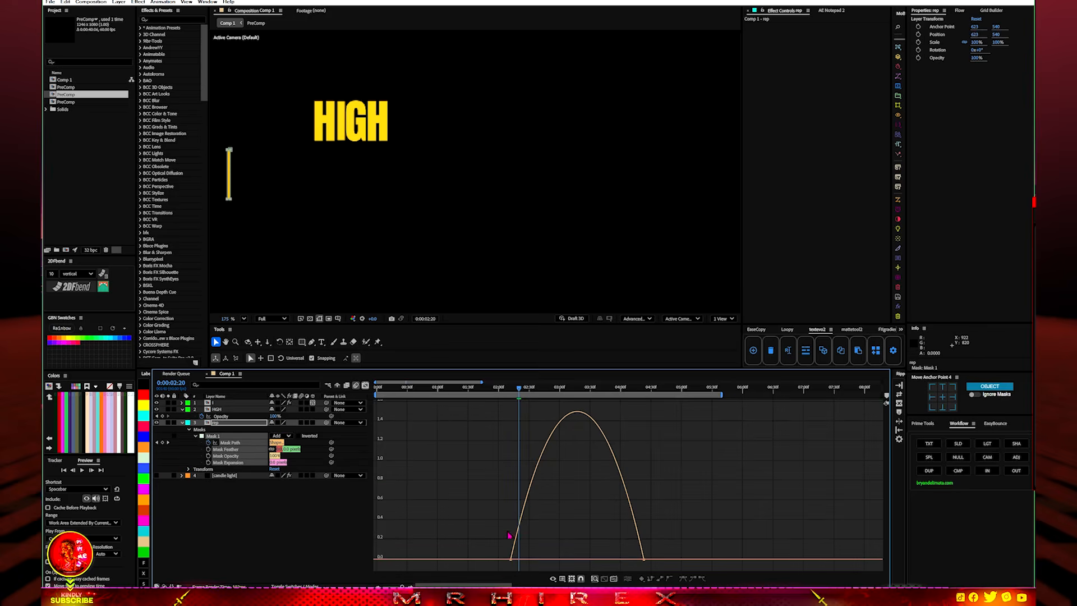
right_click(539, 493)
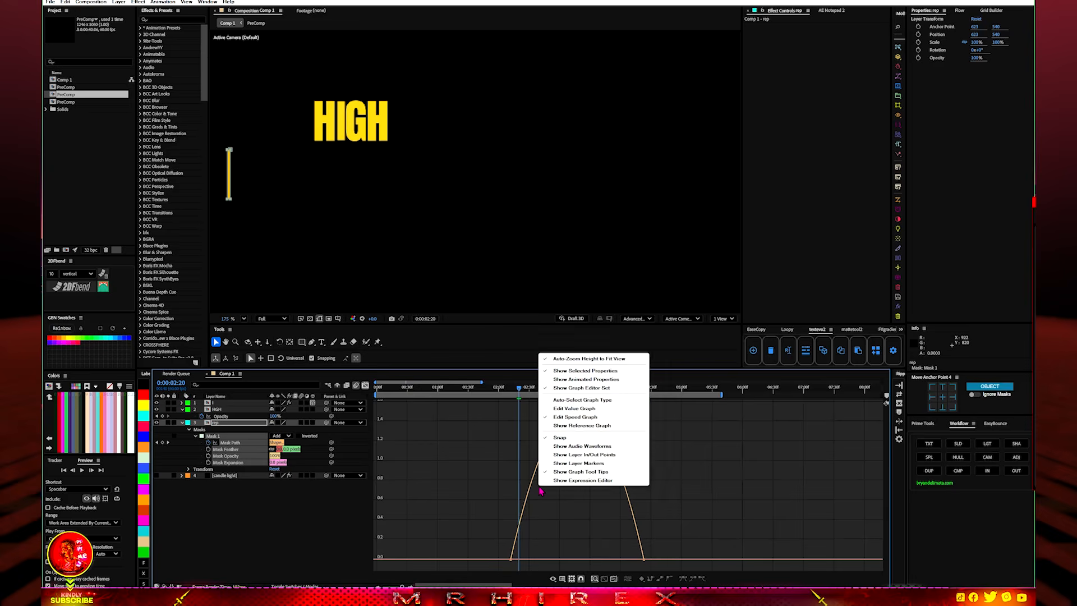
click(564, 418)
drag(486, 536, 534, 560)
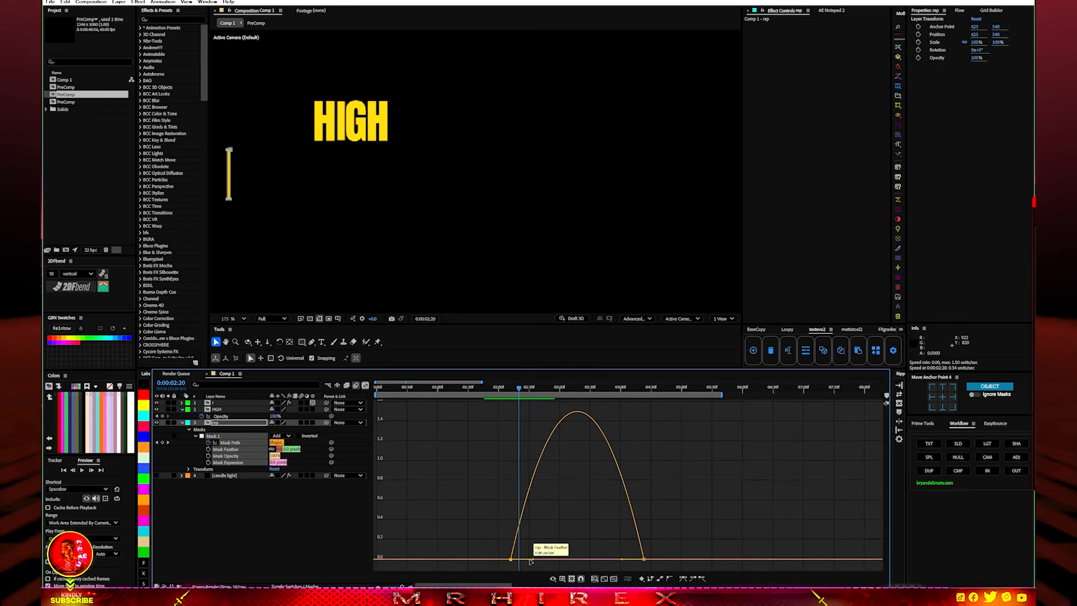
drag(533, 561, 600, 562)
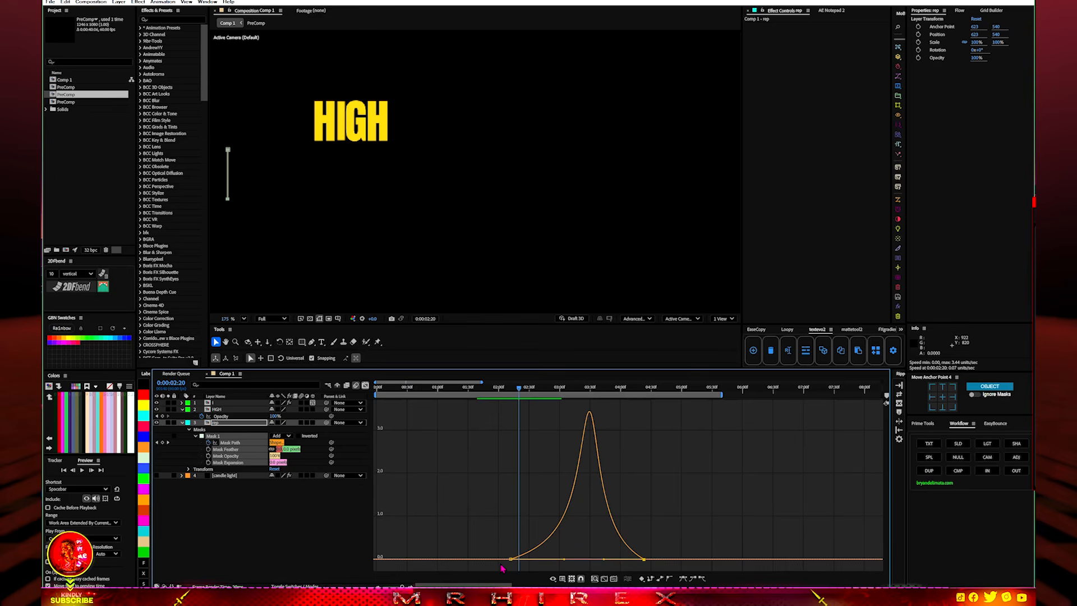
drag(565, 560, 557, 565)
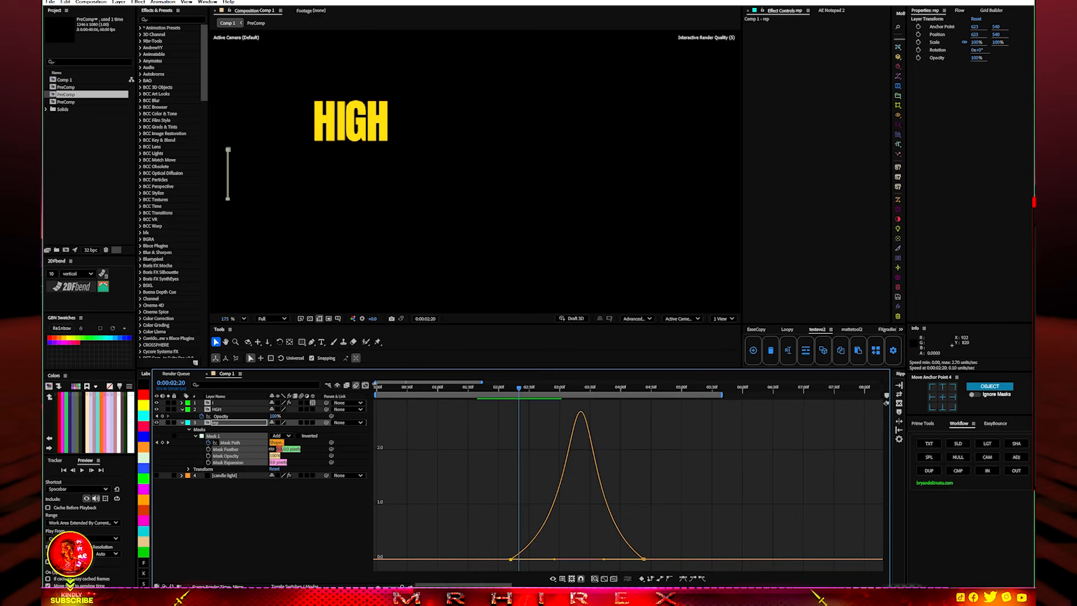
click(365, 385)
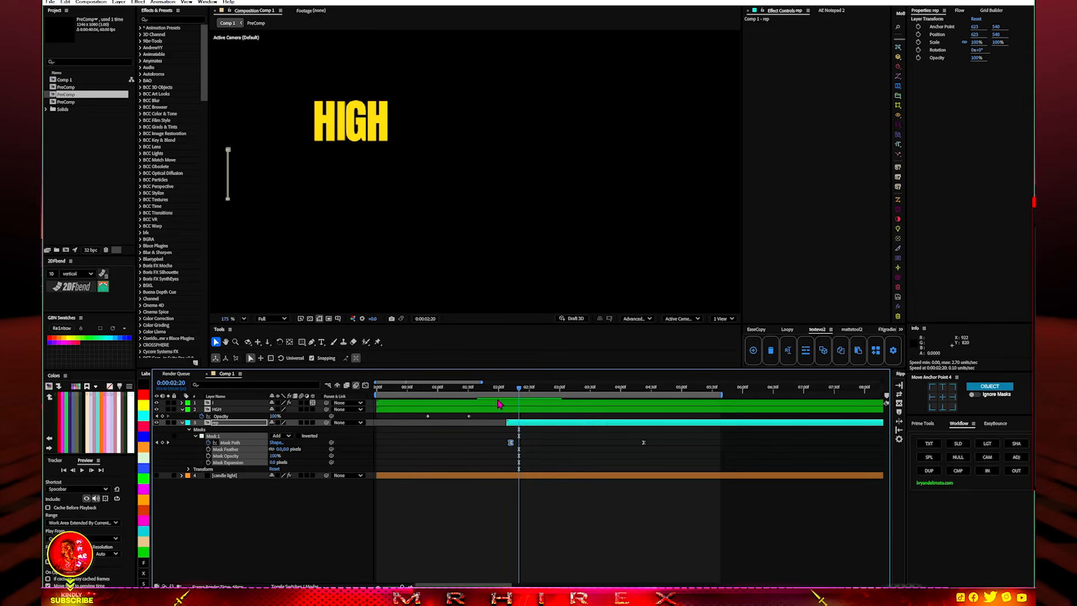
Shift the rep layer and its mask keyframes to start at about 1.7 seconds and preview the REPUTAT ON reveal
click(499, 390)
key(space)
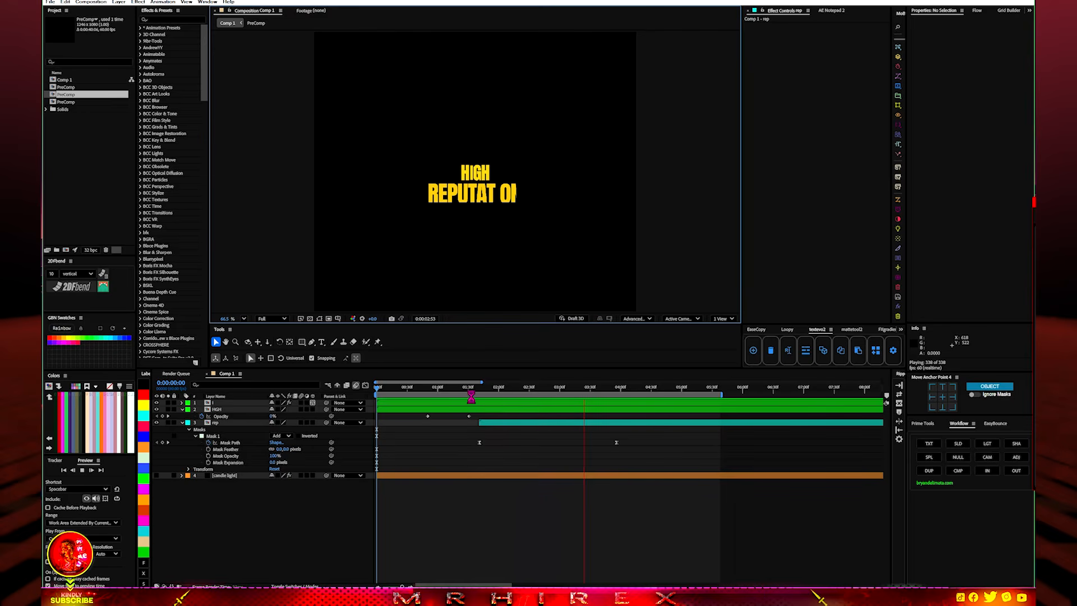
key(space)
scroll(475, 197, up, 5)
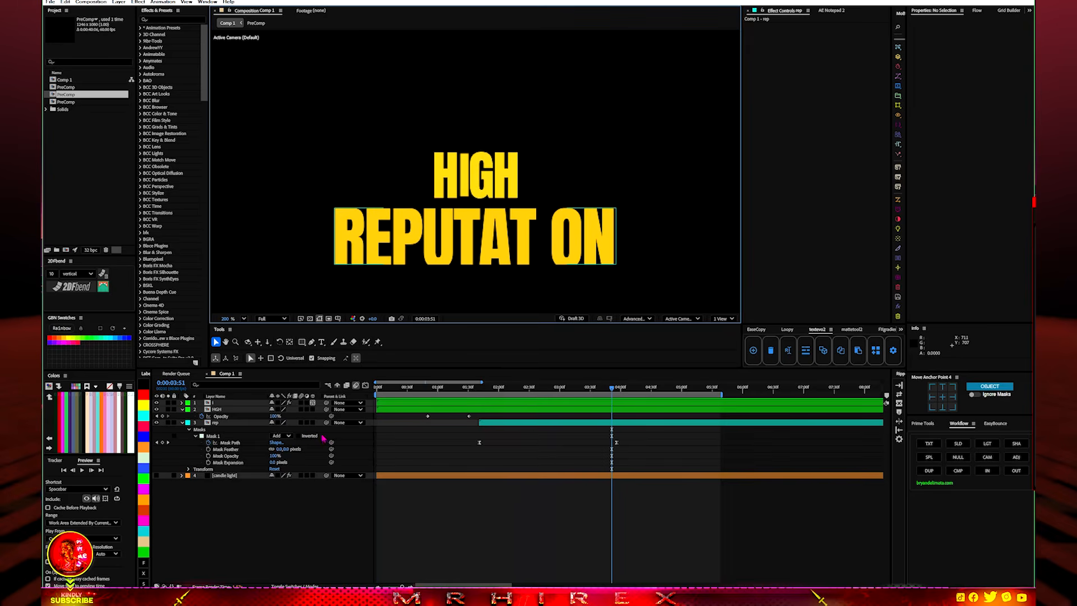
Apply the Linear Wipe effect to the HIGH layer with the time indicator at 0:00:02:03
click(217, 410)
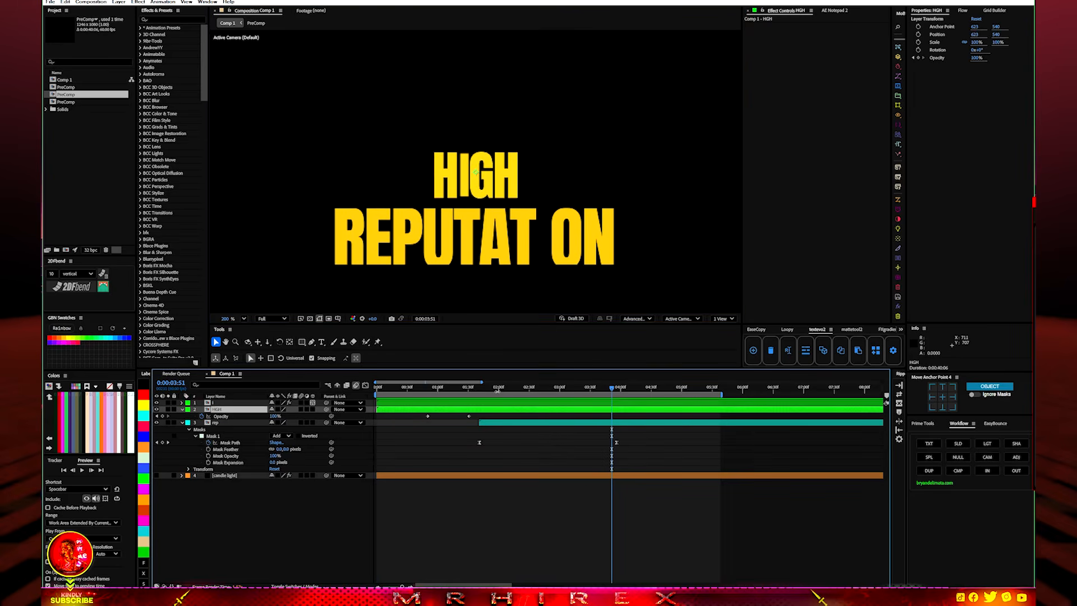
click(503, 393)
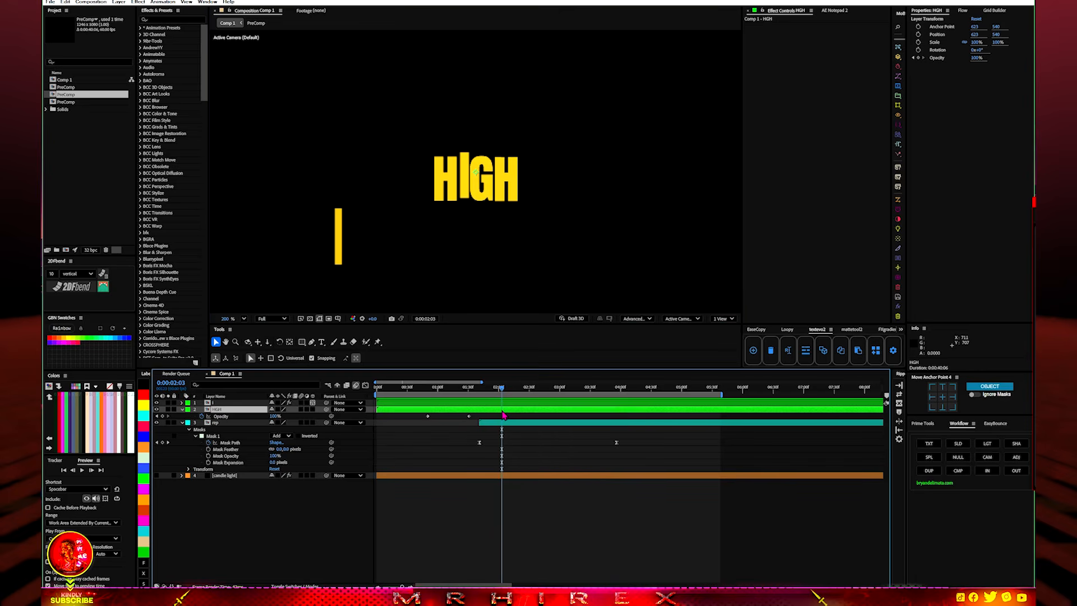
key(ctrl+space)
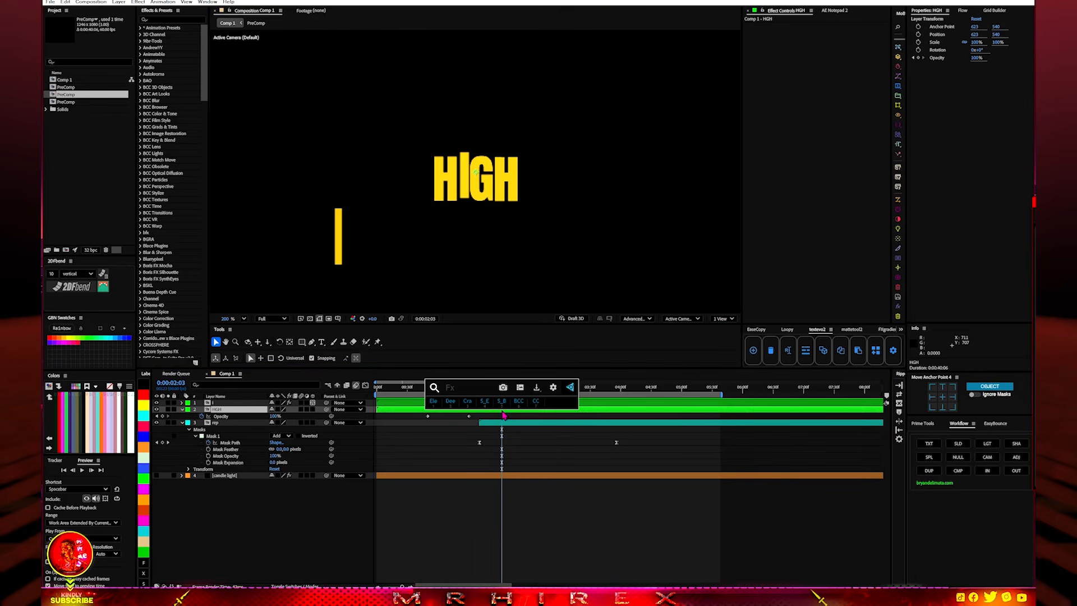
text(linear)
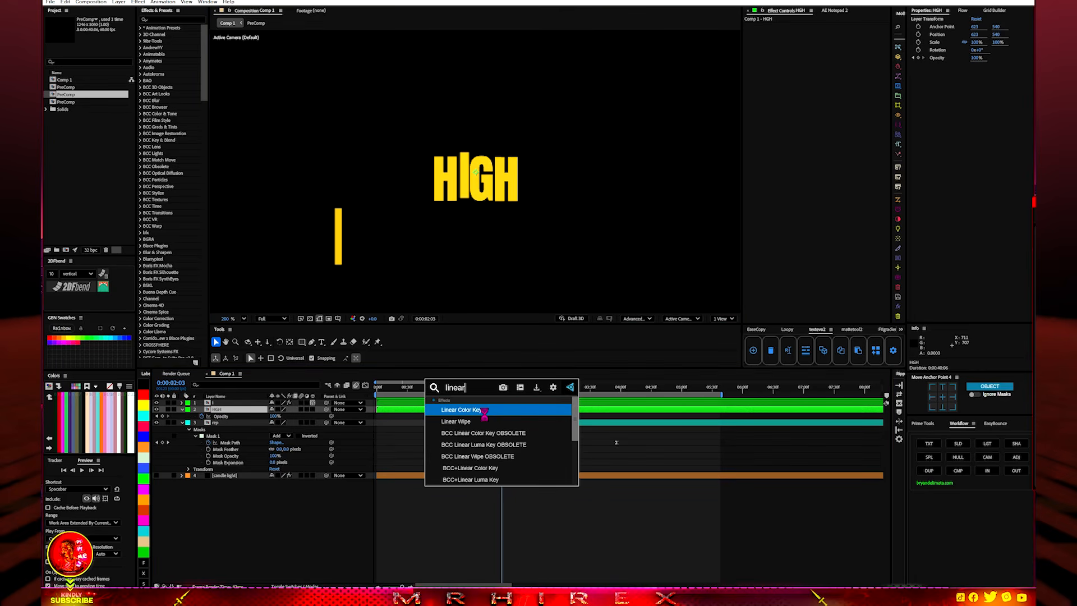
click(464, 421)
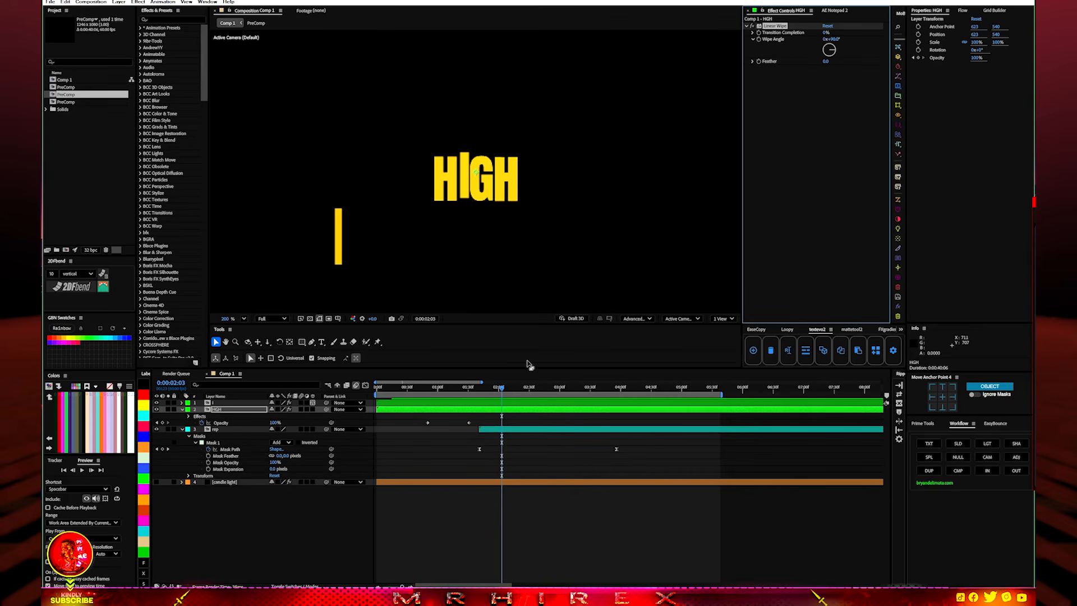
Scrub and play the timeline to 0:00:02:55 to check the reveal timing, and reselect the HIGH layer
drag(454, 392, 483, 395)
key(space)
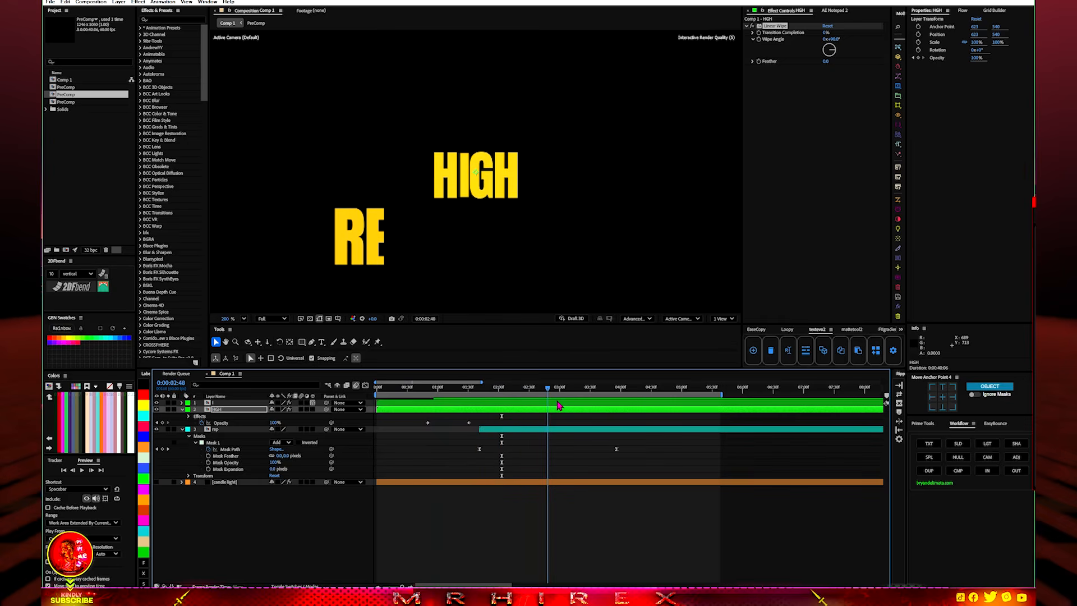
drag(561, 408, 555, 409)
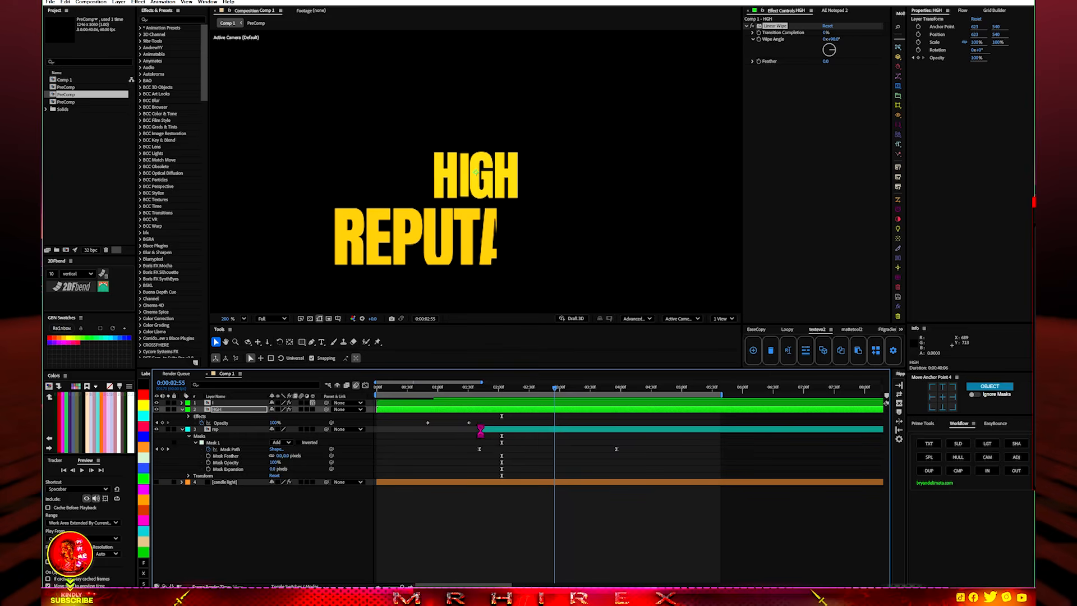
click(482, 429)
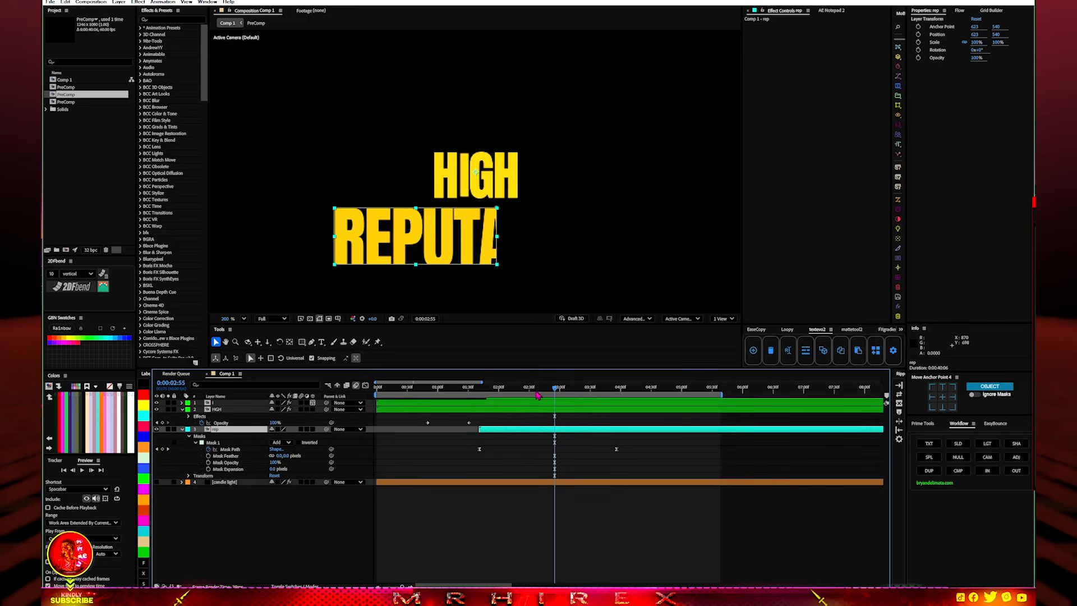
click(223, 409)
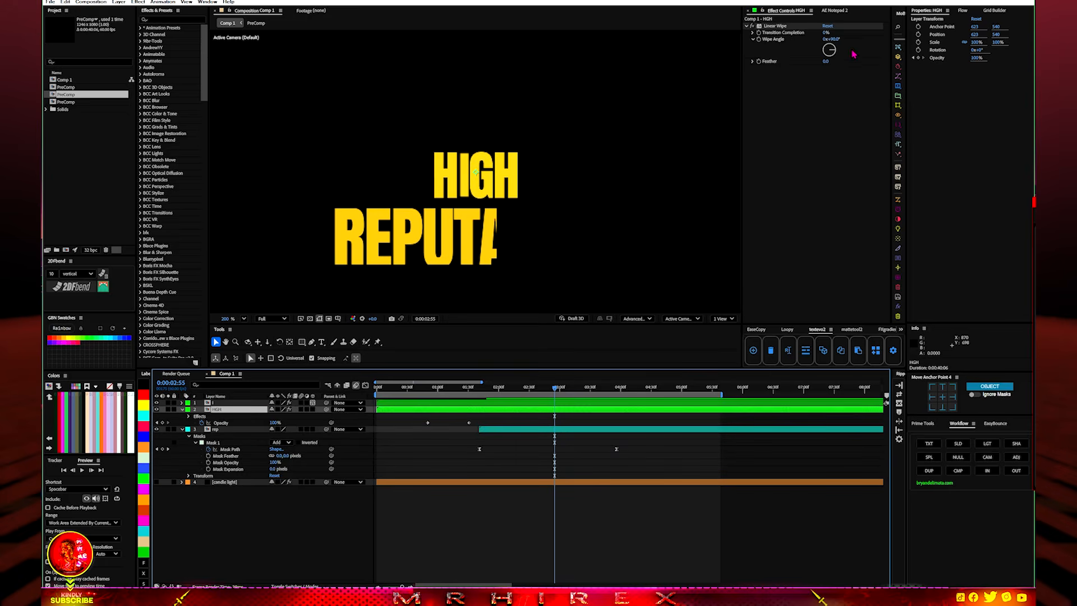
Keyframe the HIGH layer's Linear Wipe transition completion from 0% at 0:00:02:55 up to 100% at 0:00:04:37
click(775, 26)
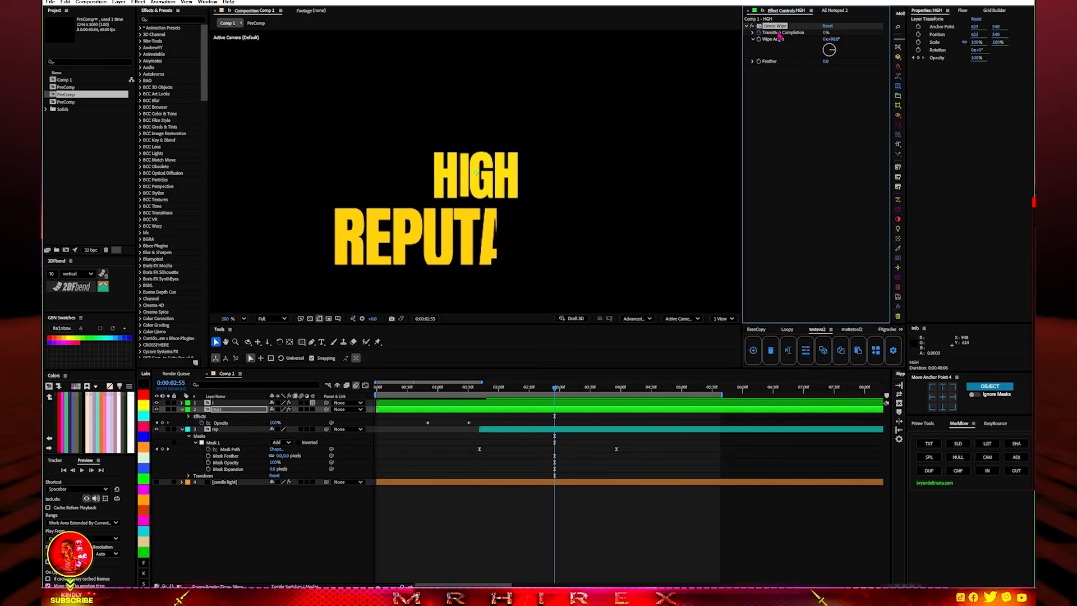
drag(556, 387, 661, 399)
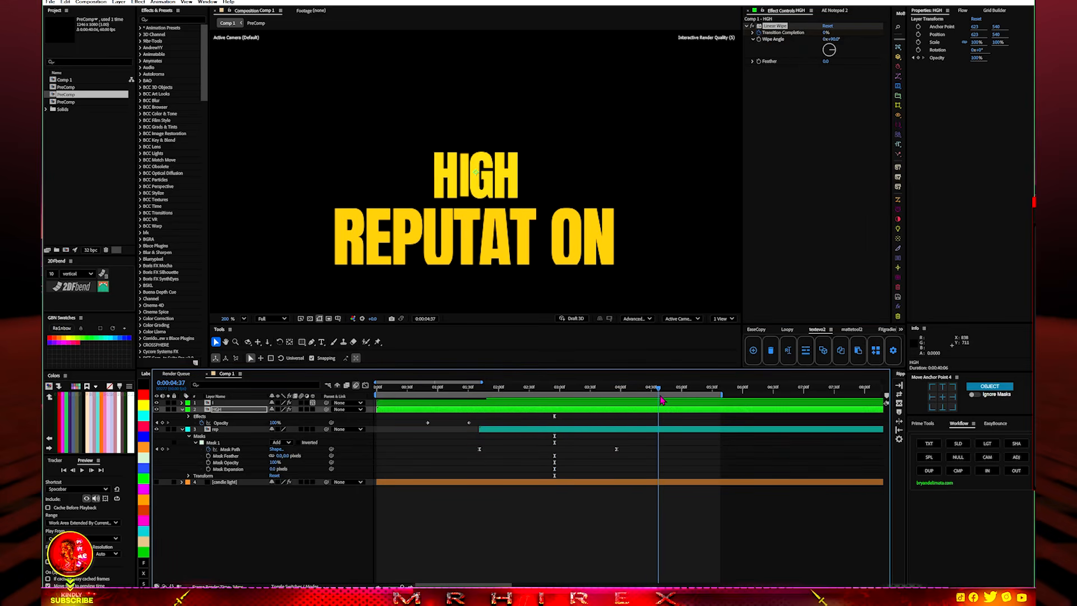
drag(824, 32, 853, 31)
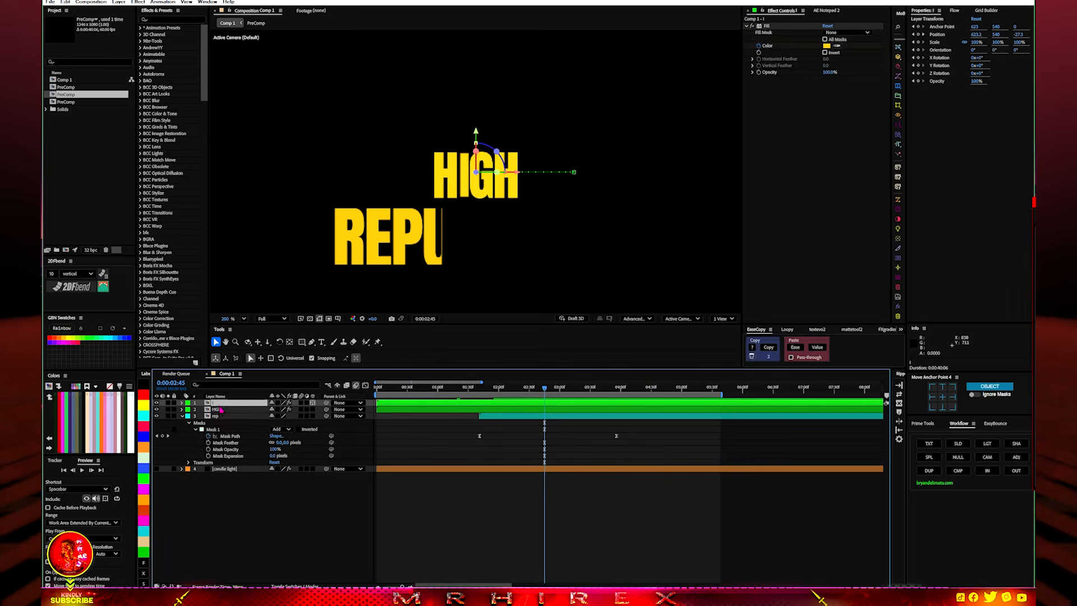
Create a new null object above the letter I layer and make it a 3D layer
right_click(264, 515)
mouse_move(359, 420)
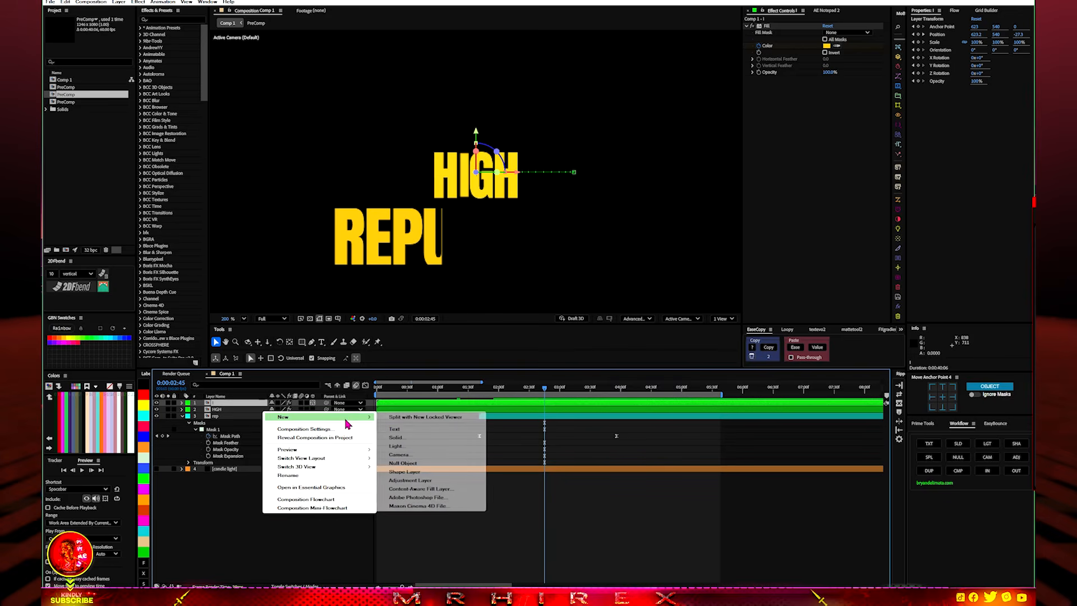
click(411, 466)
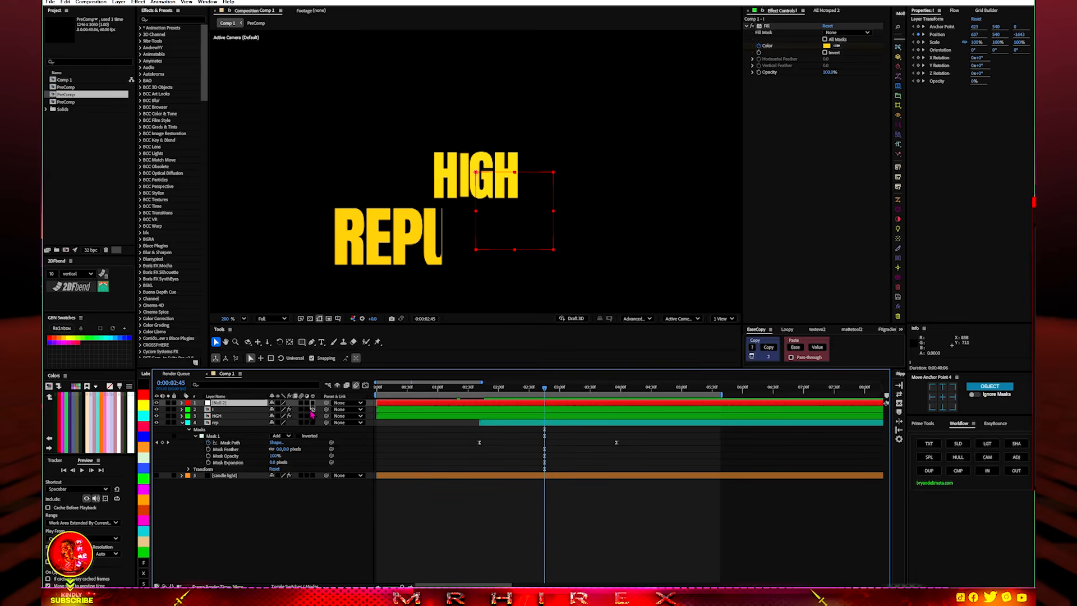
click(312, 403)
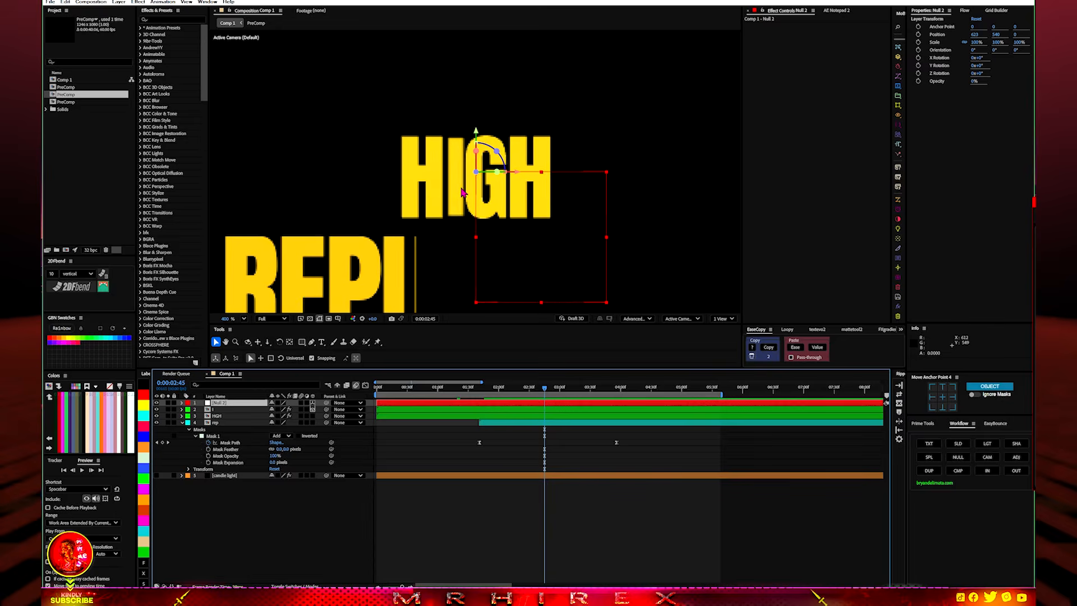
Place the null at the centre of the letter I in HIGH, at 608.2, 544.2, -27.3, and parent the I layer to it
key(period)
drag(491, 202, 409, 177)
key(period)
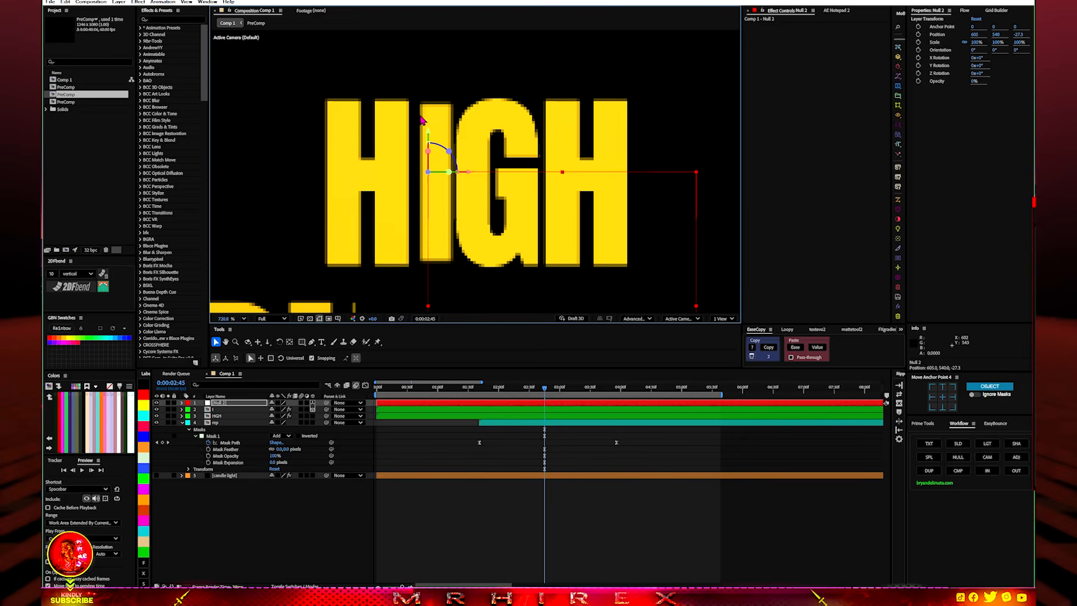
drag(424, 134, 428, 163)
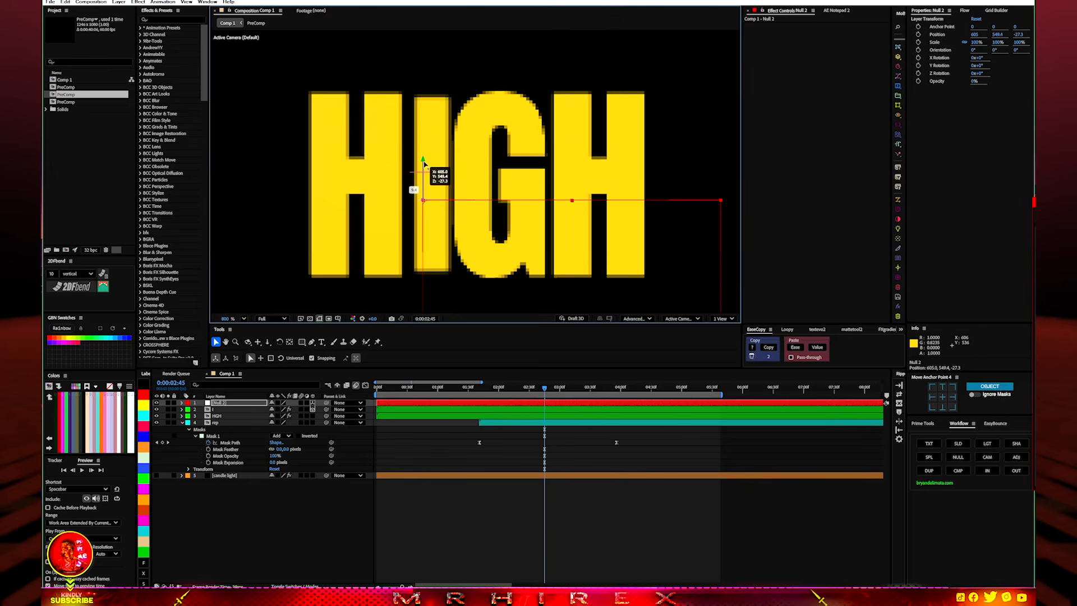
drag(471, 204, 474, 205)
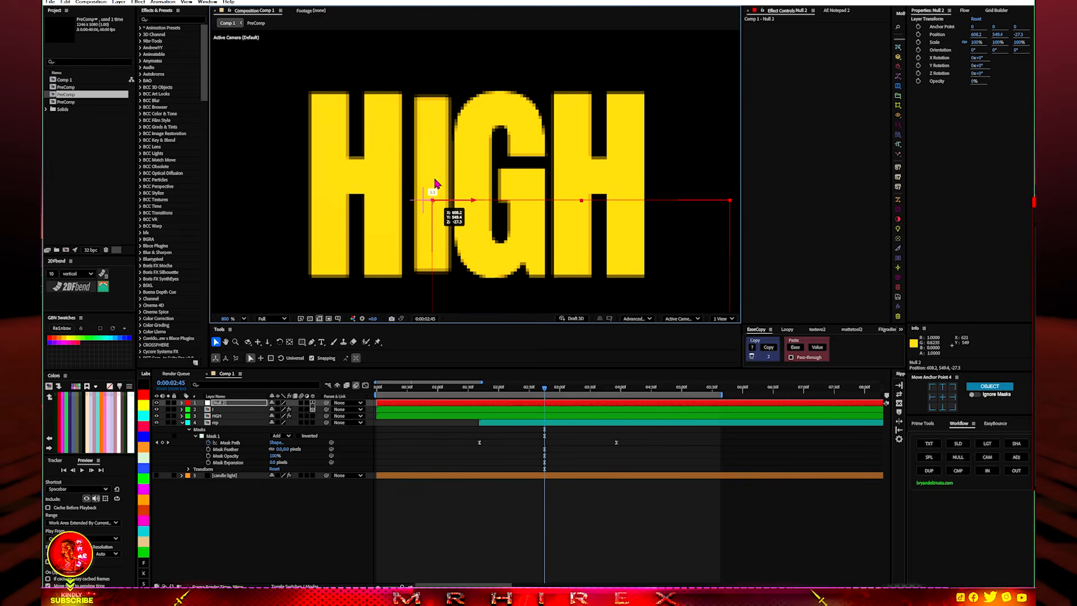
drag(433, 161, 433, 144)
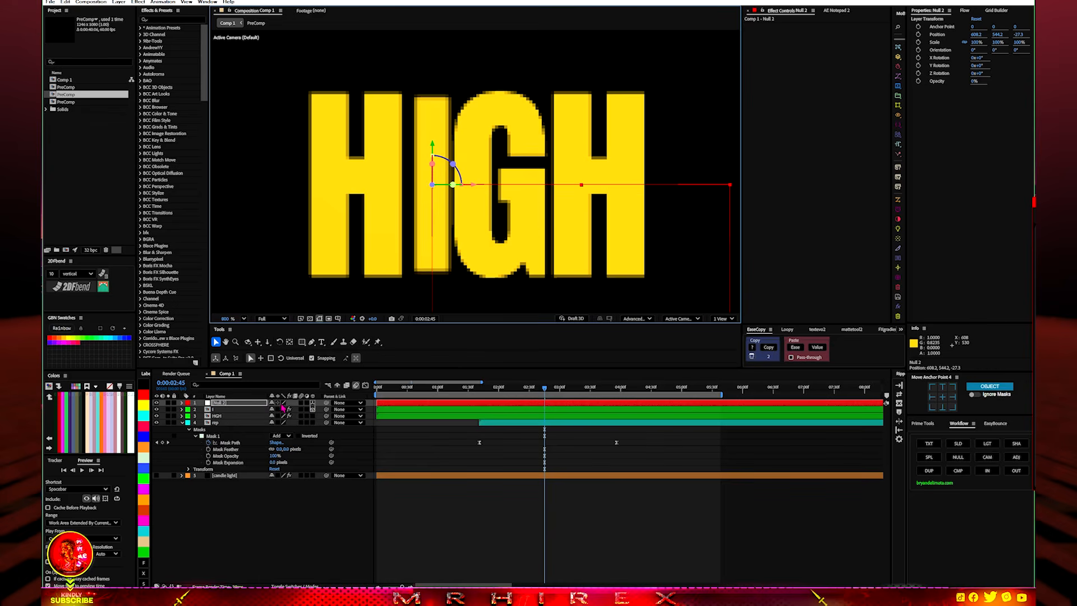
drag(327, 410, 223, 404)
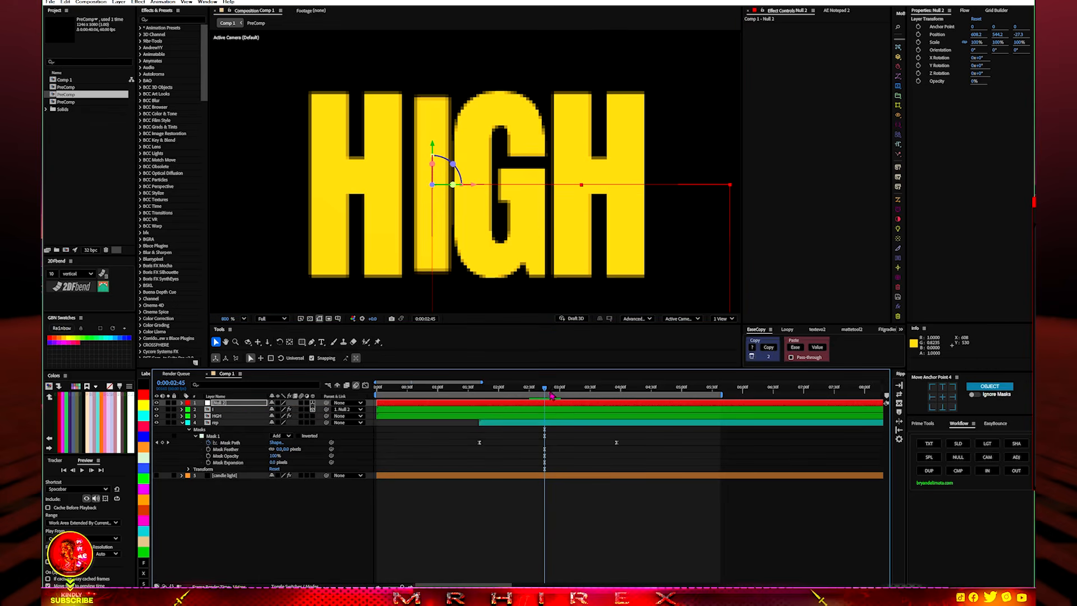
Set starting keyframes on all of the null's transform properties at 0:00:03:19
drag(501, 396, 579, 401)
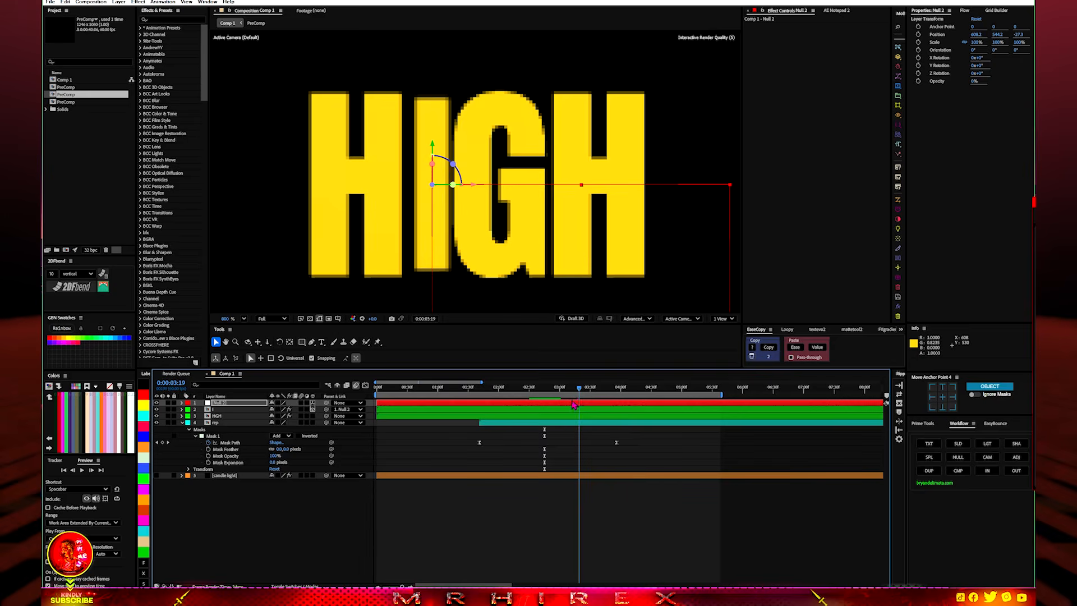
click(182, 403)
click(189, 410)
drag(225, 416, 224, 462)
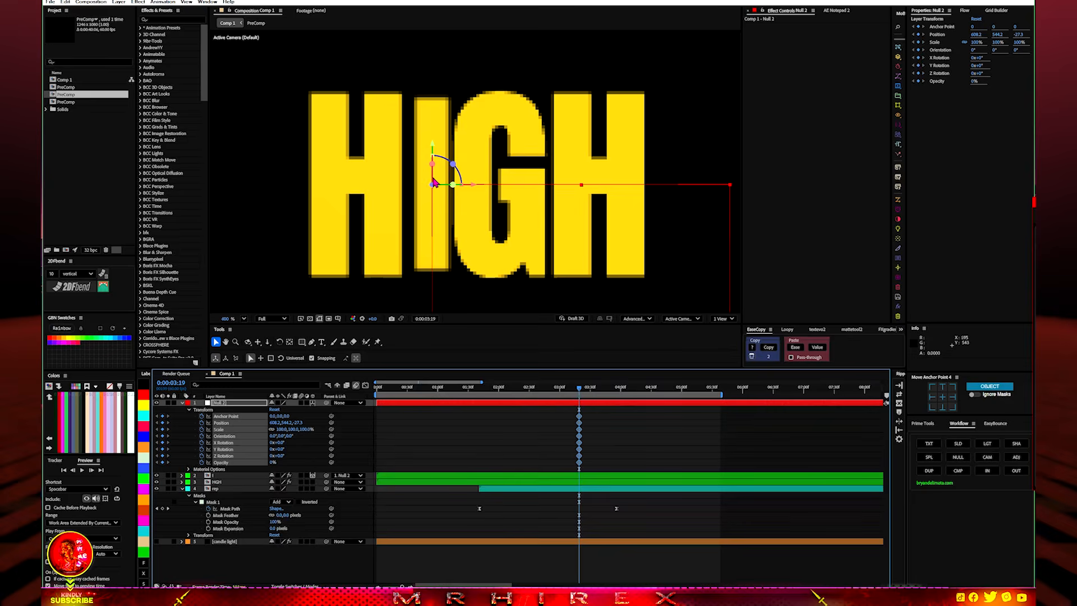
At 0:00:04:24, move the null so the I fills the gap in REPUTAT ON, at about 715, 632.9, -27.3, and scale it to 117%
key(comma)
key(comma)
key(comma)
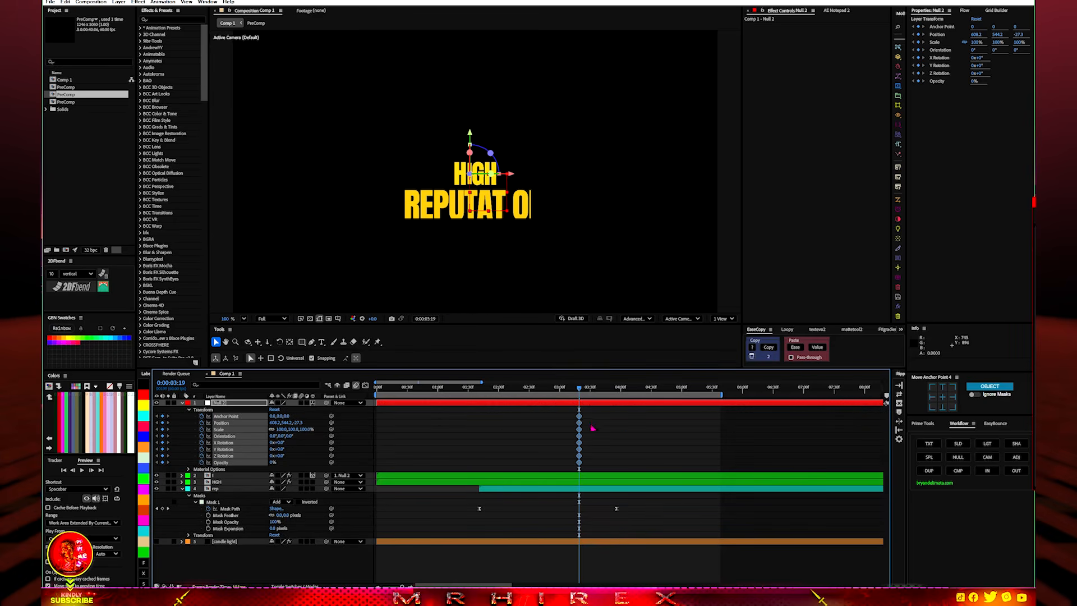
click(646, 397)
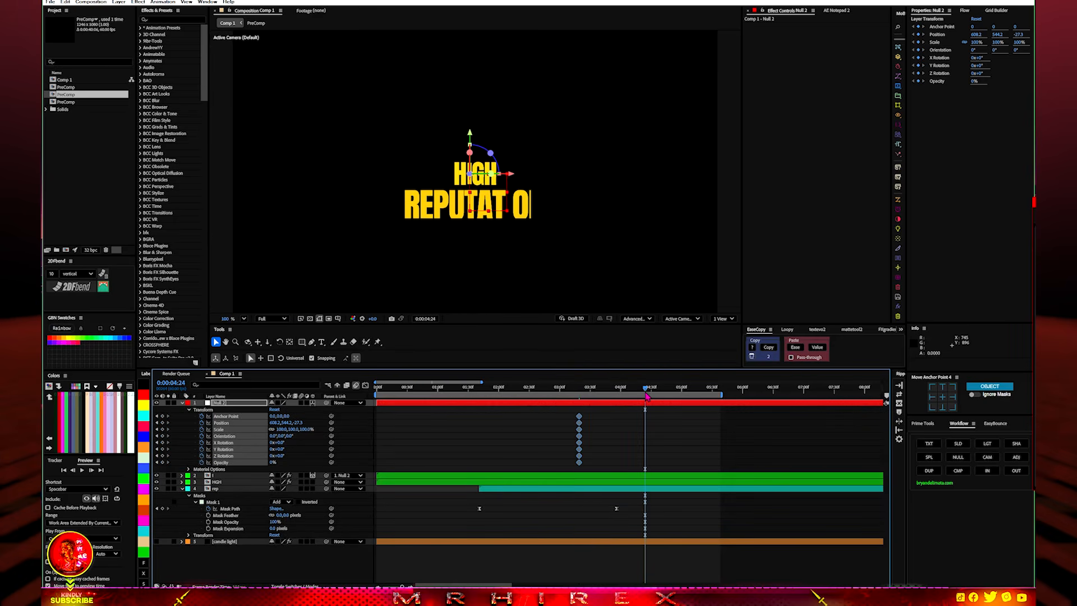
key(period)
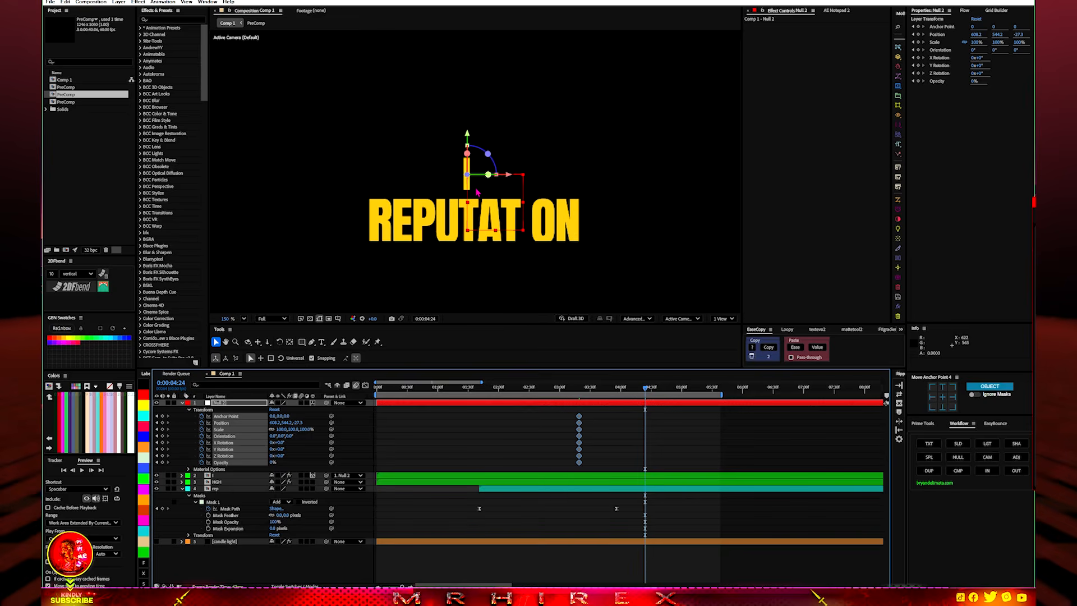
drag(478, 191, 536, 237)
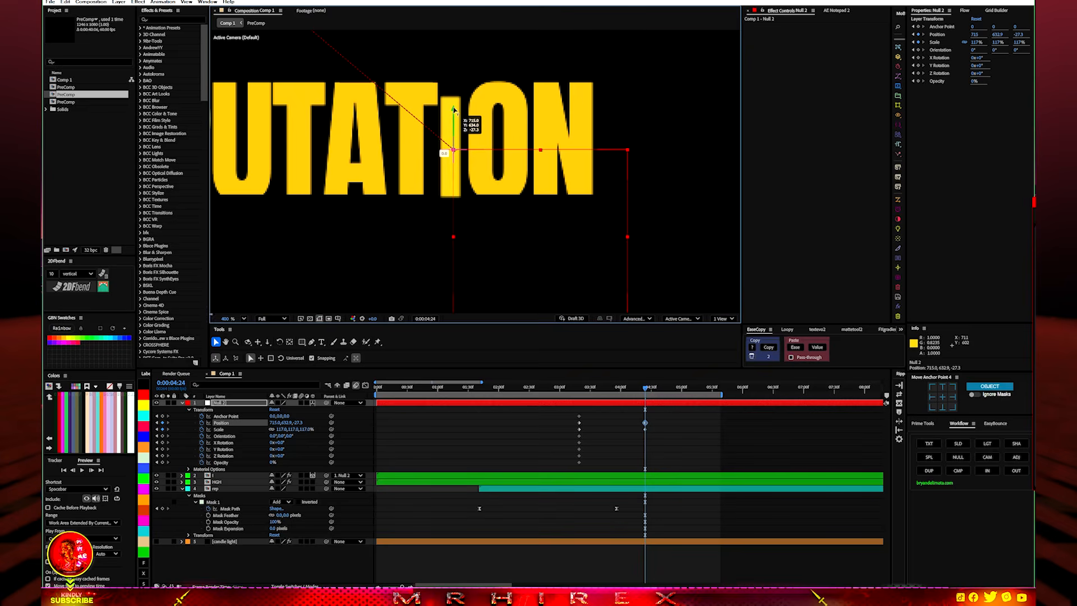
drag(455, 112, 454, 110)
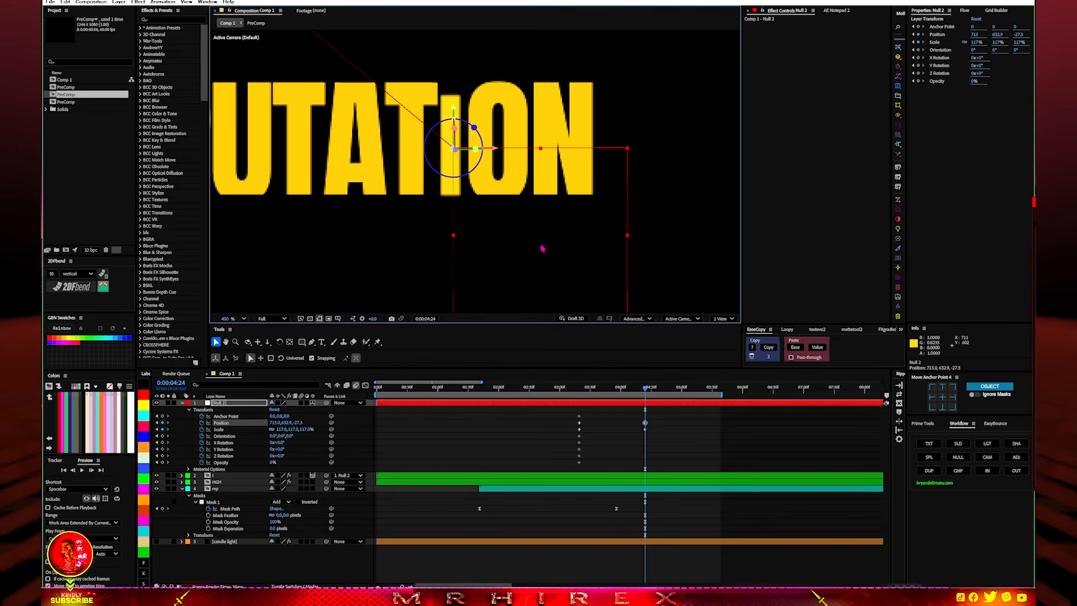
Ease the null's Position and Scale keyframes and scrub to 0:00:04:31 to check the I landing in REPUTATION
scroll(542, 248, down, 2)
drag(659, 421, 577, 436)
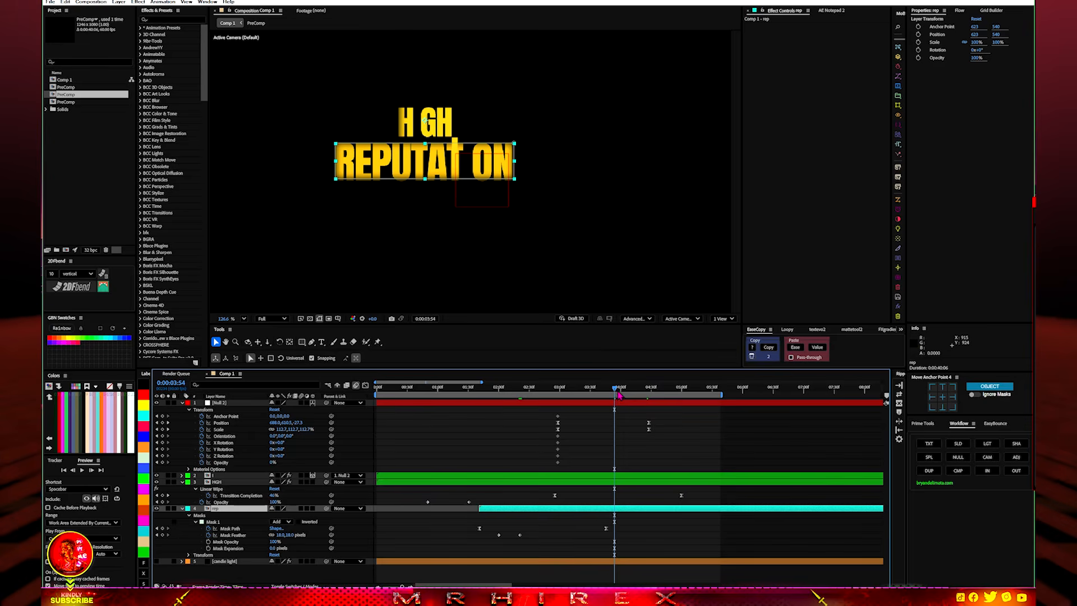
drag(616, 389, 652, 390)
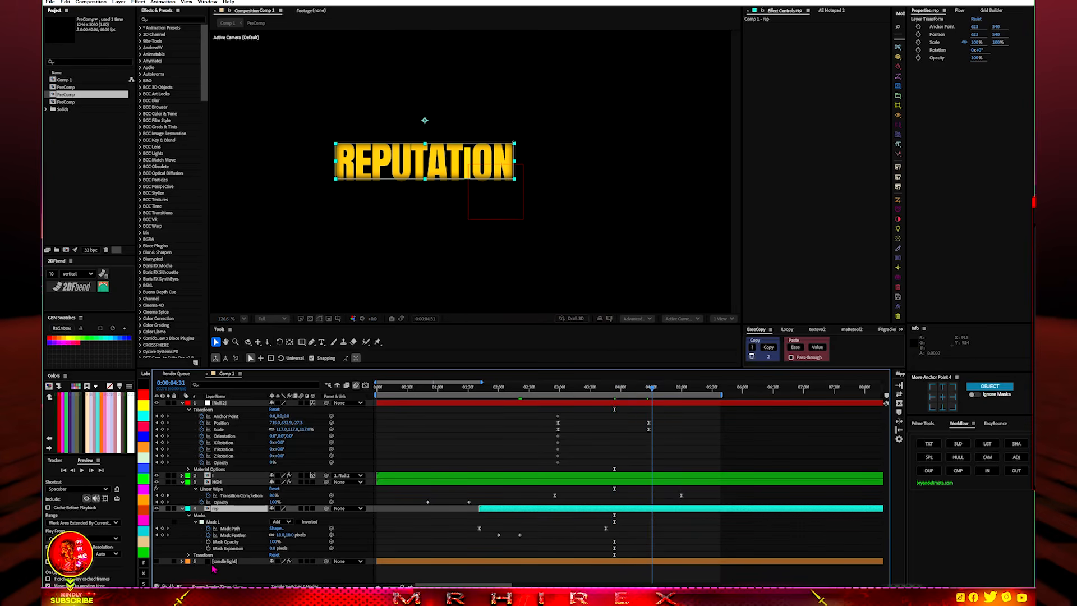
Show the candle light layer and set its BCC Particle Illusion composite style to Alpha + Apply Mode, with Apply Mode at None
click(171, 563)
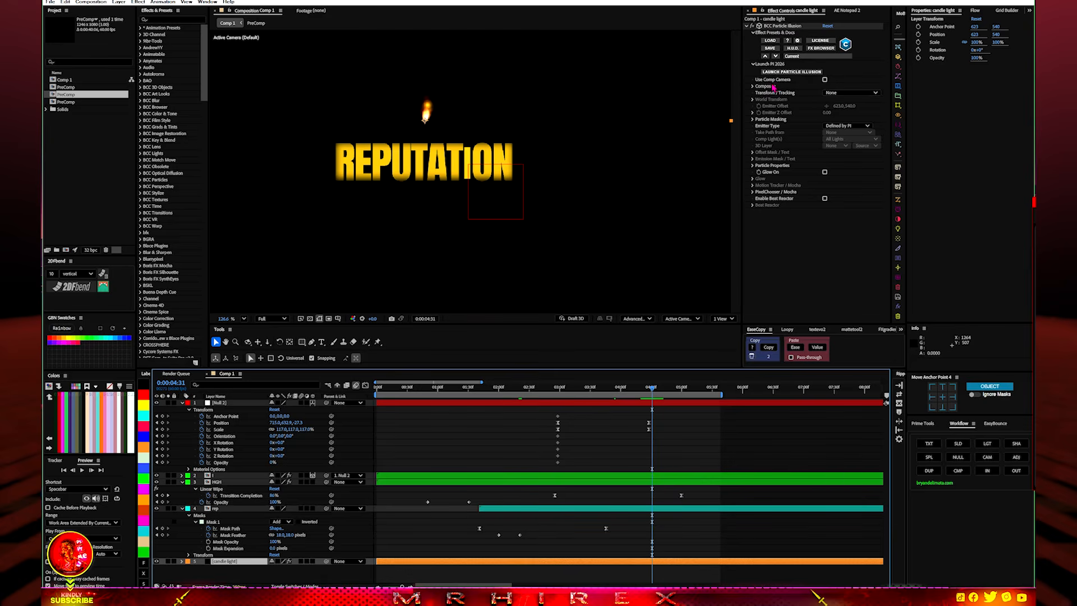
click(753, 86)
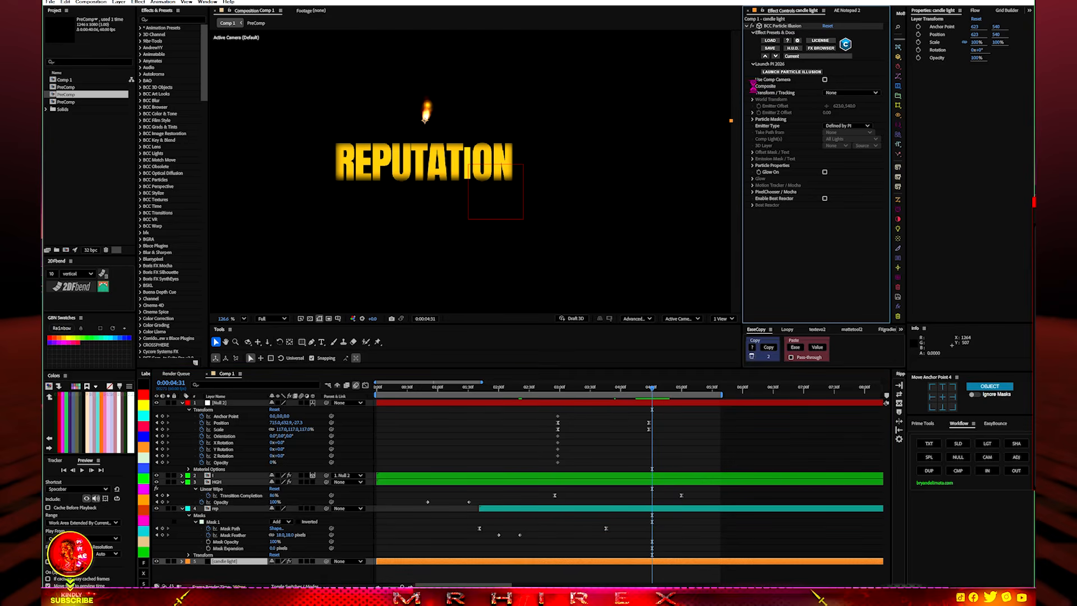
click(844, 94)
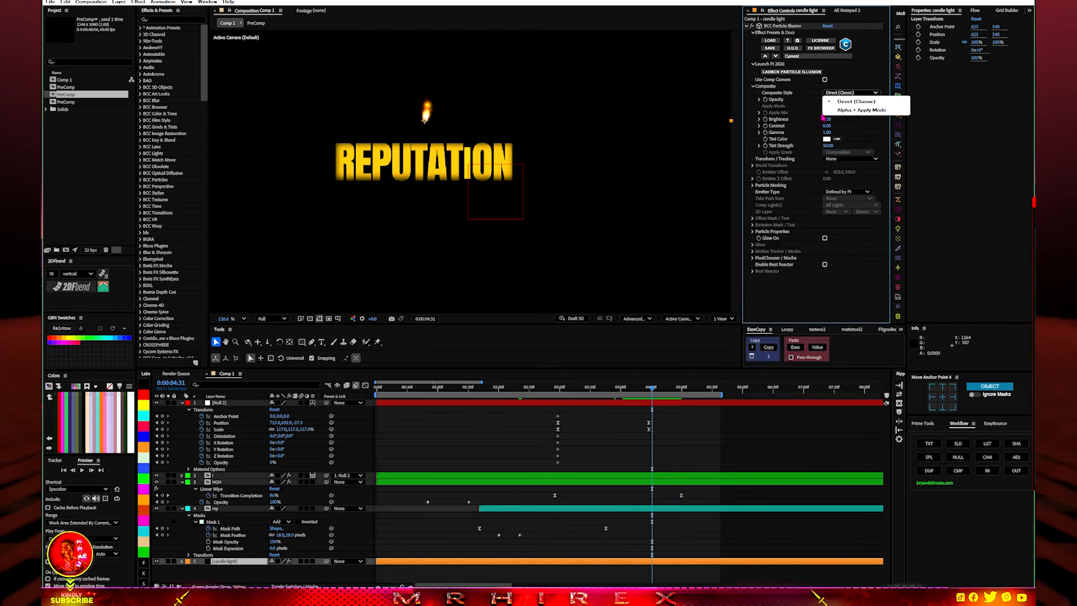
click(862, 111)
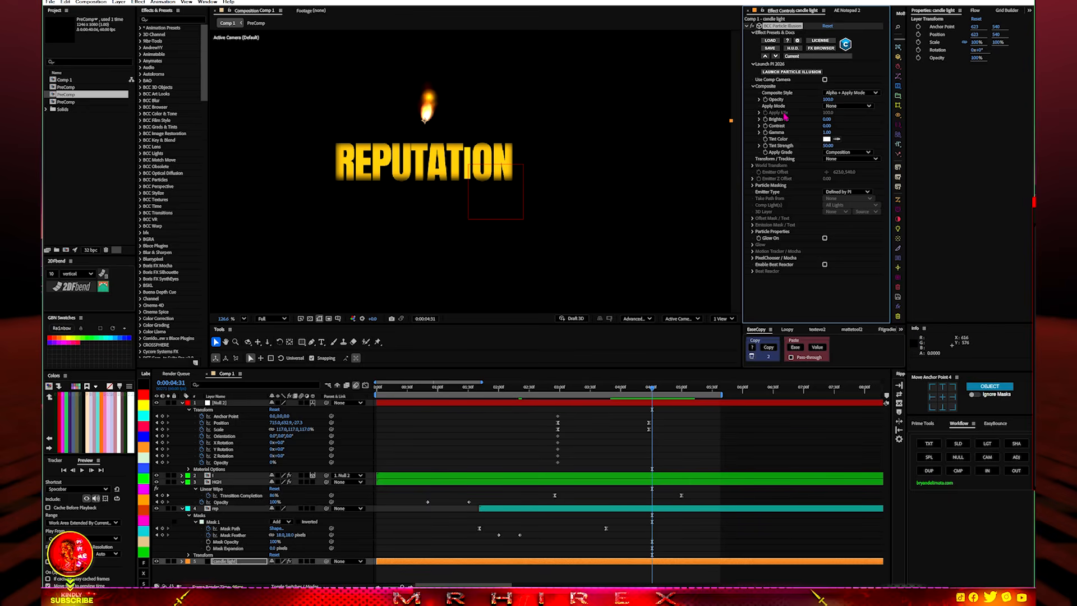
click(841, 106)
click(841, 111)
click(844, 106)
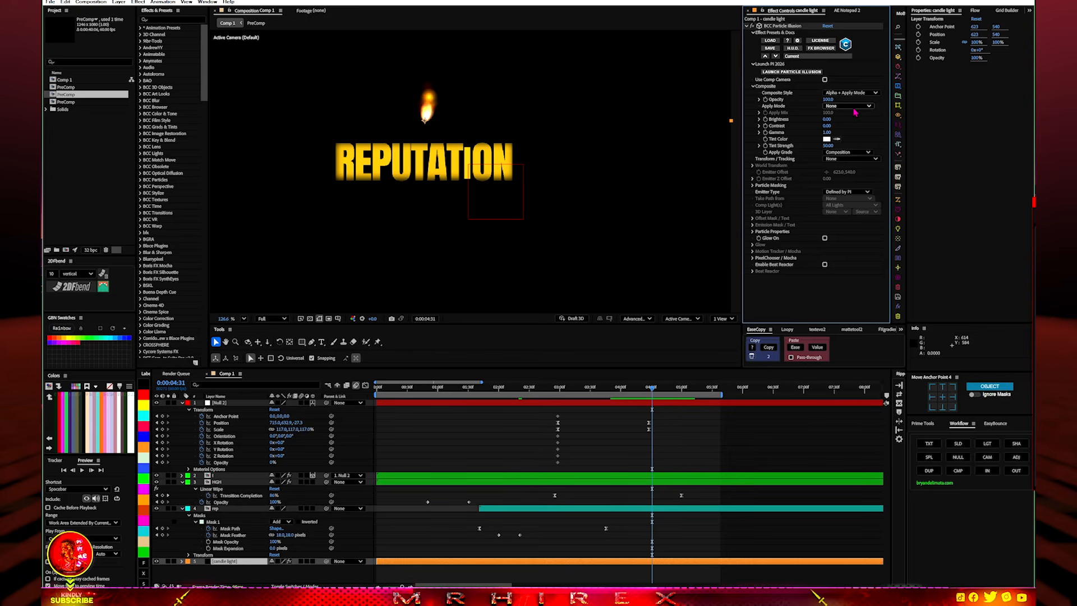
click(801, 142)
Shift the candle light layer to start at about 3.7 seconds, around the arrival of the letter I
click(229, 562)
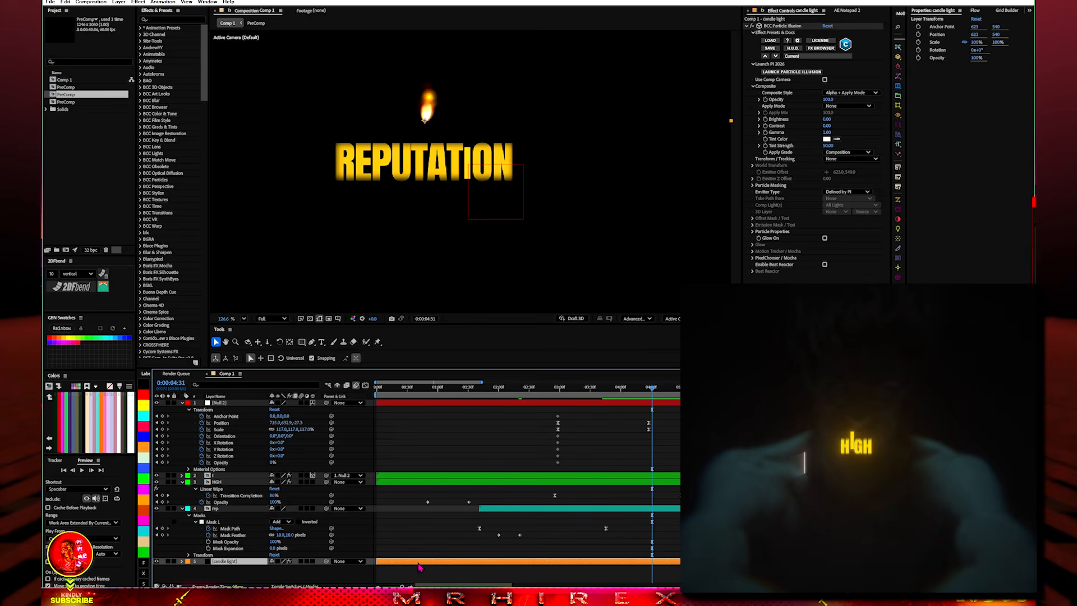
drag(527, 562, 792, 565)
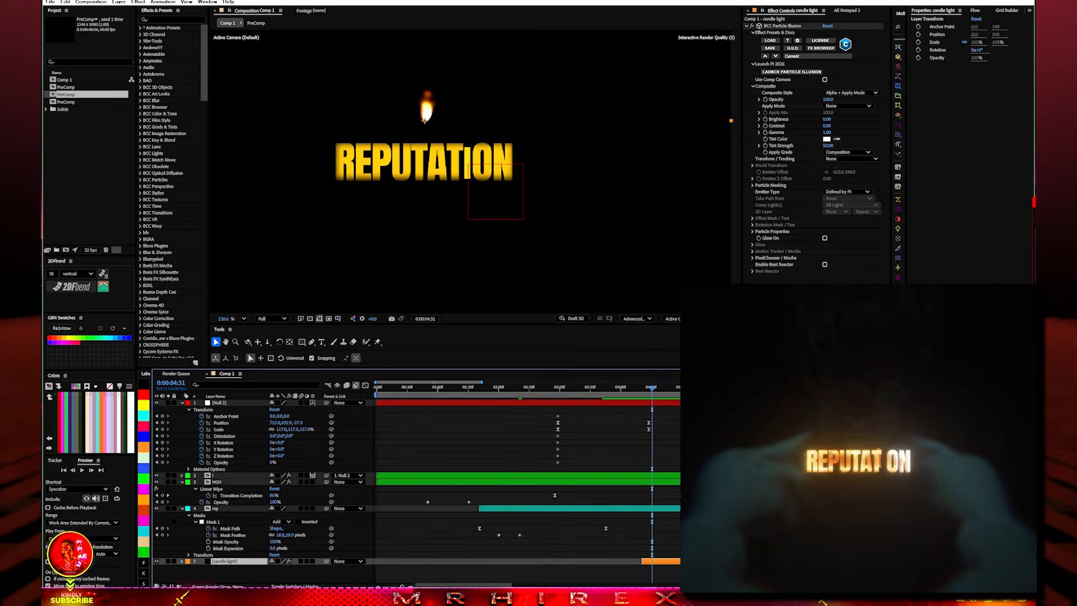
click(597, 388)
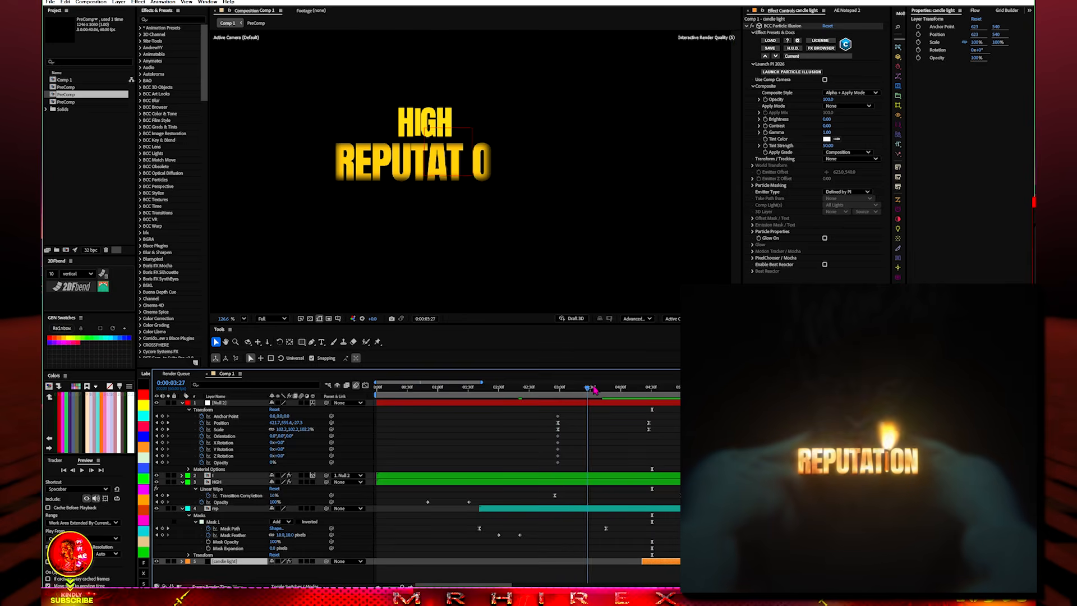
drag(599, 390, 636, 390)
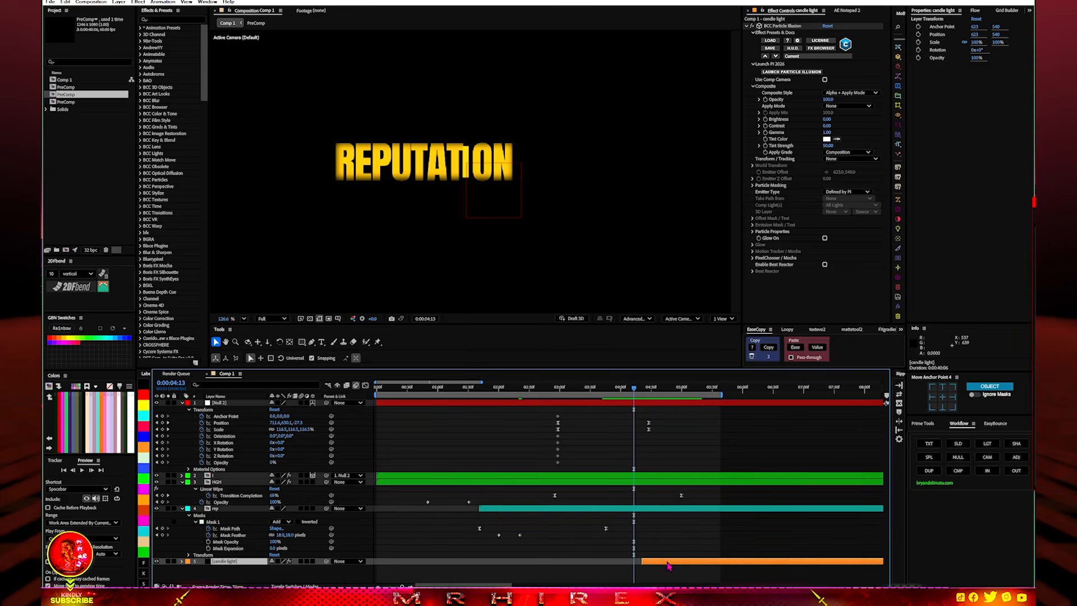
drag(652, 568, 623, 568)
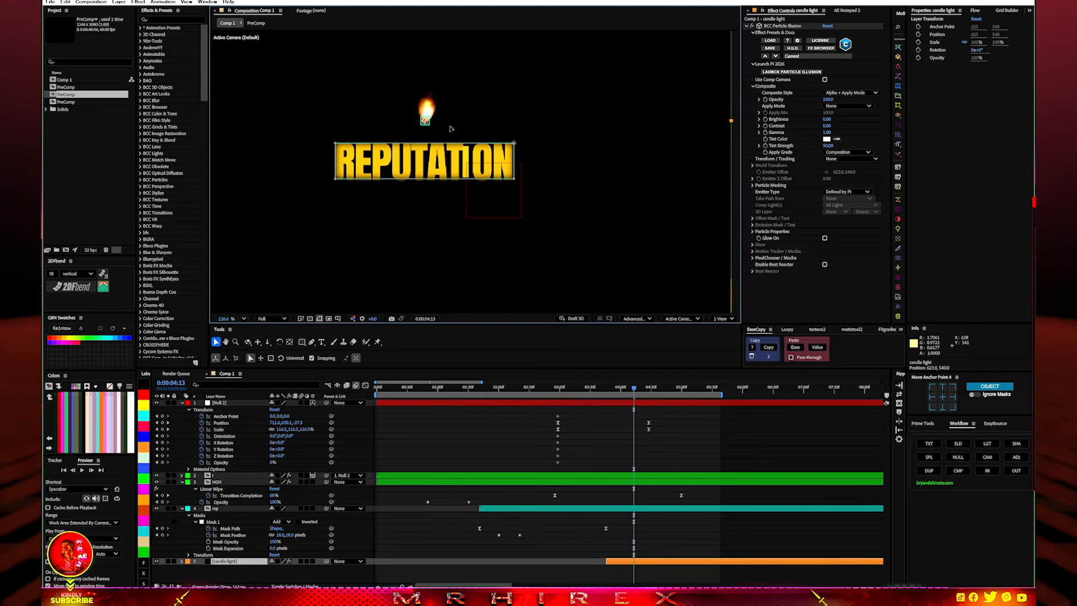
Move the candle flame onto the top of the letter I in REPUTATION at 0:00:04:13
drag(424, 123, 466, 136)
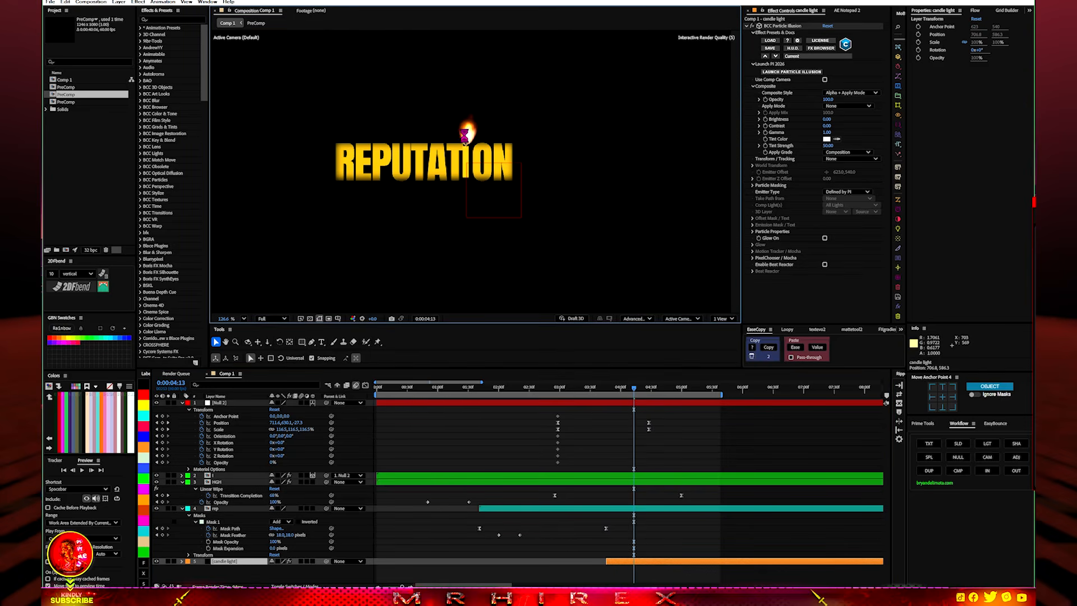
scroll(465, 137, up, 5)
scroll(463, 136, down, 3)
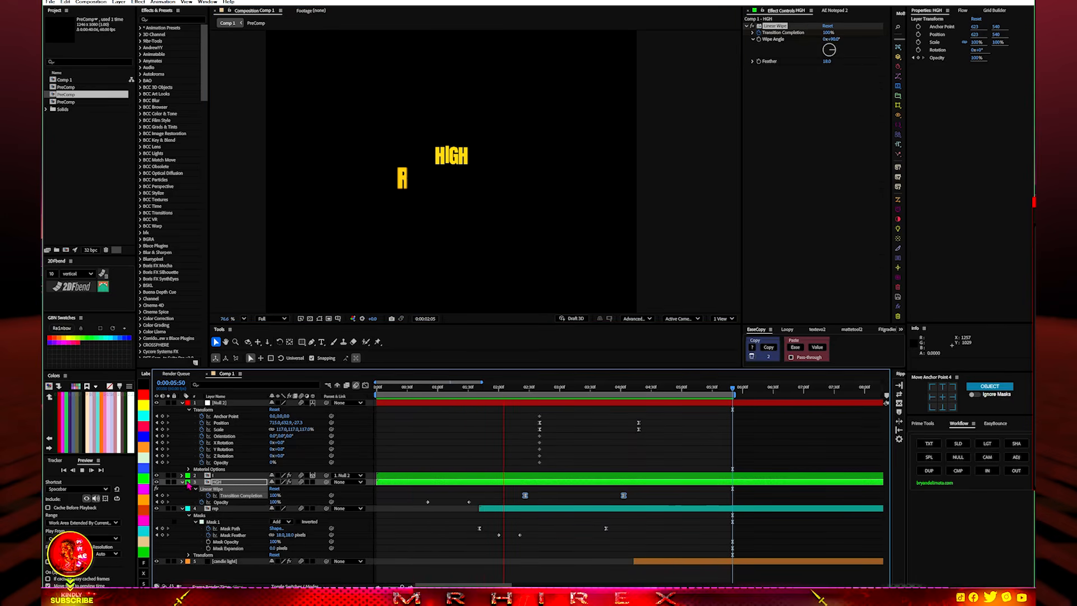
Stop the preview at 0:00:02:05, apply a Fill effect to the HIGH layer and sample the letter I's yellow as its color
key(space)
click(228, 484)
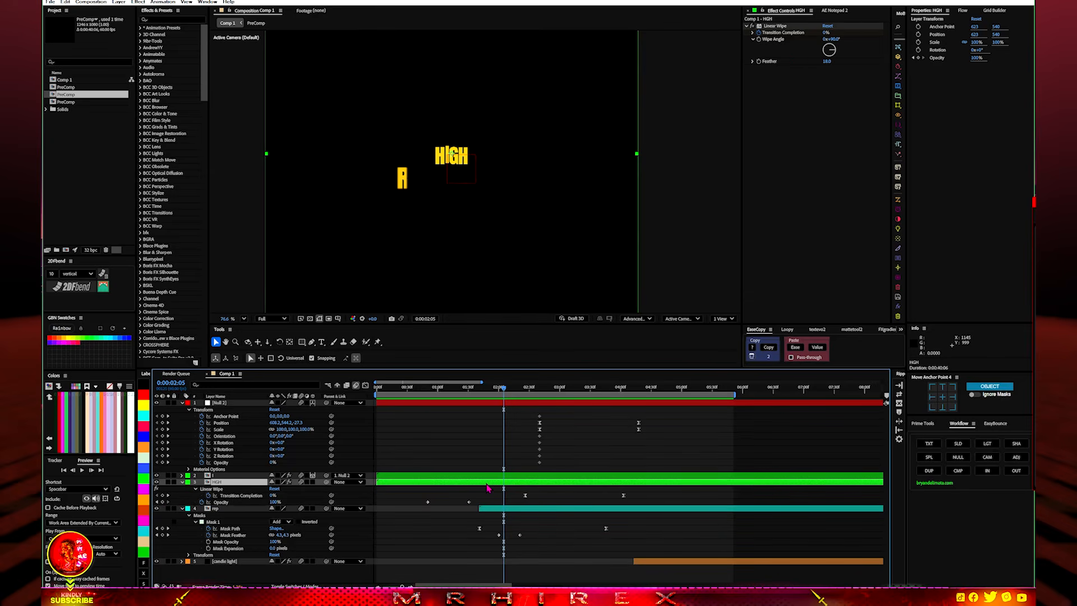
key(ctrl+space)
text(fi)
key(Return)
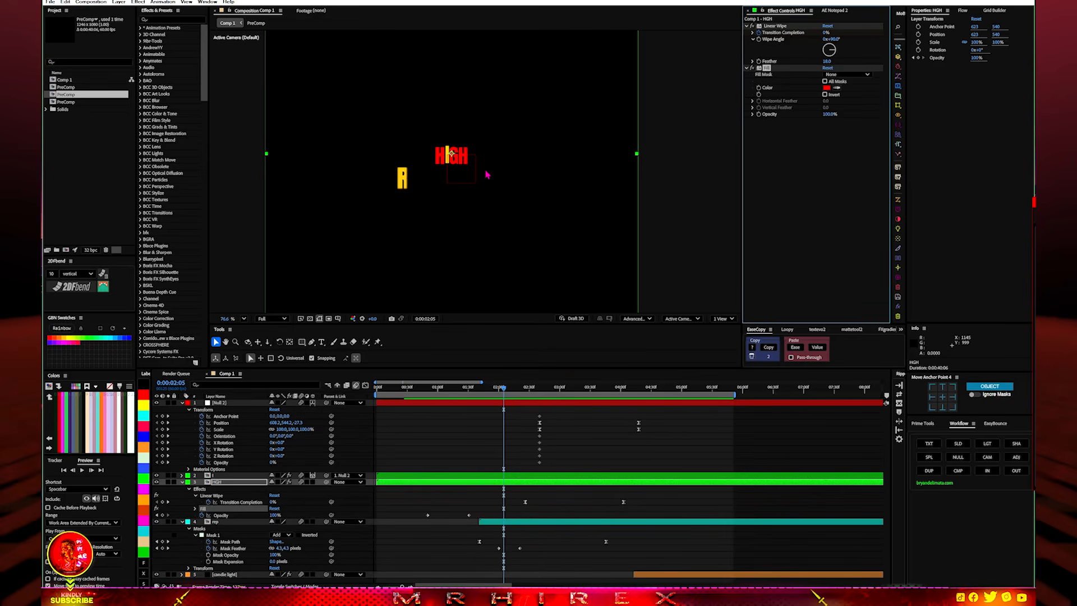
click(450, 154)
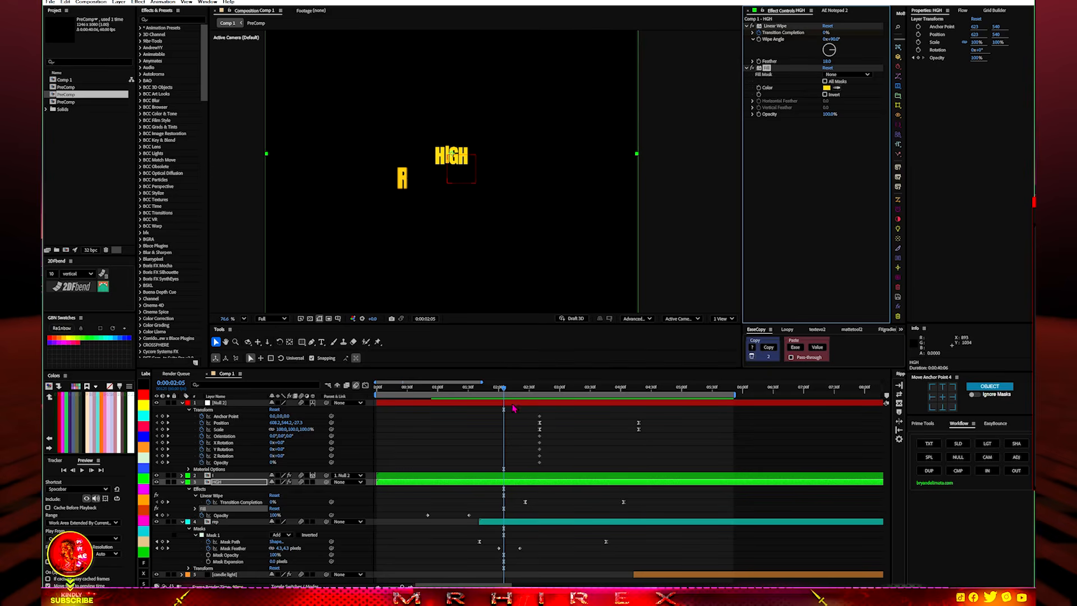
Keyframe the HIGH layer's Fill color from yellow at 0:00:02:11 to red at 0:00:03:13, and scrub on to 0:00:04:41
drag(502, 395, 512, 417)
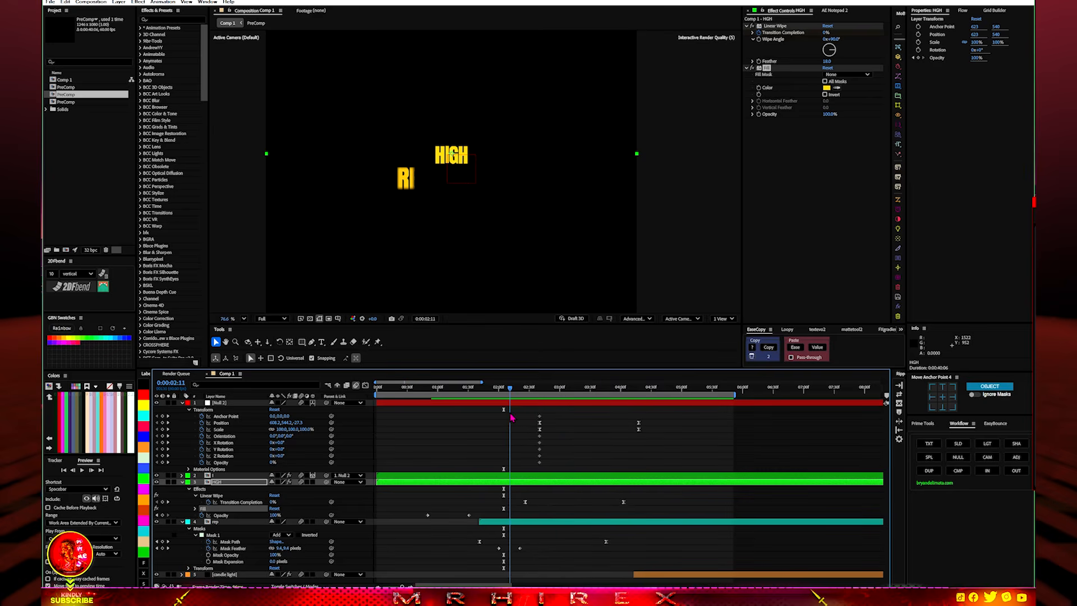
click(759, 88)
drag(517, 395, 574, 396)
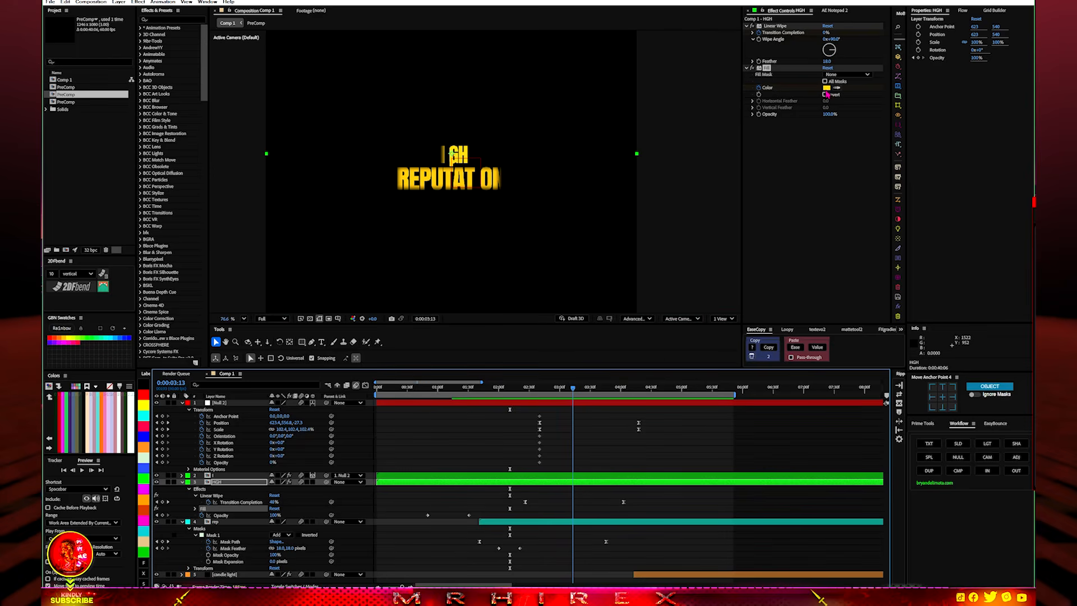
click(827, 89)
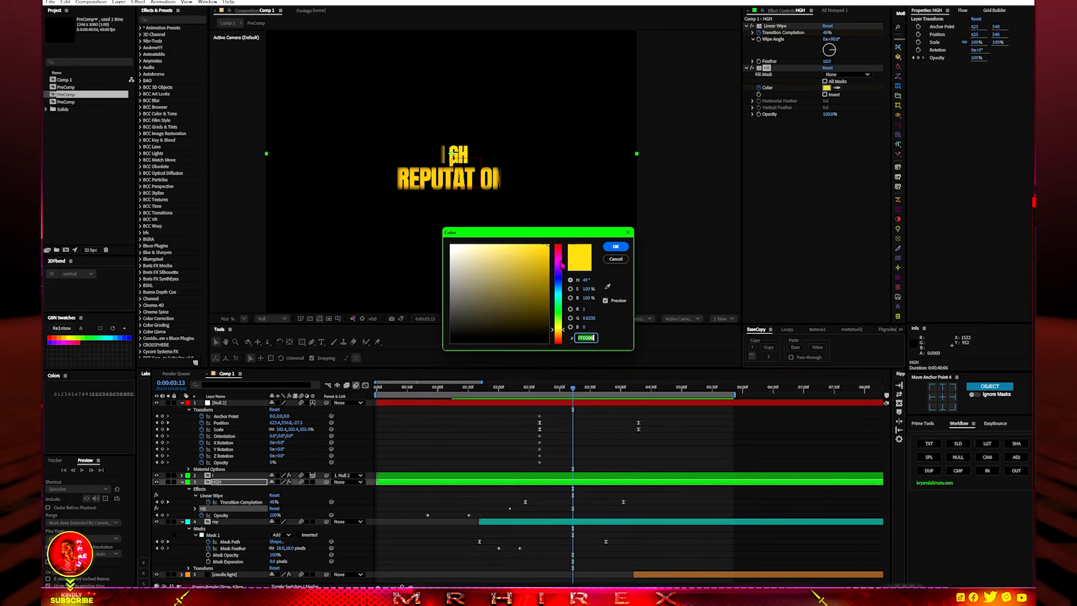
click(563, 245)
click(615, 246)
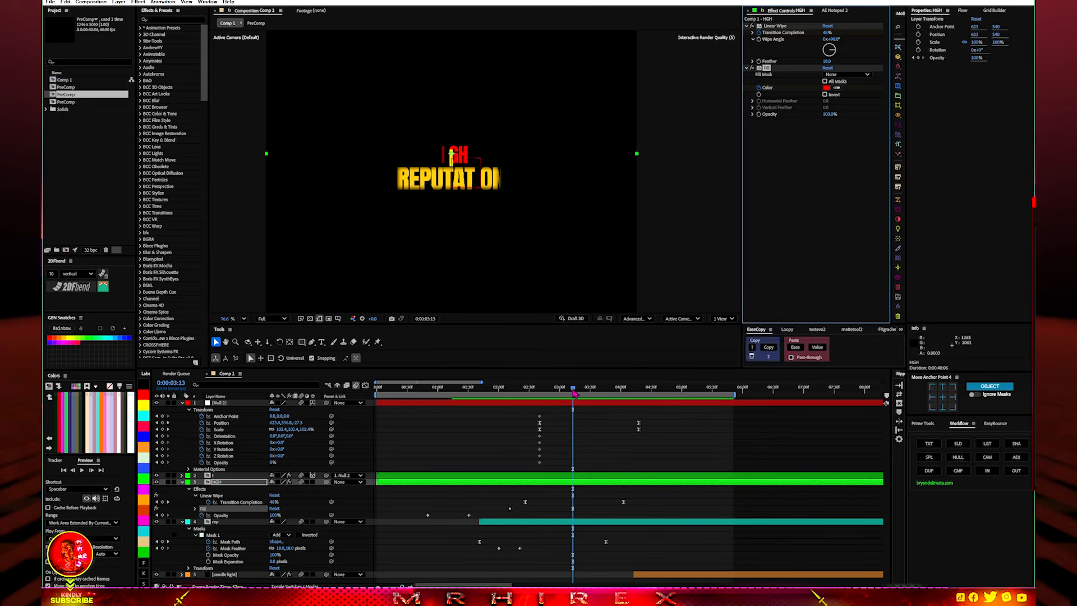
drag(579, 395, 611, 395)
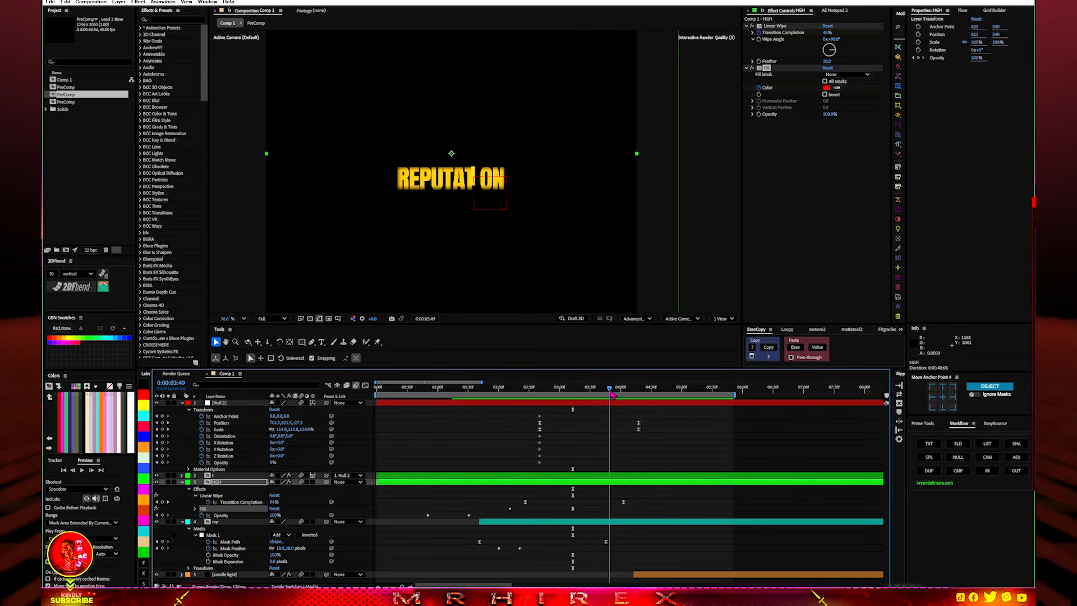
drag(612, 395, 663, 388)
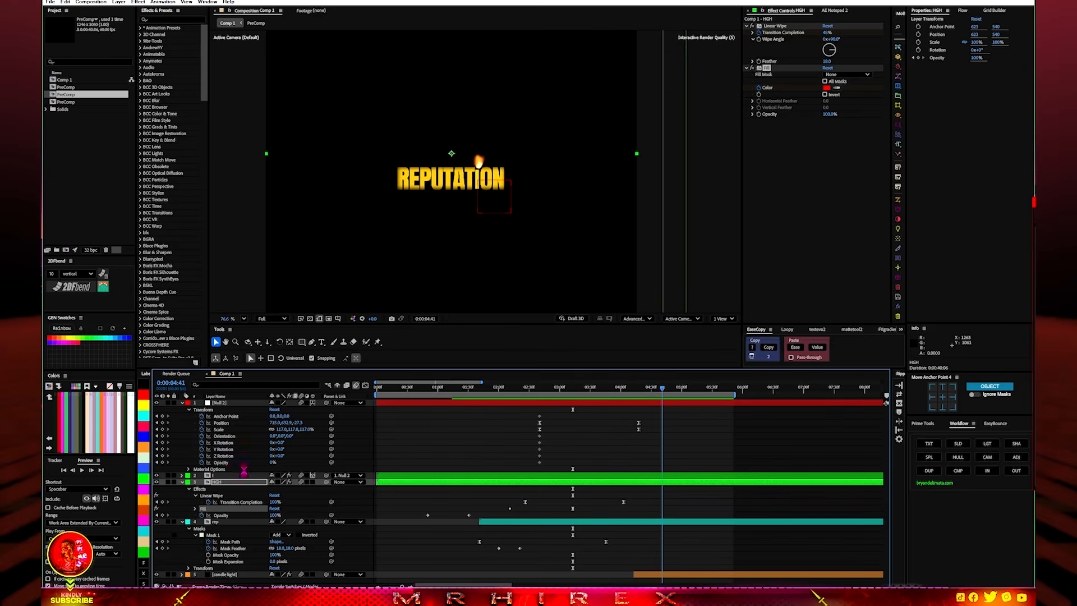
Collapse the Null 2 and HIGH layers' properties and precompose Null 2 together with the letter I layer
click(183, 403)
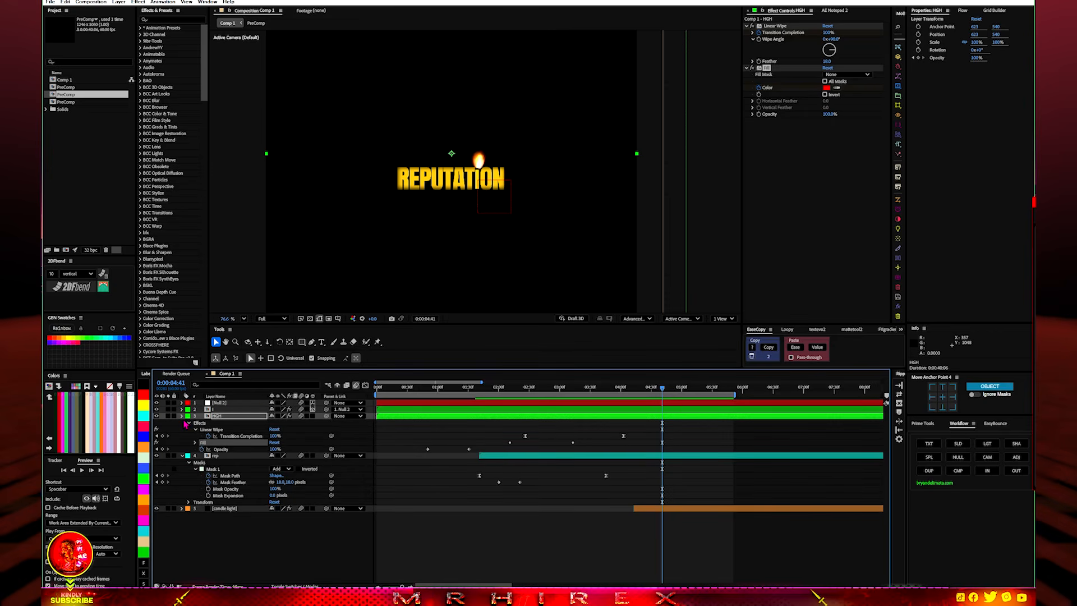
click(183, 416)
click(222, 424)
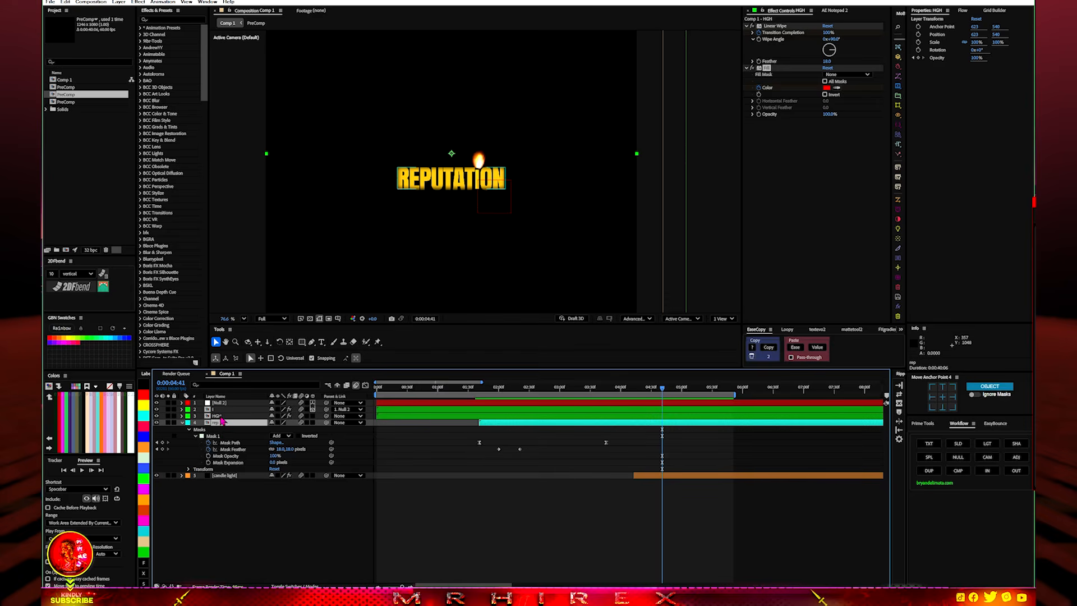
click(220, 403)
ctrl+click(224, 410)
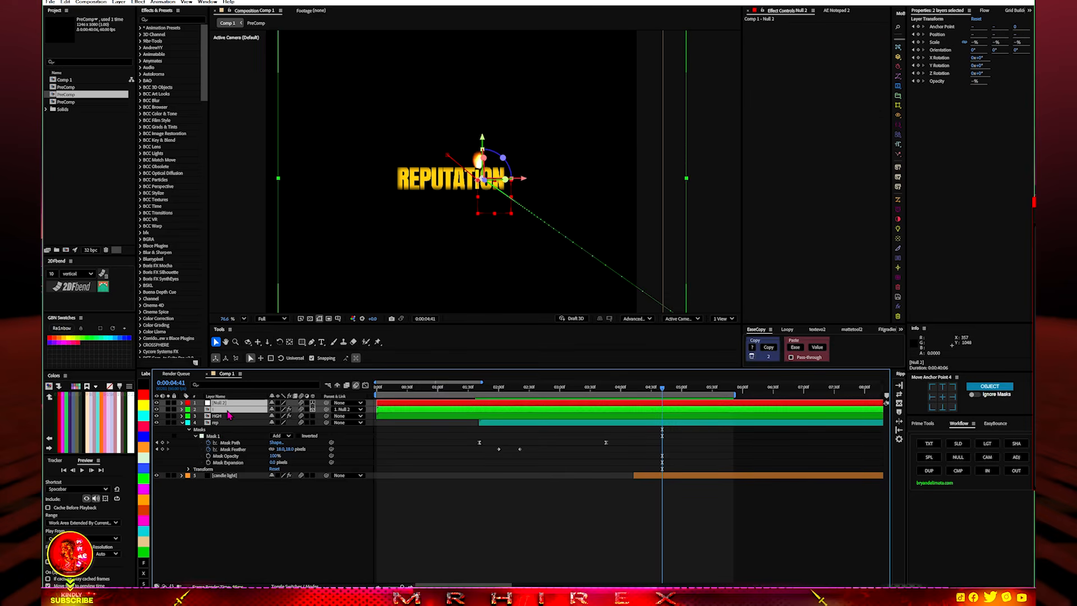
click(958, 470)
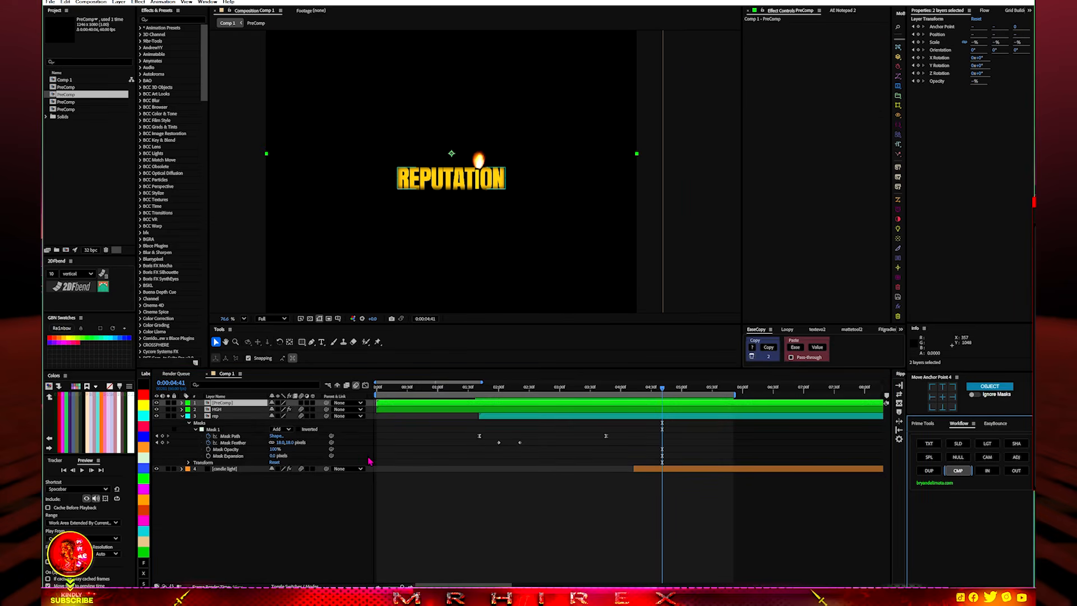
Open the layer options of the new precomposed letter I layer
right_click(246, 405)
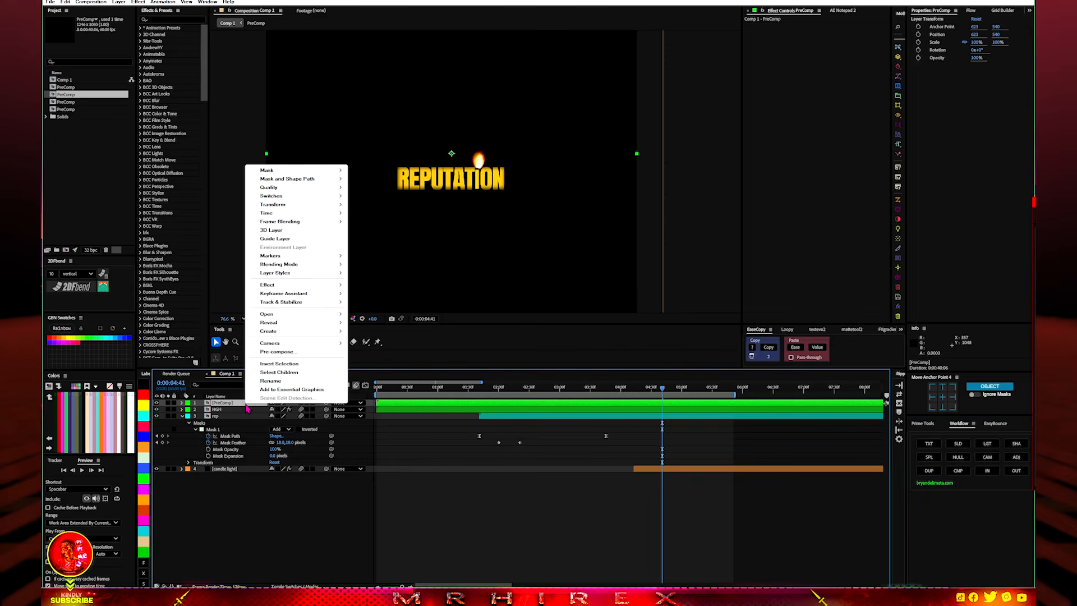